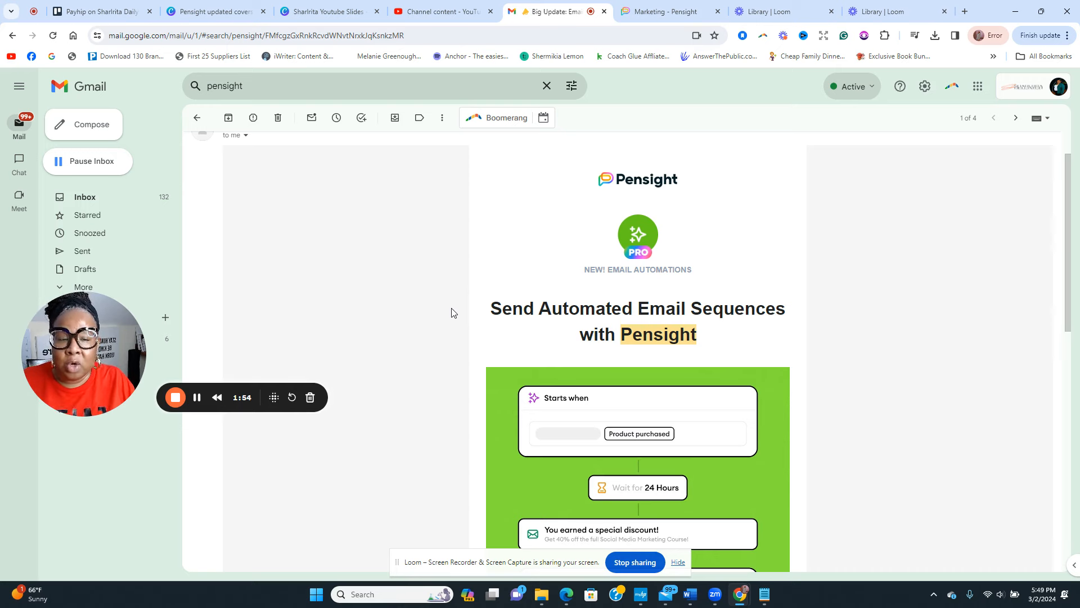
Switch from the Gmail message to the open Pensight Marketing page.
{"action": "left_click", "coordinate": [651, 6]}
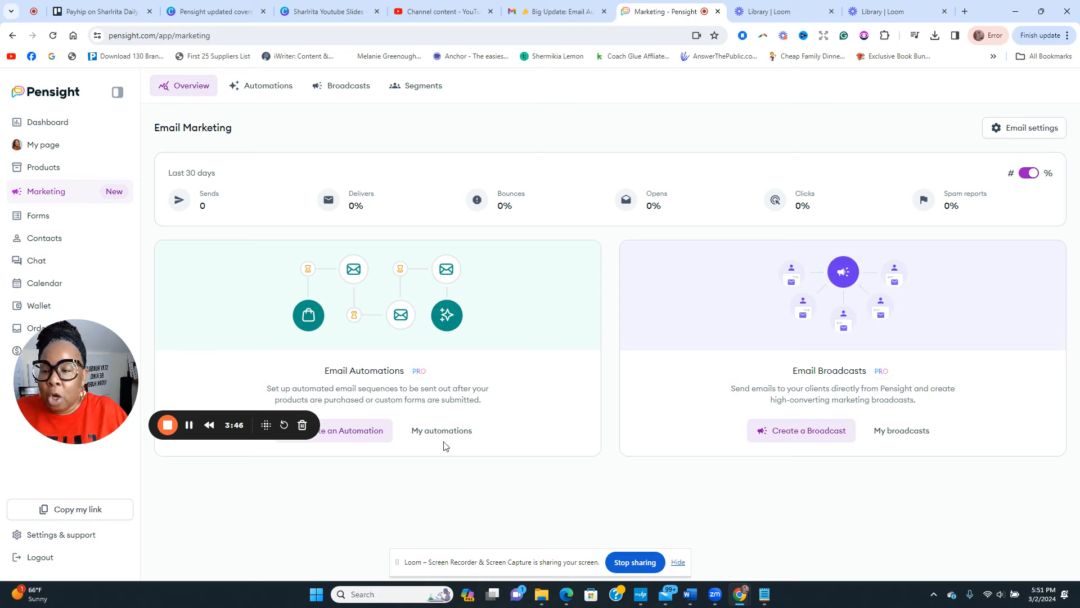
{"action": "left_click_drag", "start_coordinate": [74, 391], "coordinate": [87, 455]}
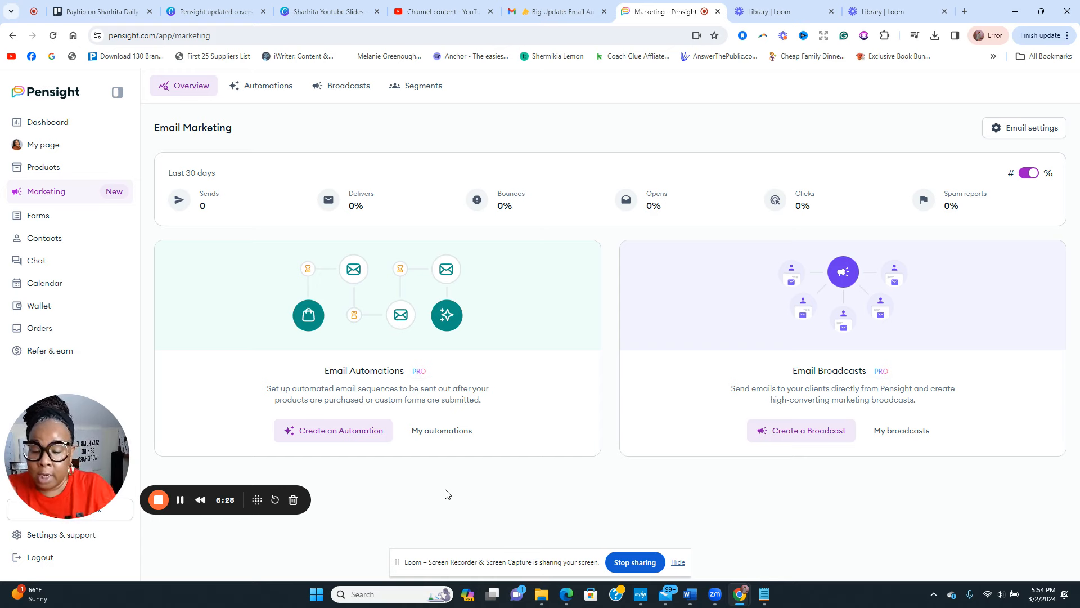
{"action": "left_click", "coordinate": [368, 432]}
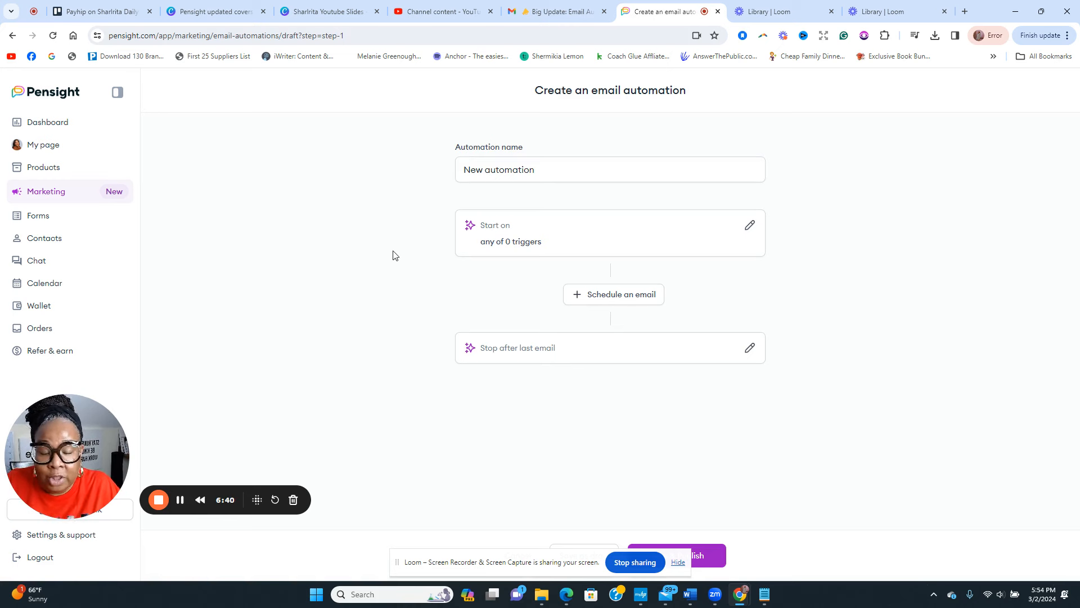
{"action": "left_click", "coordinate": [487, 173]}
{"action": "triple_click", "coordinate": [487, 173]}
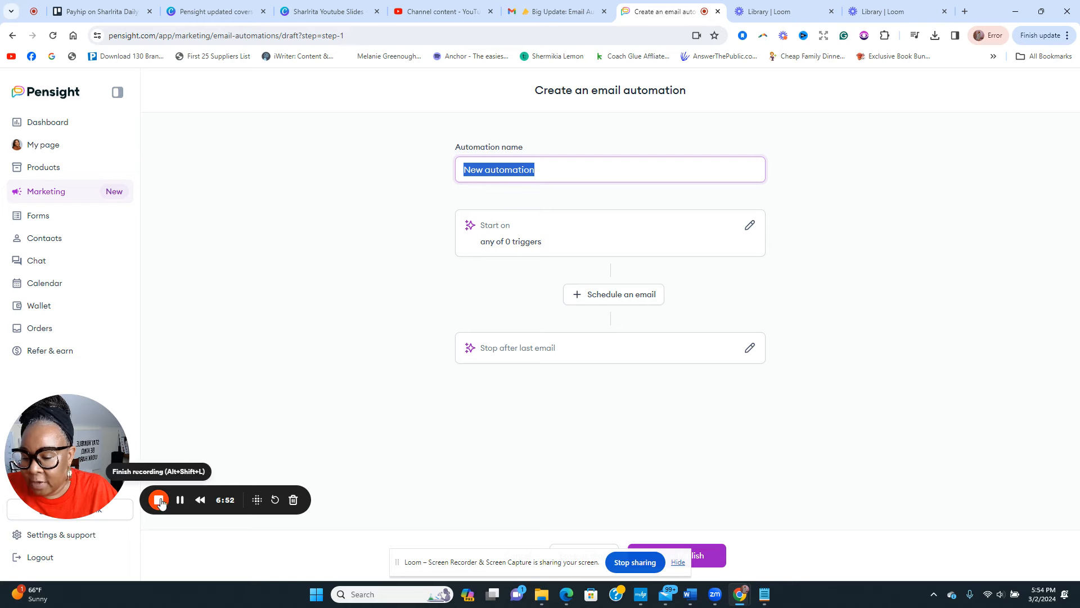
Look through the content blocks on the My page profile, from the YouTube video to the newsletter, community and booking links.
{"action": "left_click", "coordinate": [178, 505]}
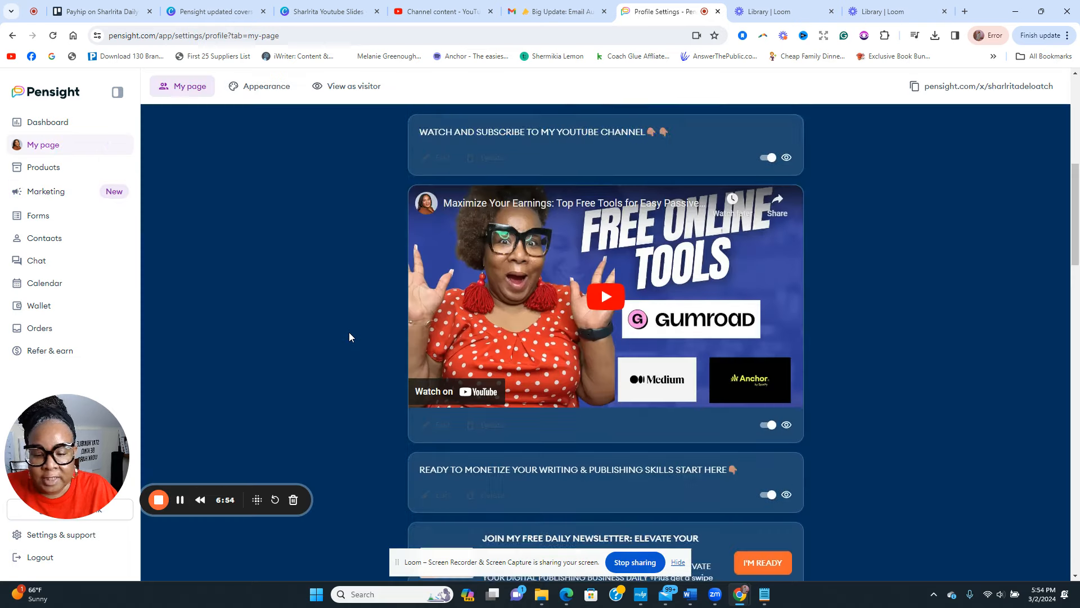
{"action": "scroll", "coordinate": [349, 336], "scroll_direction": "down", "scroll_amount": 5}
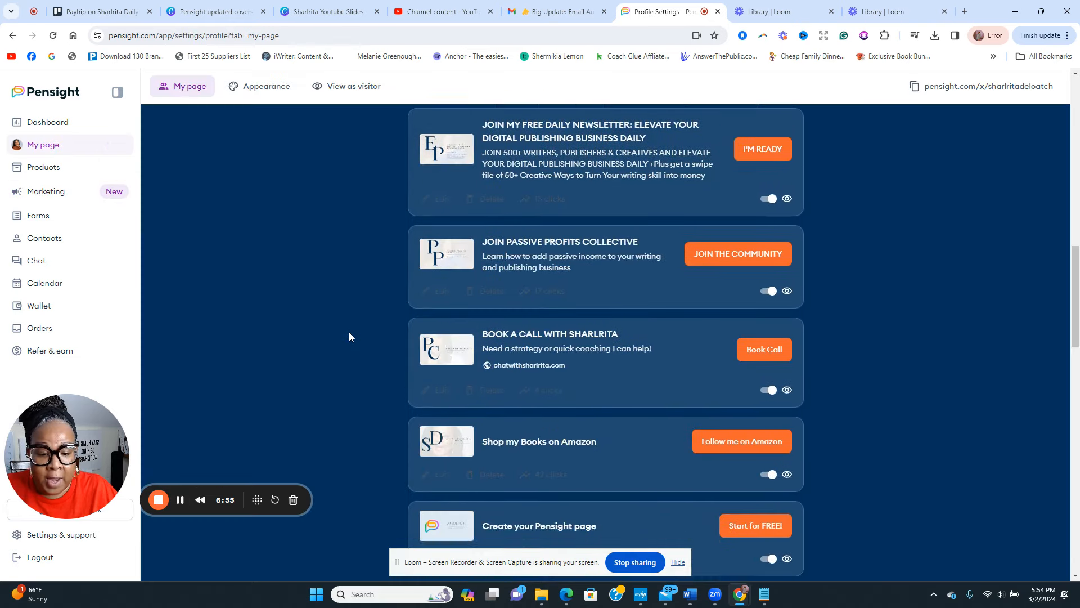
{"action": "scroll", "coordinate": [350, 333], "scroll_direction": "down", "scroll_amount": 2}
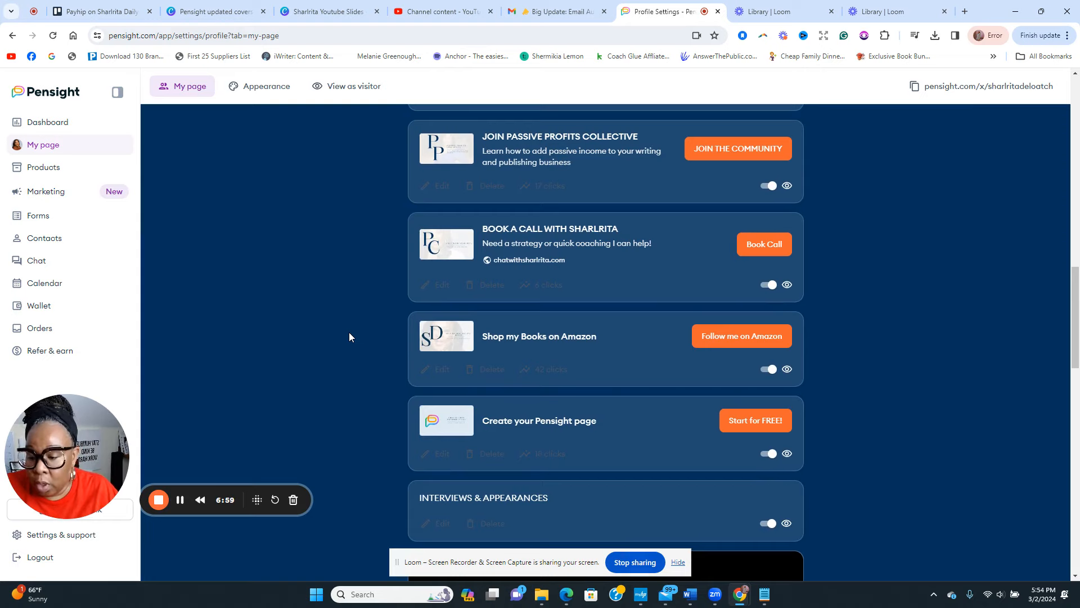
{"action": "scroll", "coordinate": [349, 335], "scroll_direction": "up", "scroll_amount": 15}
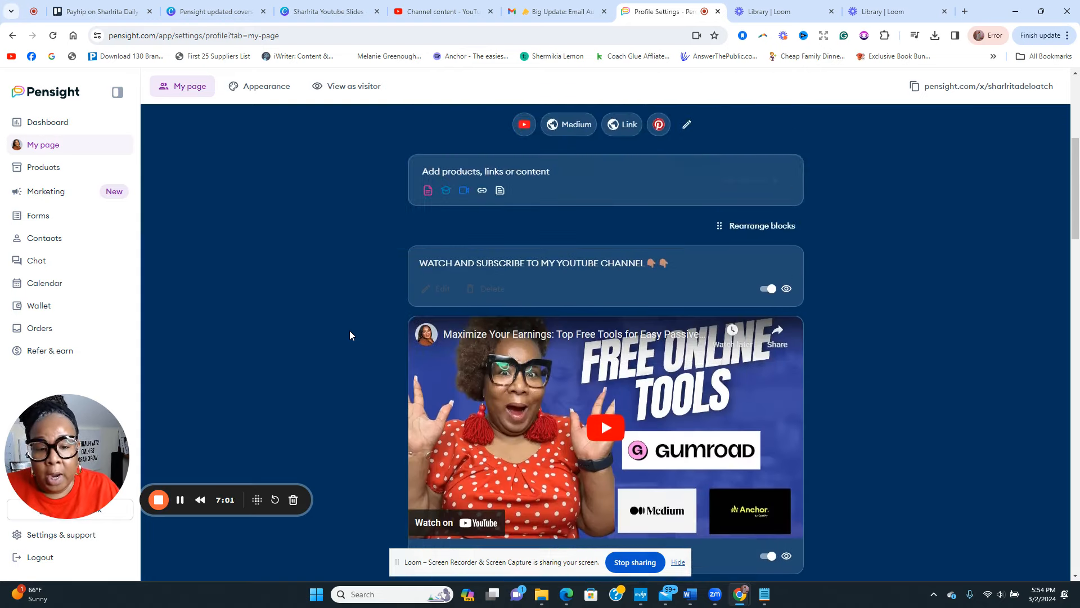
{"action": "scroll", "coordinate": [350, 335], "scroll_direction": "down", "scroll_amount": 7}
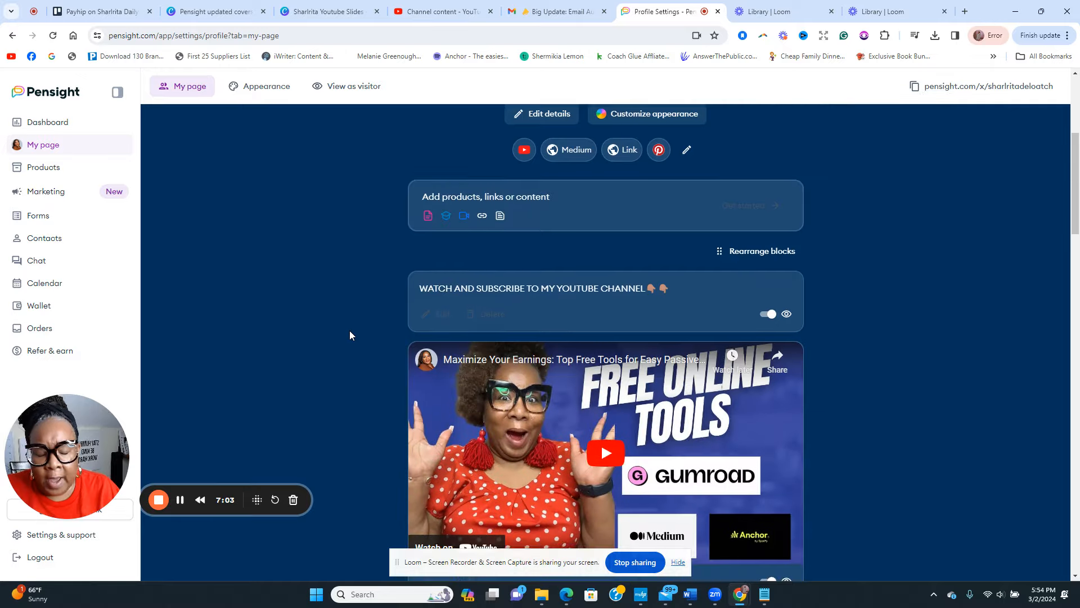
{"action": "scroll", "coordinate": [349, 335], "scroll_direction": "down", "scroll_amount": 1}
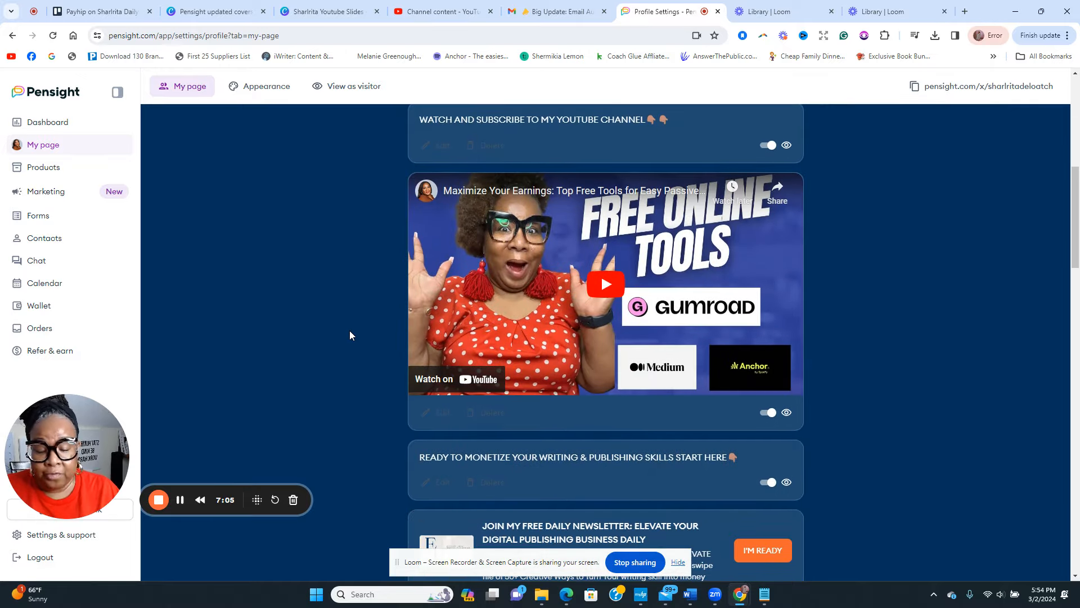
{"action": "scroll", "coordinate": [349, 335], "scroll_direction": "down", "scroll_amount": 2}
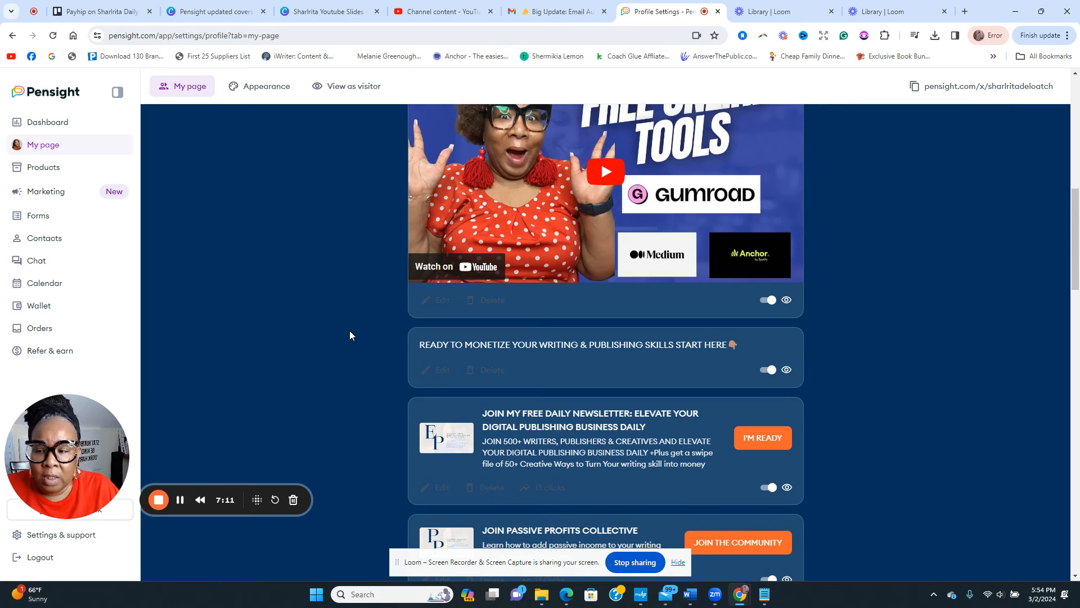
Create a new email automation from the Marketing overview and name it "Testing".
{"action": "left_click", "coordinate": [113, 191]}
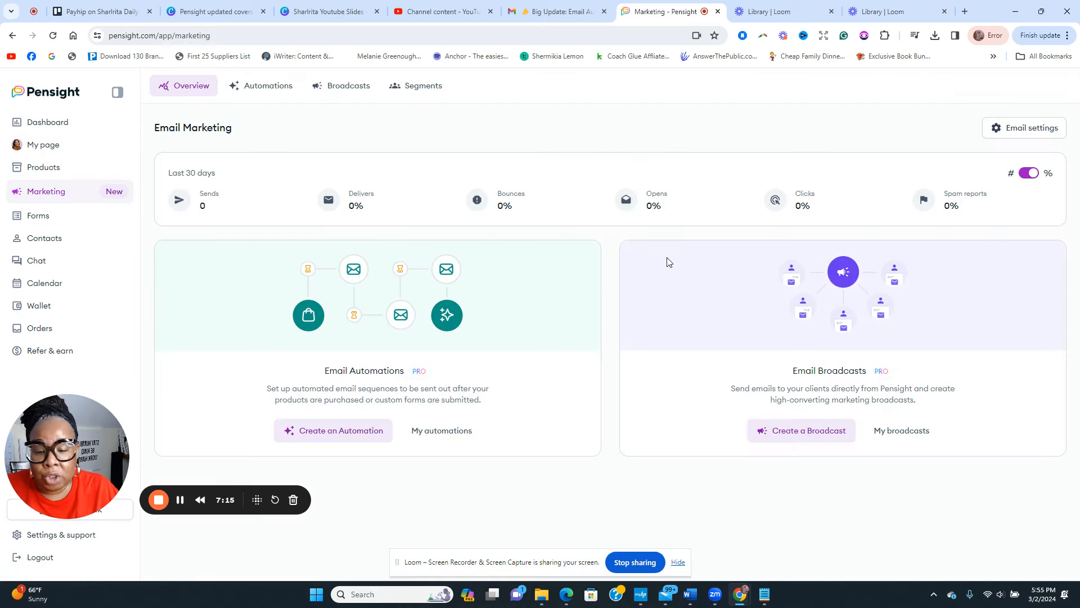
{"action": "left_click", "coordinate": [350, 438]}
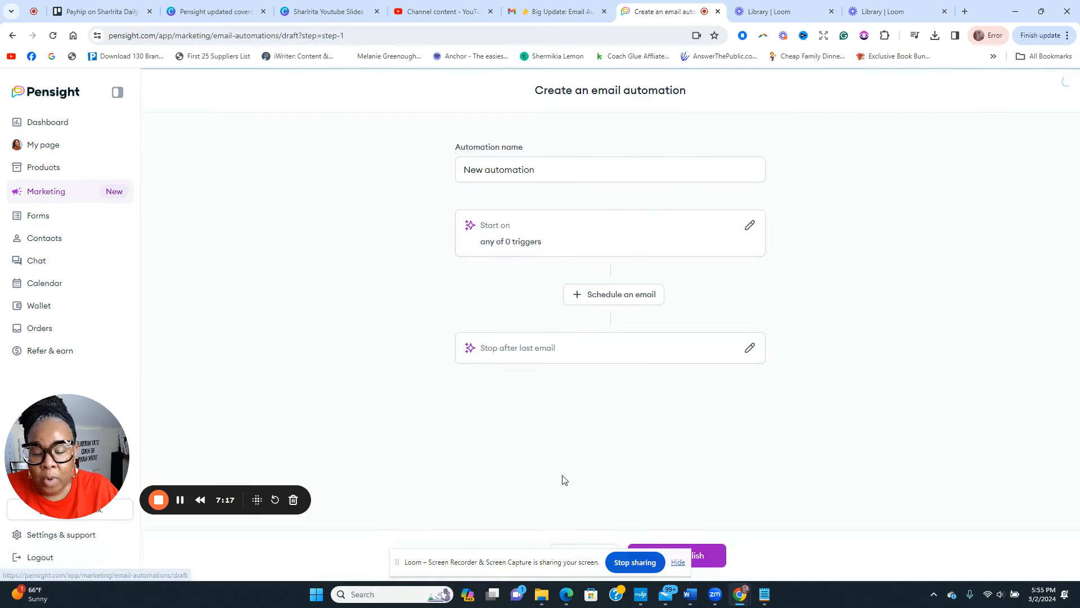
{"action": "triple_click", "coordinate": [502, 168]}
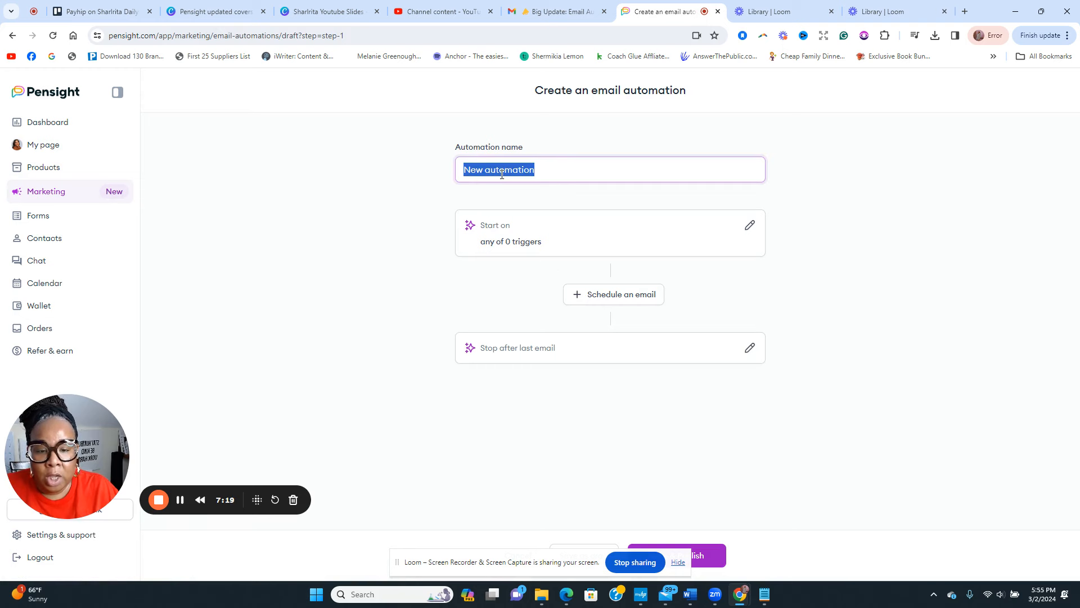
{"action": "type", "text": "Testing"}
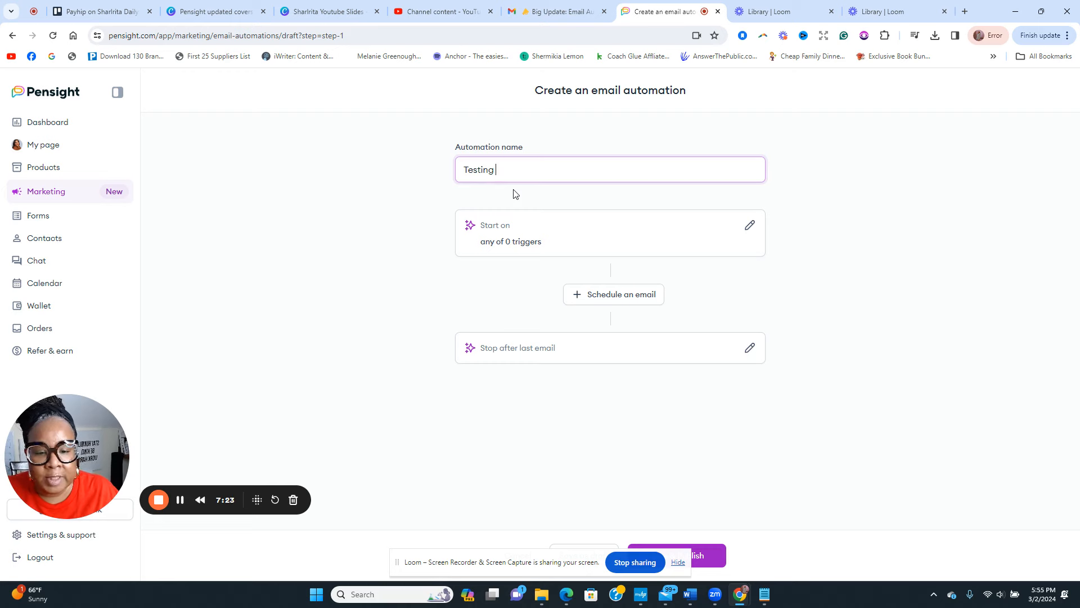
Add a "Product order submitted" start trigger for the Introductory Call product marked with the phone emoji.
{"action": "left_click", "coordinate": [748, 226]}
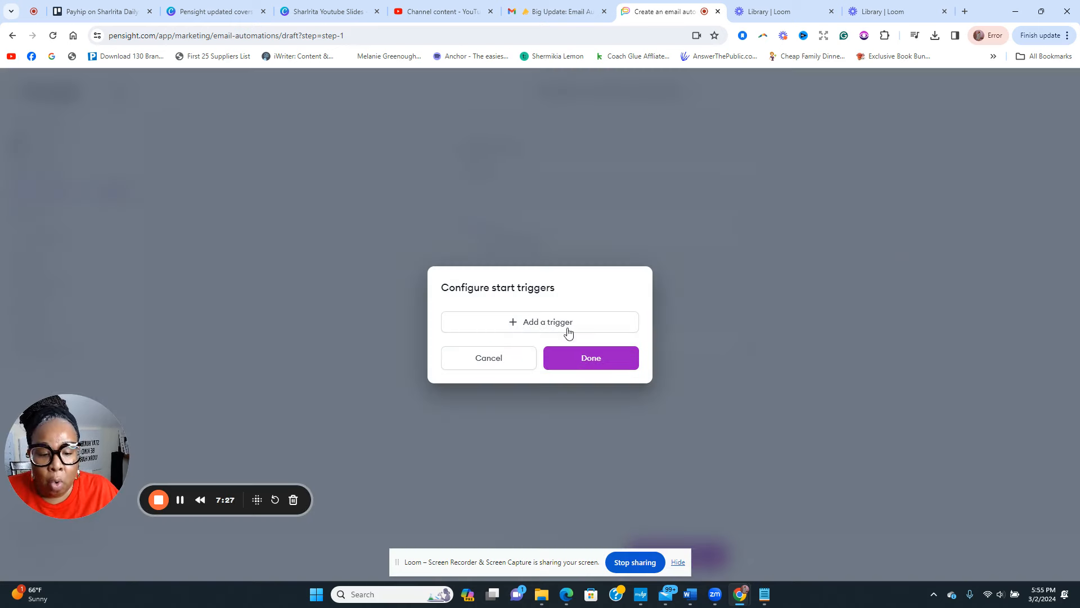
{"action": "left_click", "coordinate": [568, 332]}
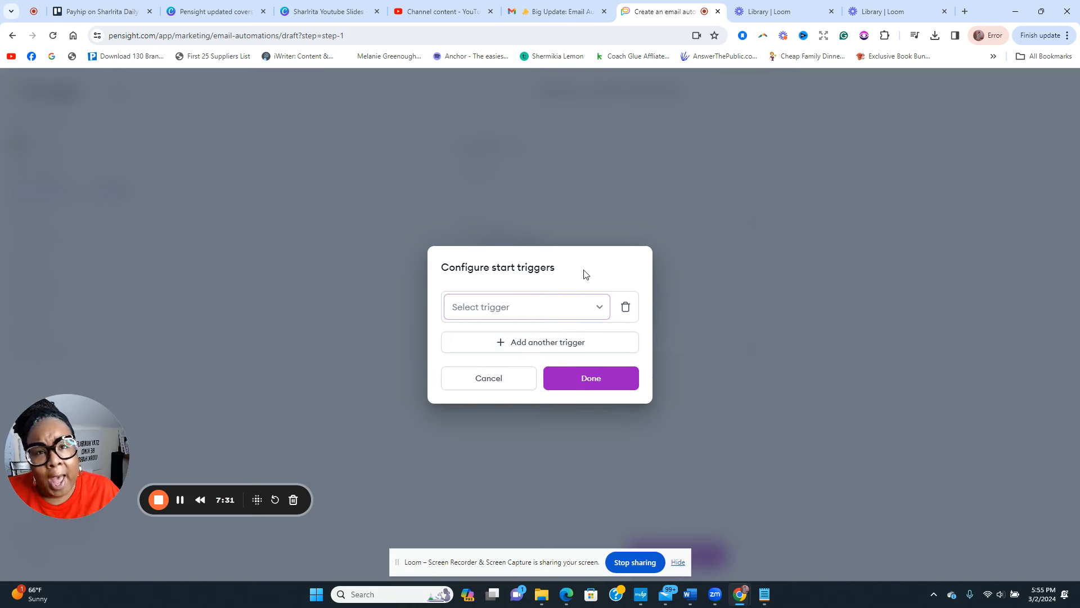
{"action": "left_click", "coordinate": [600, 311]}
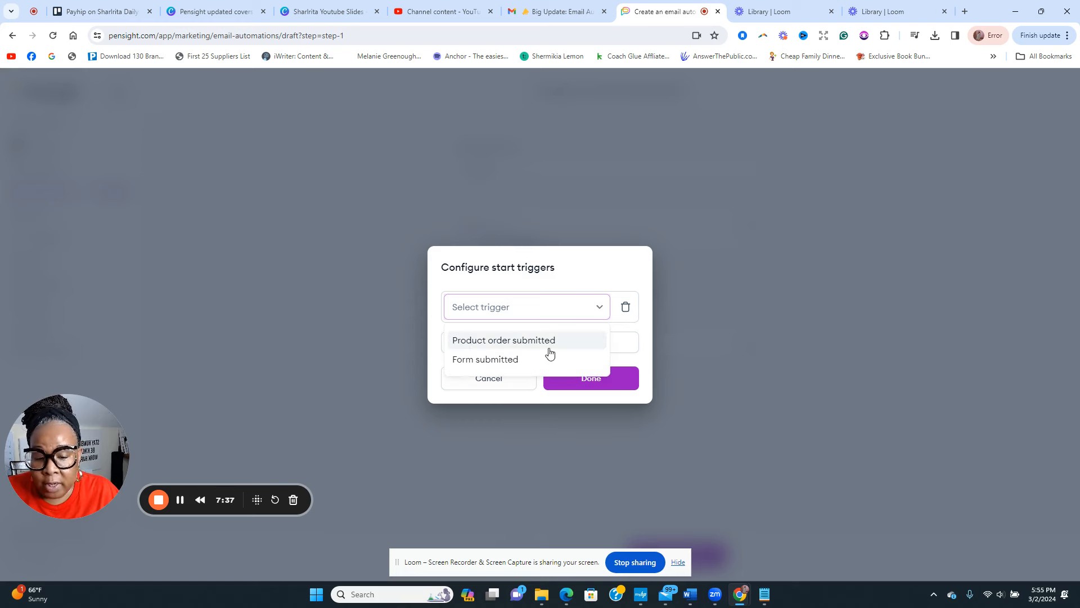
{"action": "left_click", "coordinate": [513, 343]}
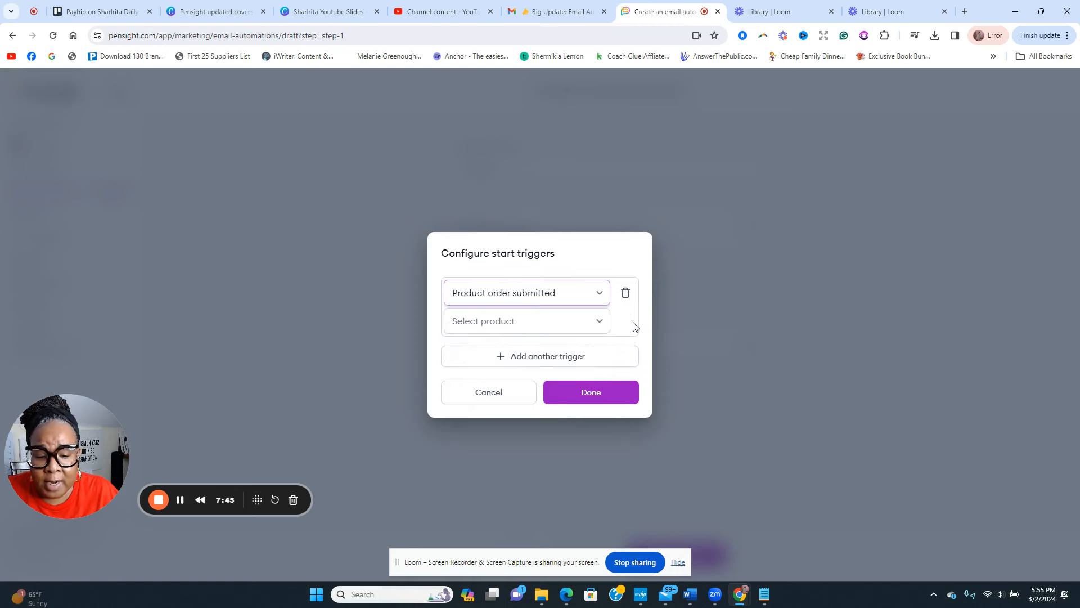
{"action": "left_click", "coordinate": [598, 322]}
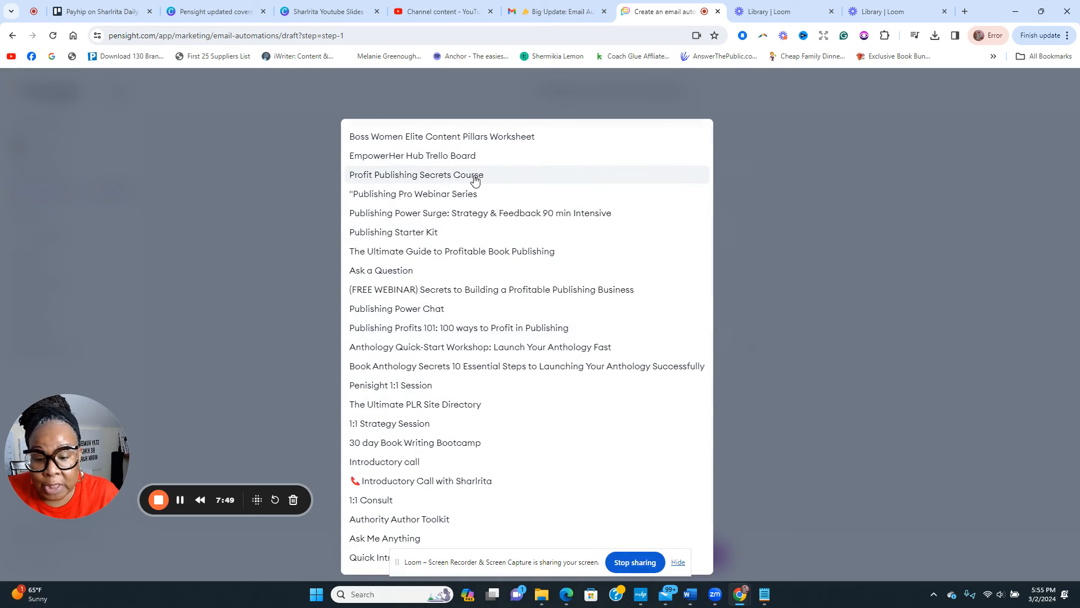
{"action": "left_click", "coordinate": [410, 485]}
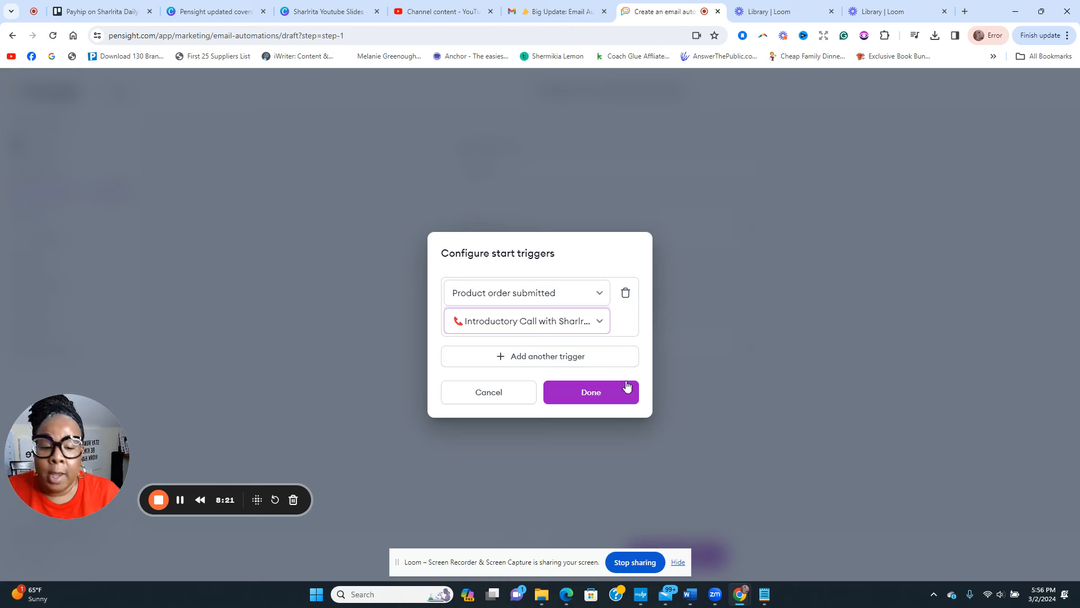
{"action": "left_click", "coordinate": [590, 392]}
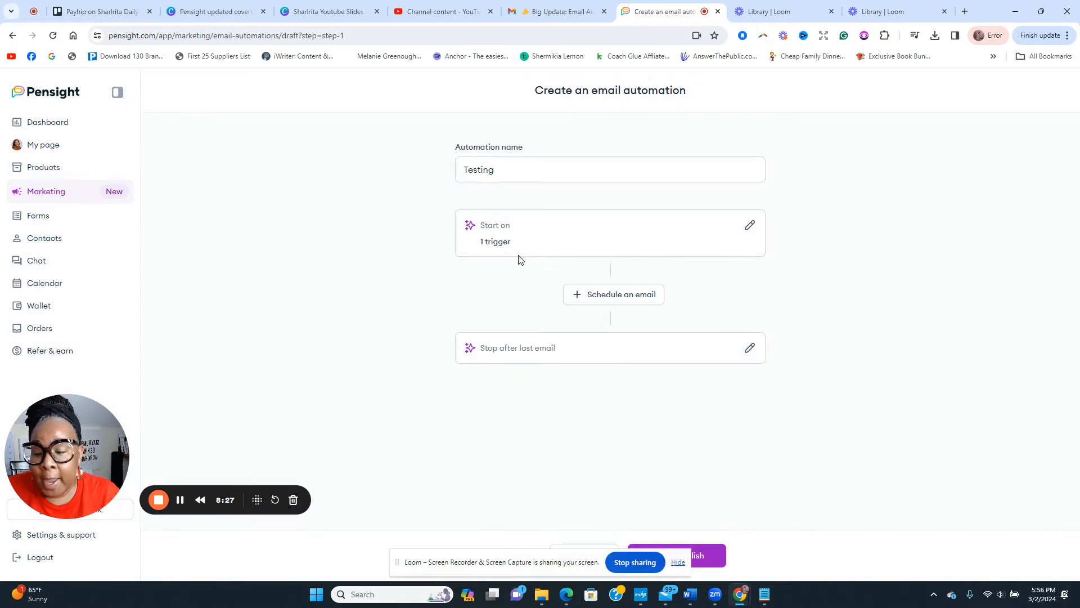
Schedule an email in the automation and set its subject to "How to prepare for our time together!".
{"action": "left_click", "coordinate": [600, 295]}
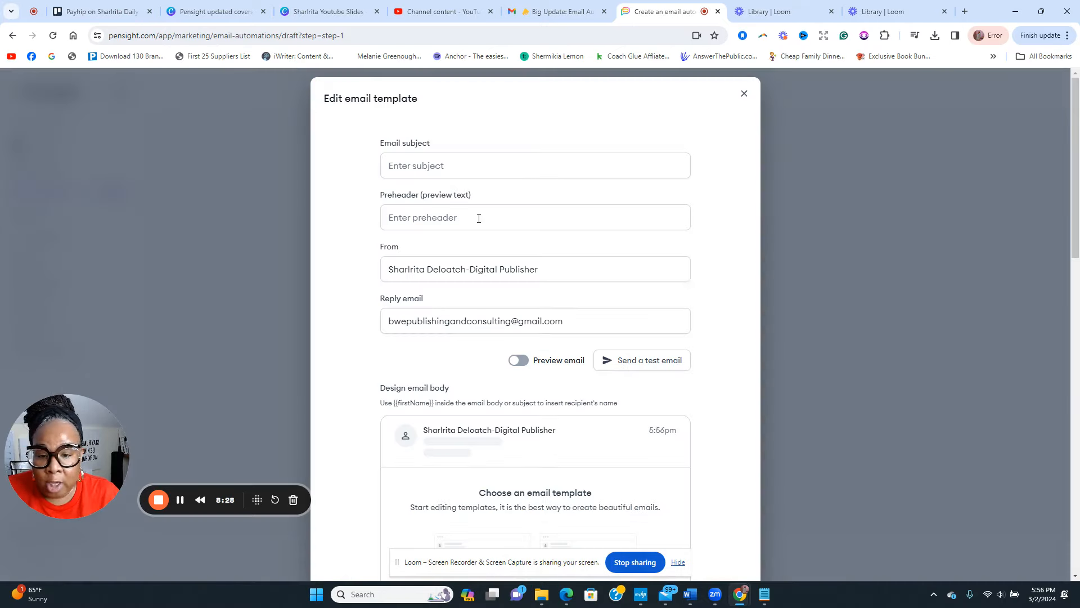
{"action": "left_click", "coordinate": [432, 159]}
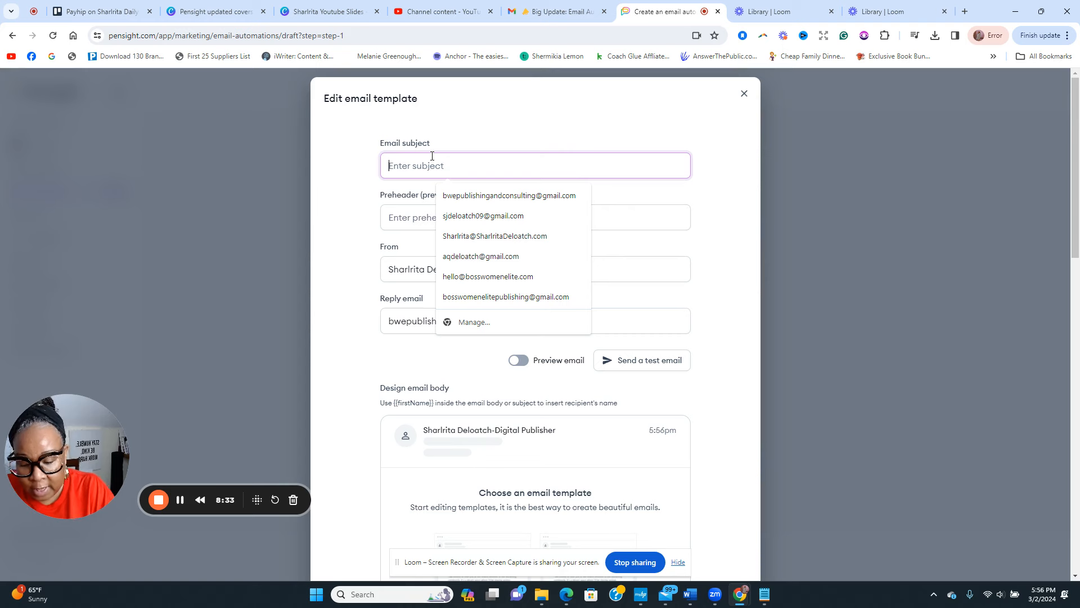
{"action": "type", "text": "Lets"}
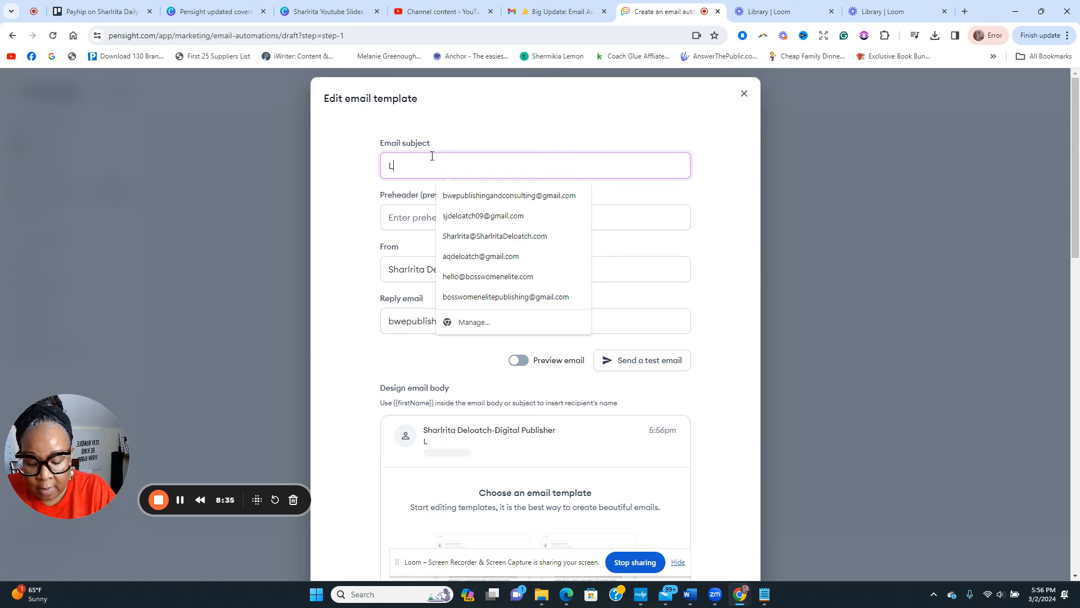
{"action": "key", "text": "BackSpace"}
{"action": "key", "text": "BackSpace"}
{"action": "key", "text": "BackSpace"}
{"action": "key", "text": "BackSpace"}
{"action": "key", "text": "BackSpace"}
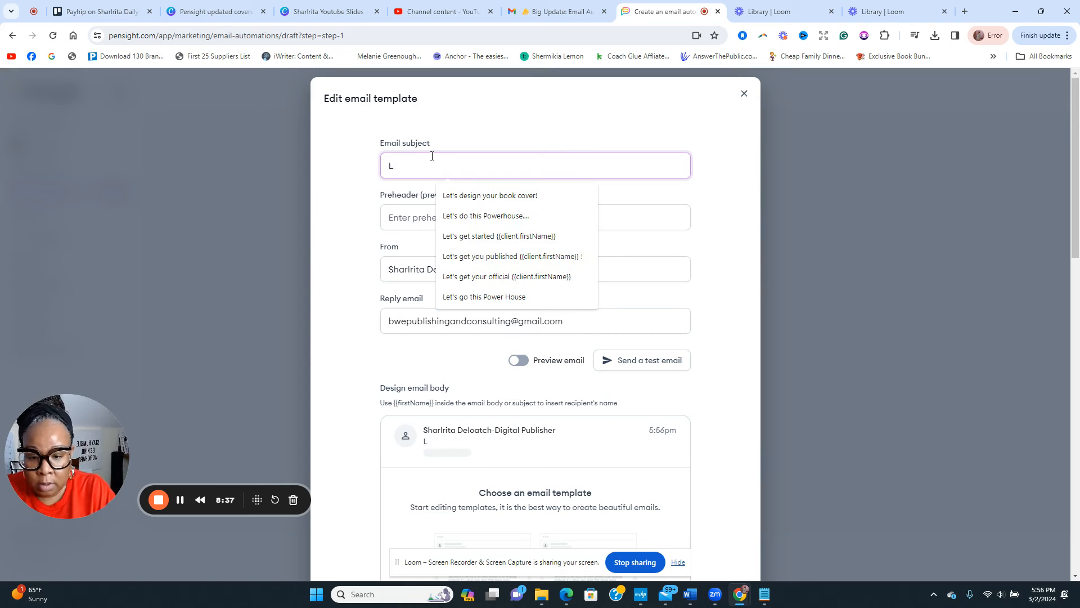
{"action": "type", "text": "How to pr"}
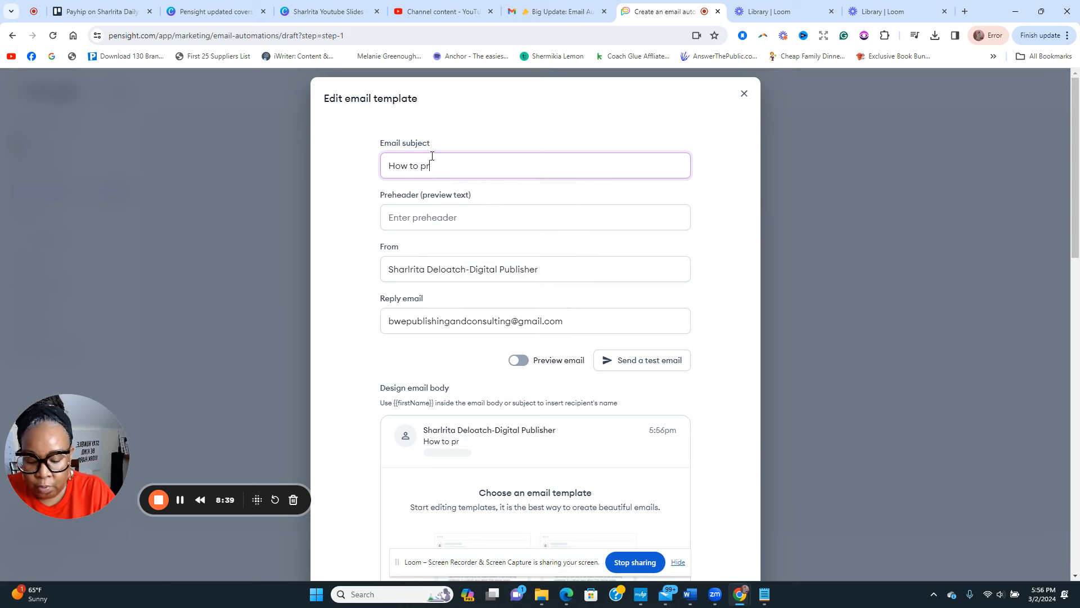
{"action": "type", "text": "epare for ou"}
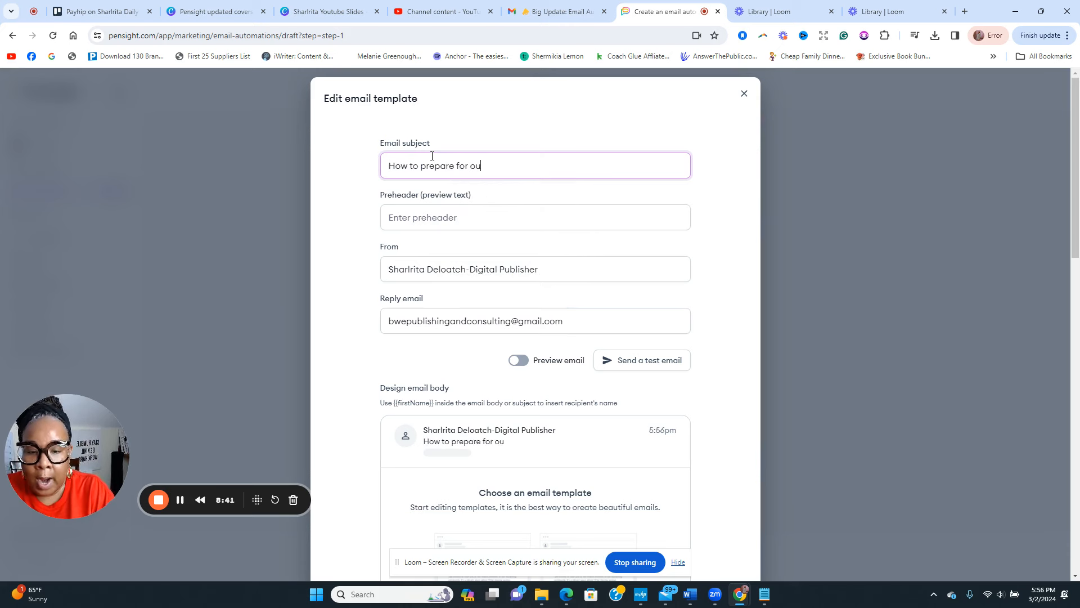
{"action": "type", "text": "r time tg"}
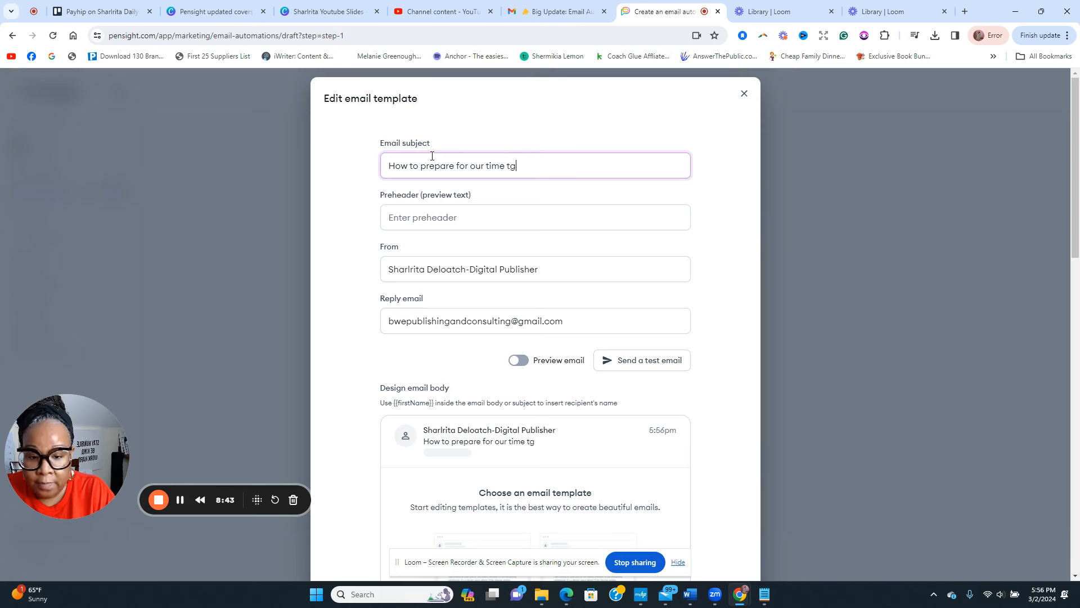
{"action": "key", "text": "BackSpace"}
{"action": "type", "text": "ogthere"}
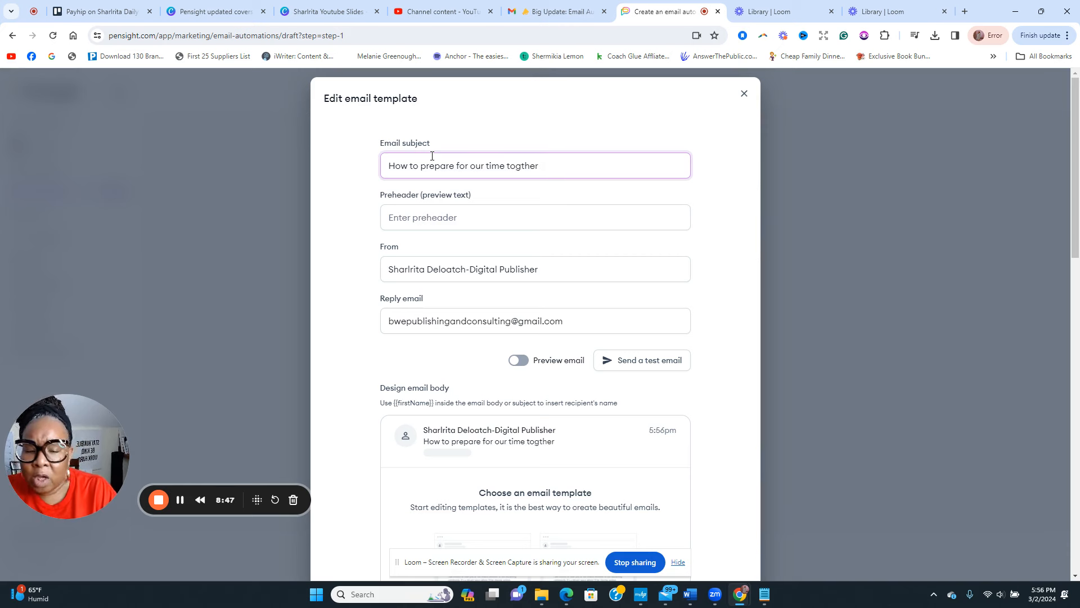
{"action": "key", "text": "BackSpace"}
{"action": "key", "text": "BackSpace"}
{"action": "key", "text": "BackSpace"}
{"action": "key", "text": "BackSpace"}
{"action": "key", "text": "BackSpace"}
{"action": "key", "text": "BackSpace"}
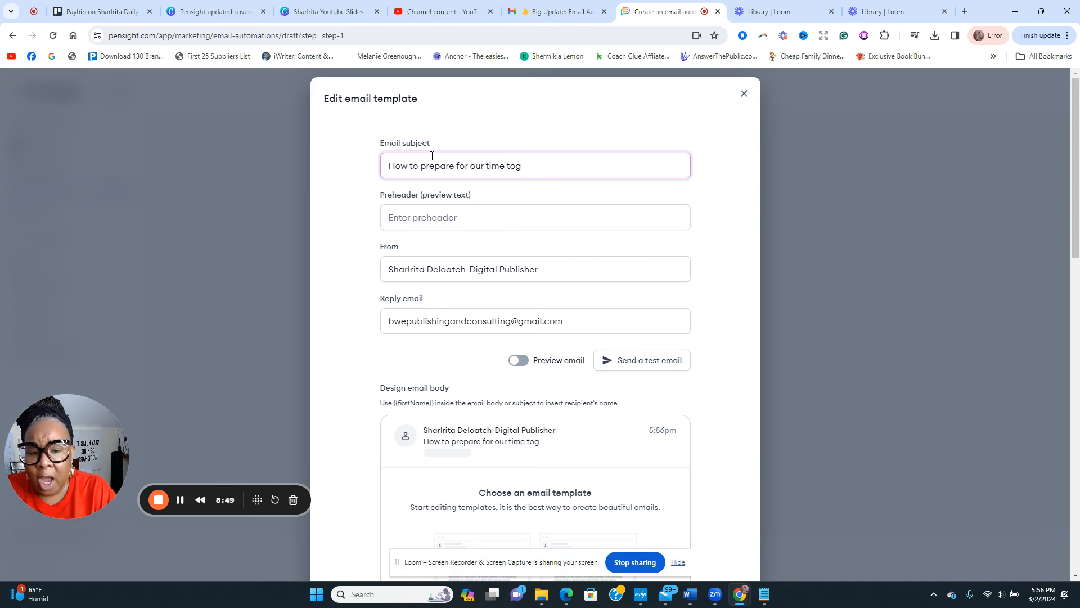
{"action": "type", "text": "ether!"}
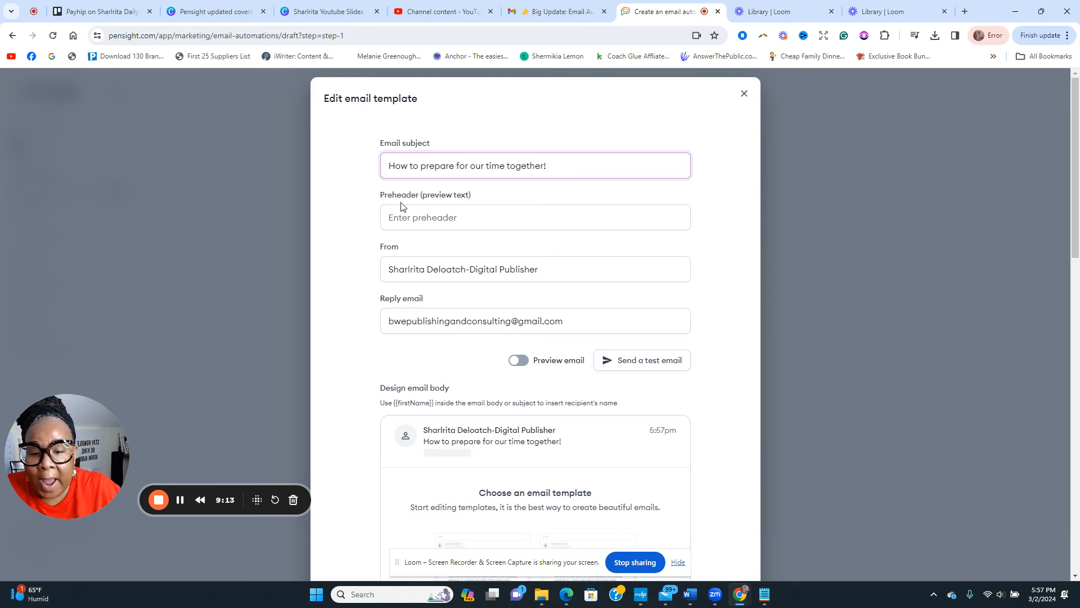
Review the email's preheader, sender and reply address fields and the templates offered for the email body.
{"action": "left_click", "coordinate": [406, 222]}
{"action": "scroll", "coordinate": [408, 225], "scroll_direction": "down", "scroll_amount": 2}
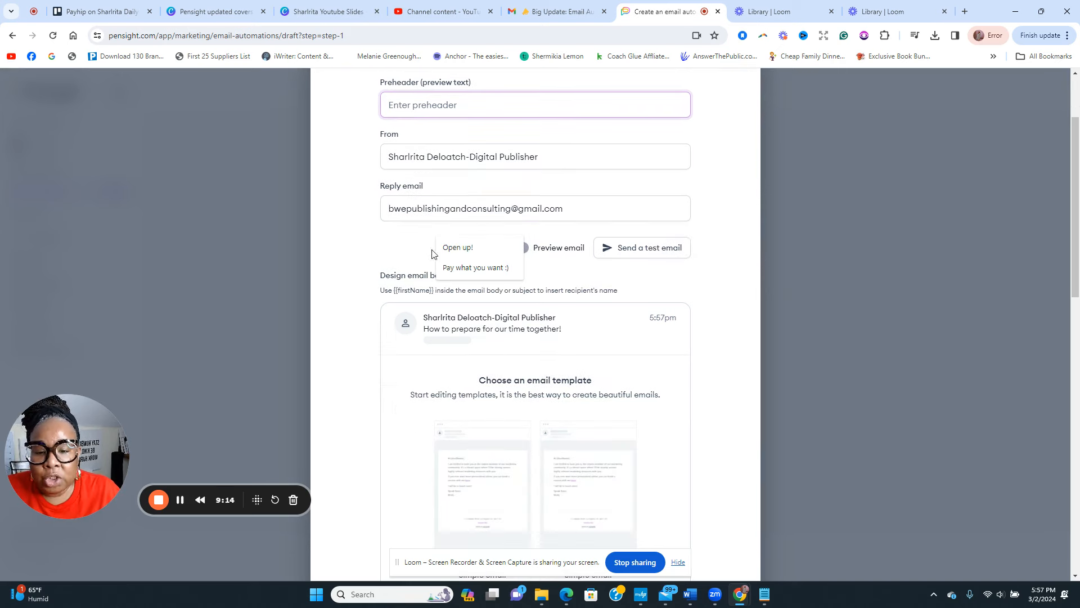
{"action": "left_click", "coordinate": [428, 183]}
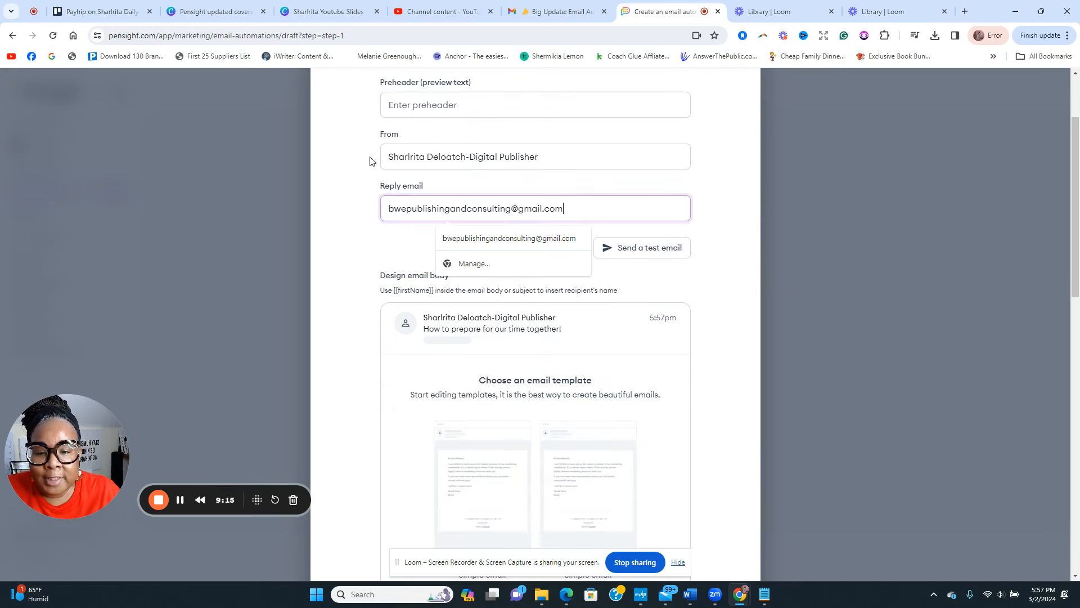
{"action": "left_click", "coordinate": [388, 234]}
{"action": "scroll", "coordinate": [410, 239], "scroll_direction": "down", "scroll_amount": 2}
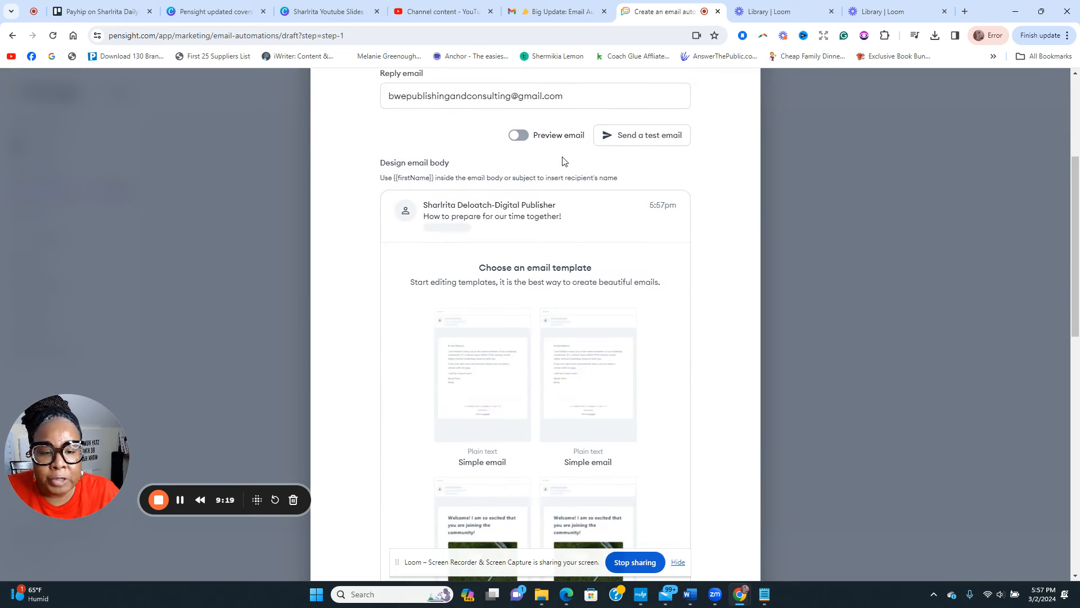
Compare the Simple email, Welcome email, Discount and Weekly updates templates offered for the email body.
{"action": "scroll", "coordinate": [563, 163], "scroll_direction": "down", "scroll_amount": 3}
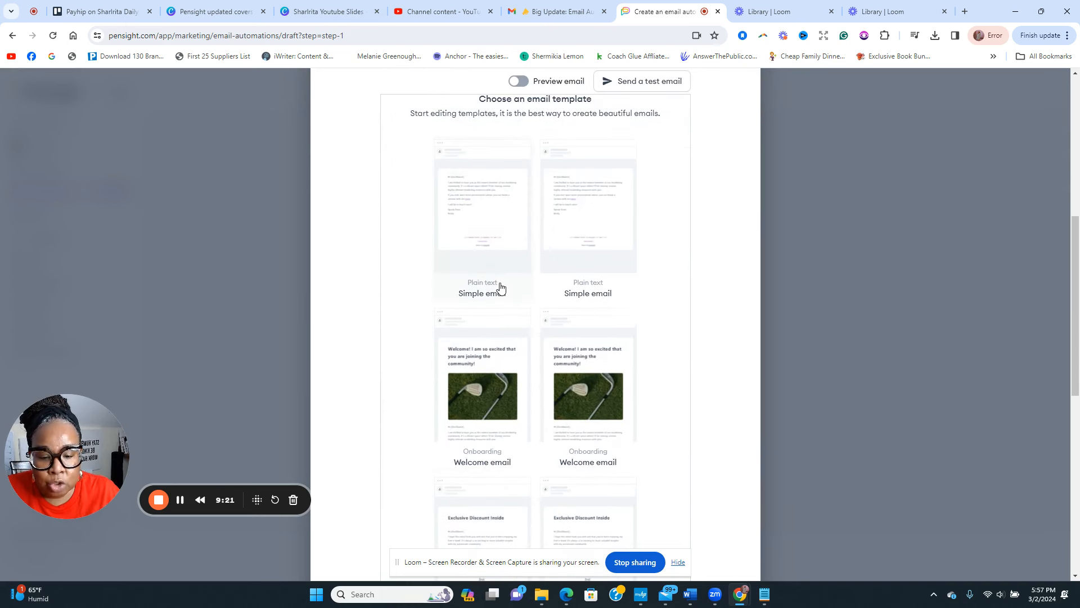
{"action": "scroll", "coordinate": [494, 224], "scroll_direction": "down", "scroll_amount": 2}
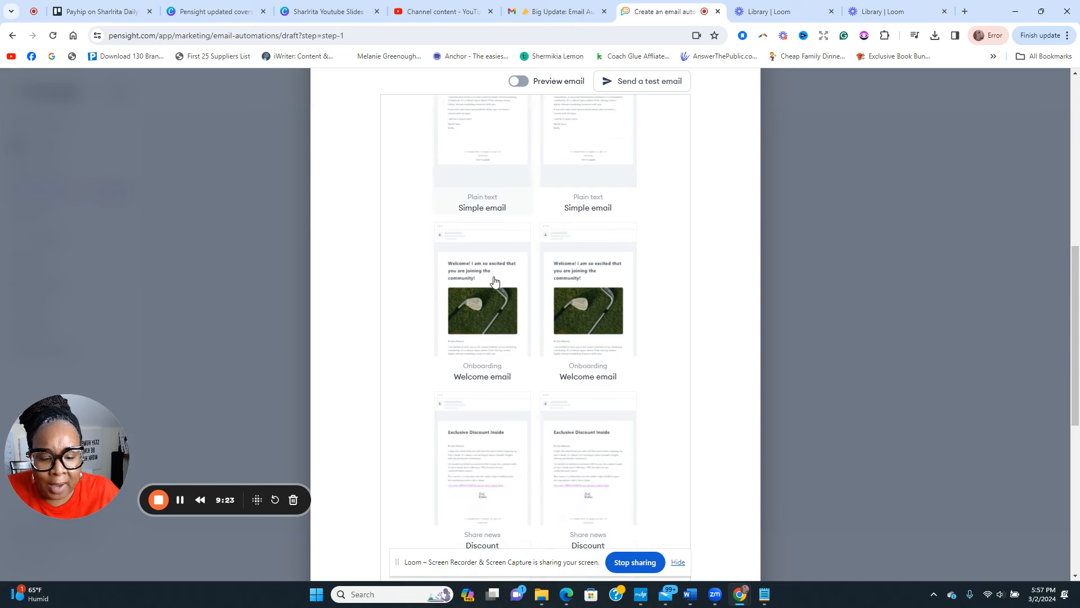
{"action": "scroll", "coordinate": [524, 337], "scroll_direction": "up", "scroll_amount": 2}
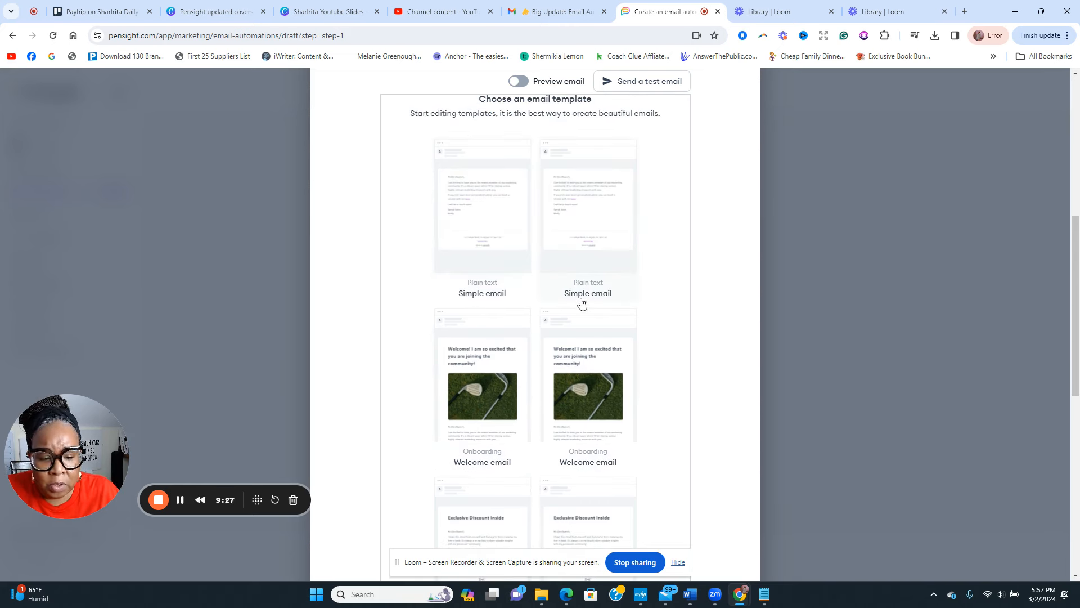
{"action": "scroll", "coordinate": [582, 325], "scroll_direction": "down", "scroll_amount": 1}
{"action": "scroll", "coordinate": [582, 325], "scroll_direction": "down", "scroll_amount": 2}
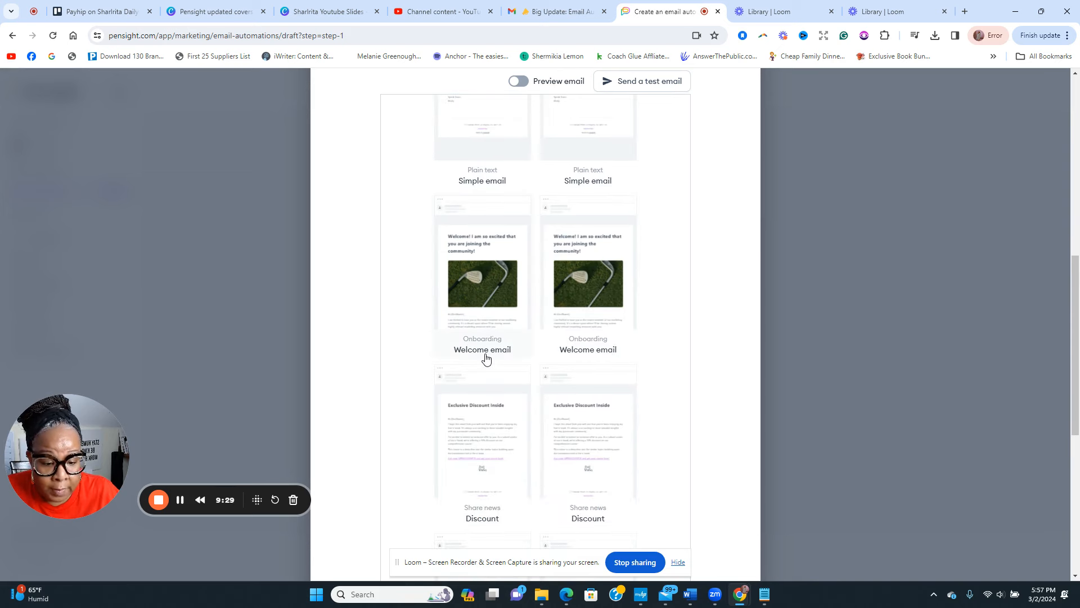
{"action": "scroll", "coordinate": [622, 364], "scroll_direction": "down", "scroll_amount": 1}
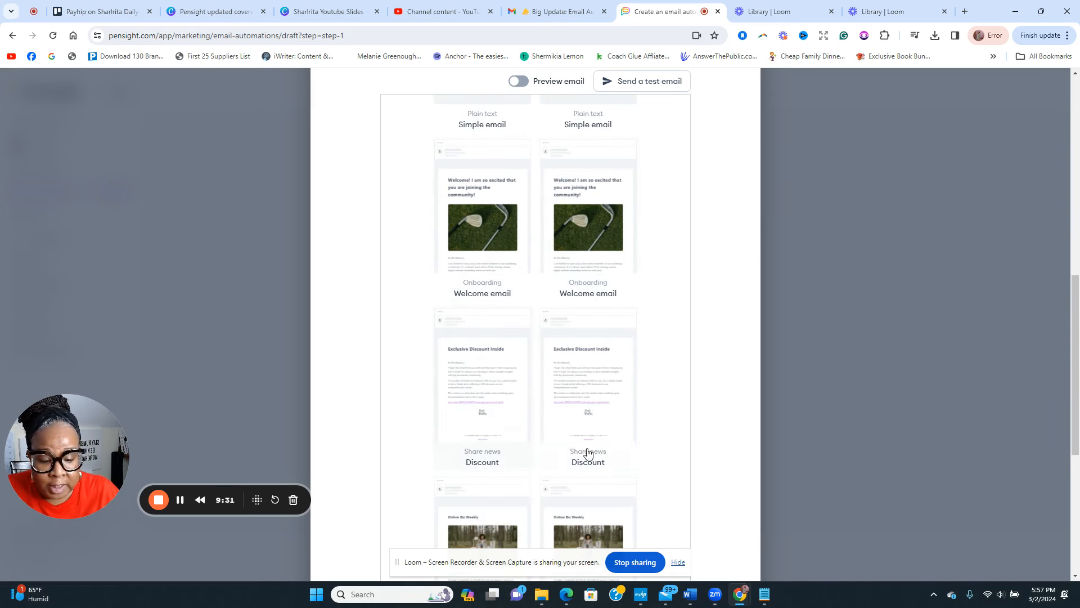
{"action": "scroll", "coordinate": [602, 422], "scroll_direction": "down", "scroll_amount": 4}
{"action": "scroll", "coordinate": [619, 392], "scroll_direction": "down", "scroll_amount": 2}
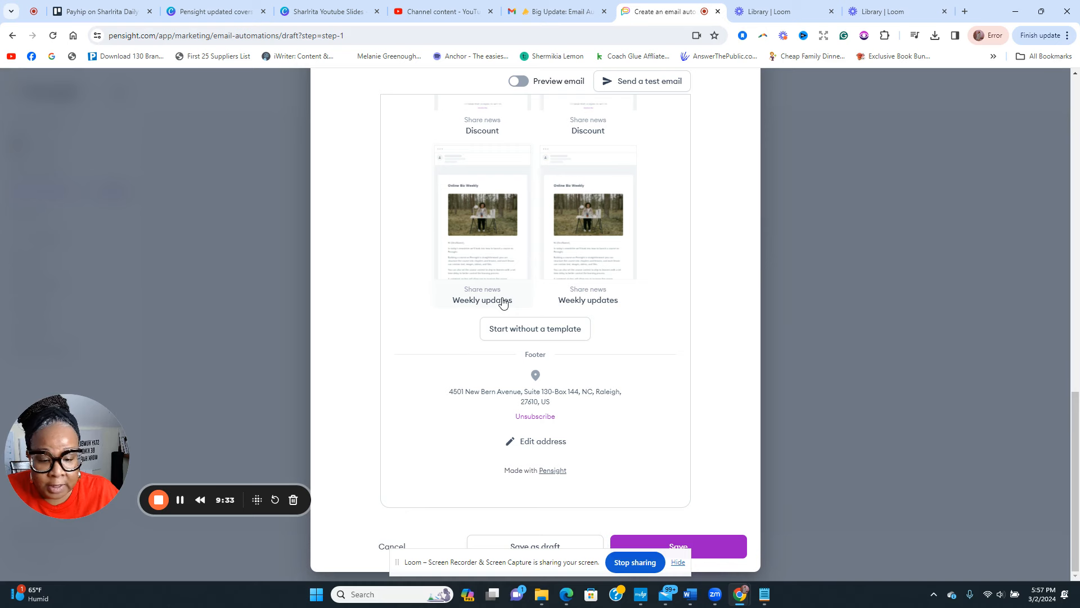
{"action": "left_click", "coordinate": [515, 336]}
{"action": "scroll", "coordinate": [592, 300], "scroll_direction": "up", "scroll_amount": 2}
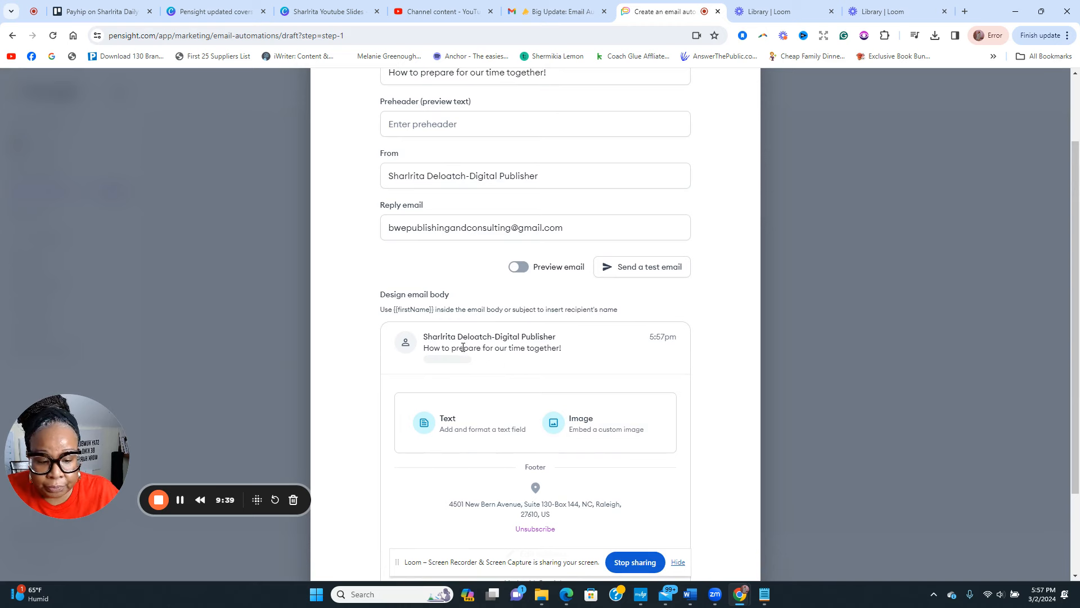
{"action": "scroll", "coordinate": [470, 371], "scroll_direction": "down", "scroll_amount": 2}
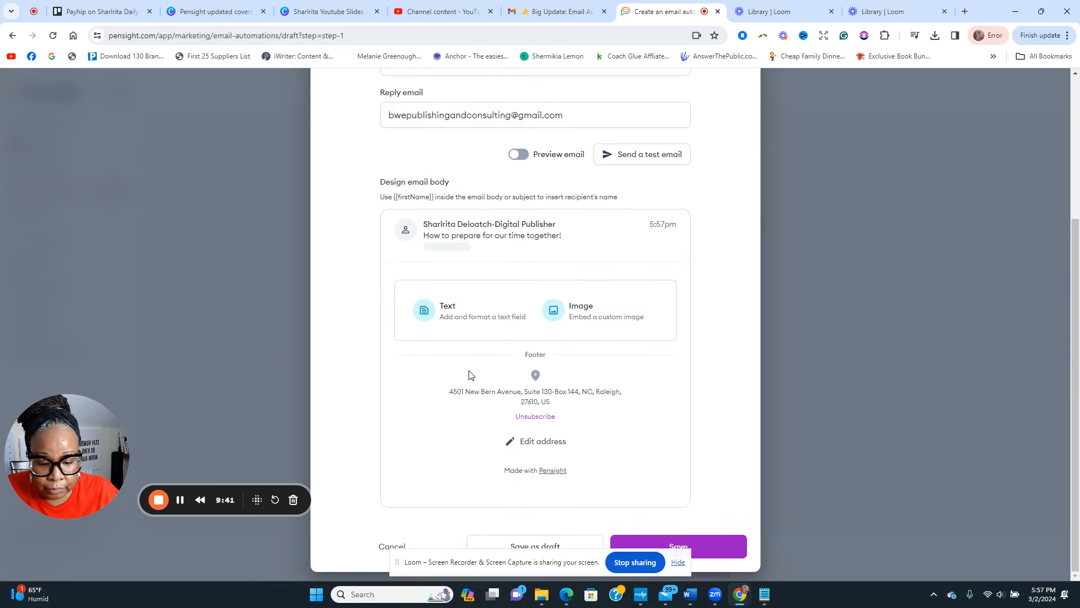
{"action": "scroll", "coordinate": [488, 377], "scroll_direction": "up", "scroll_amount": 4}
{"action": "scroll", "coordinate": [490, 374], "scroll_direction": "down", "scroll_amount": 4}
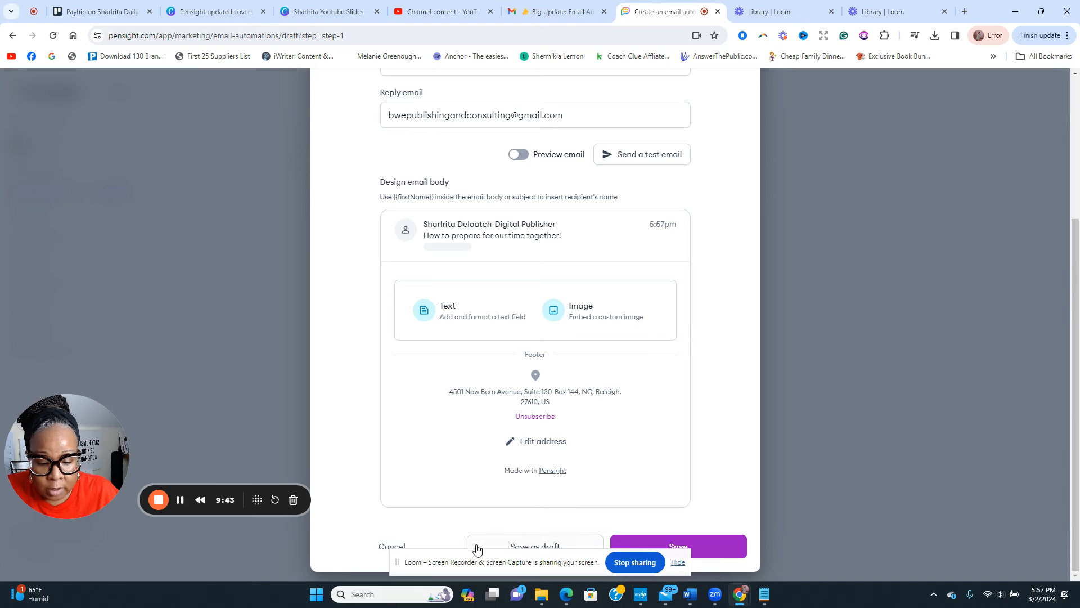
{"action": "left_click", "coordinate": [388, 548]}
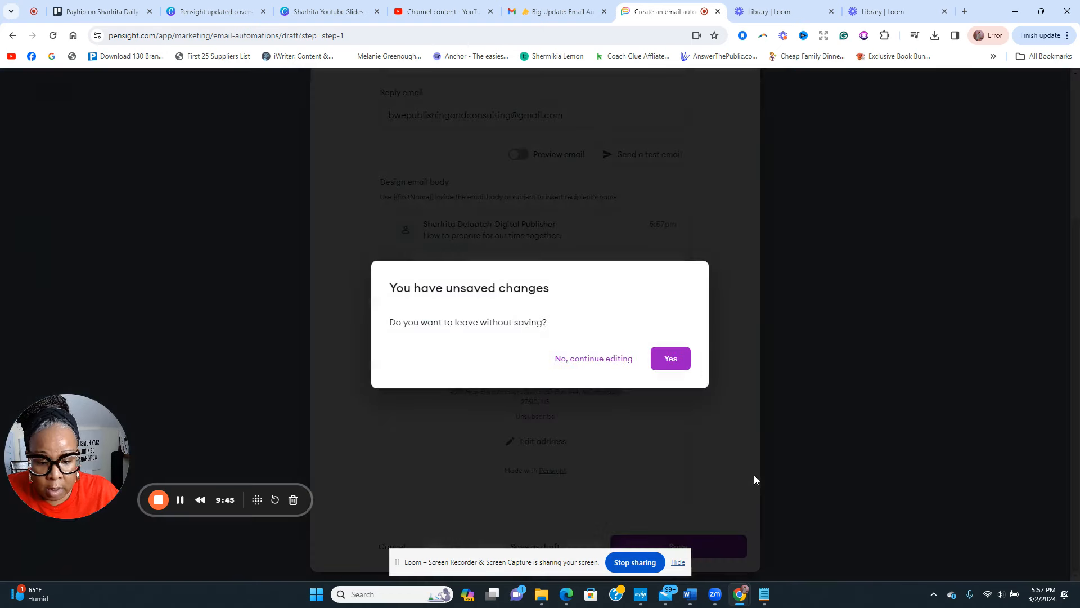
{"action": "left_click", "coordinate": [682, 360]}
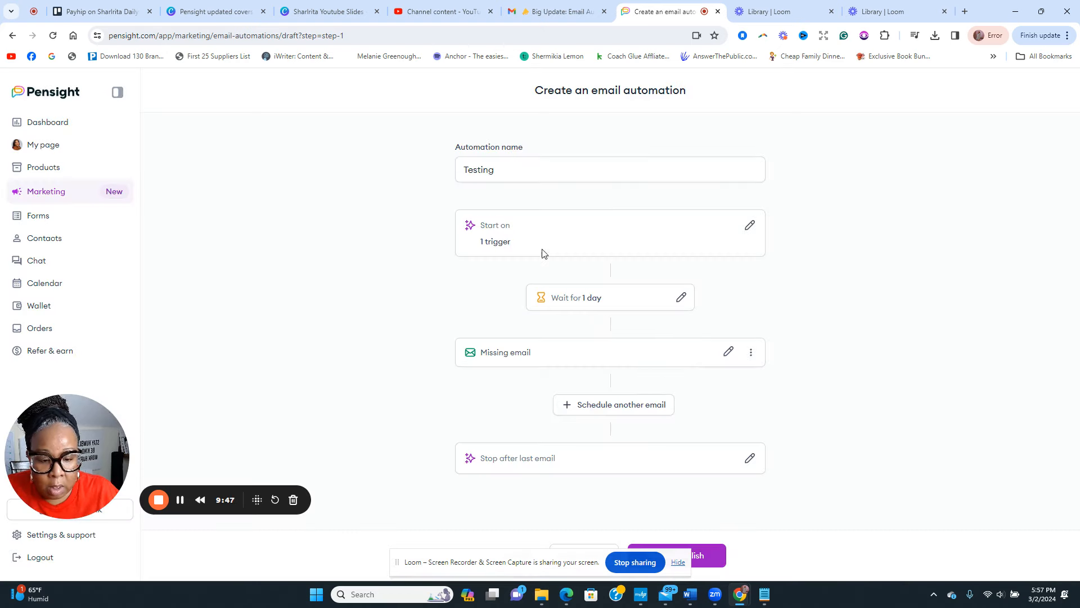
Check the automation's start trigger, and set the delay before the email to 0 days, 0 hours and 7 minutes.
{"action": "left_click", "coordinate": [750, 226]}
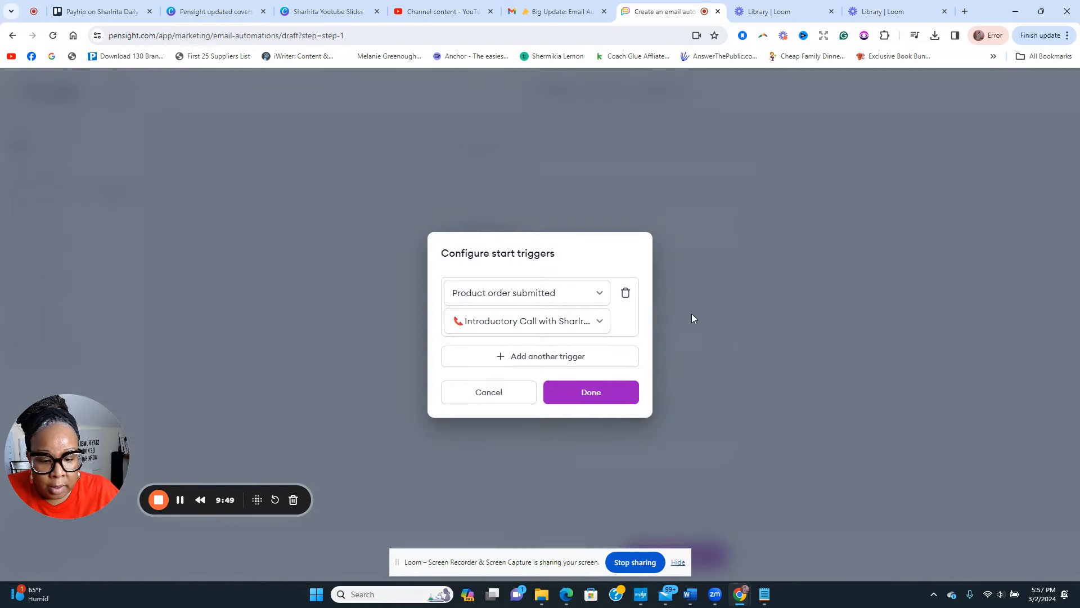
{"action": "left_click", "coordinate": [575, 397]}
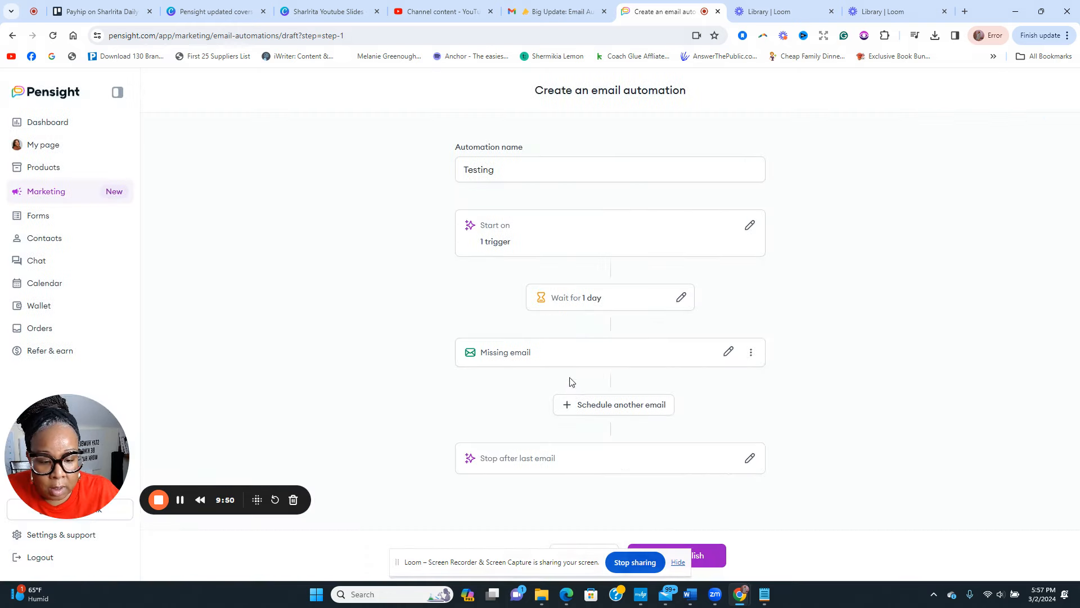
{"action": "left_click", "coordinate": [680, 300]}
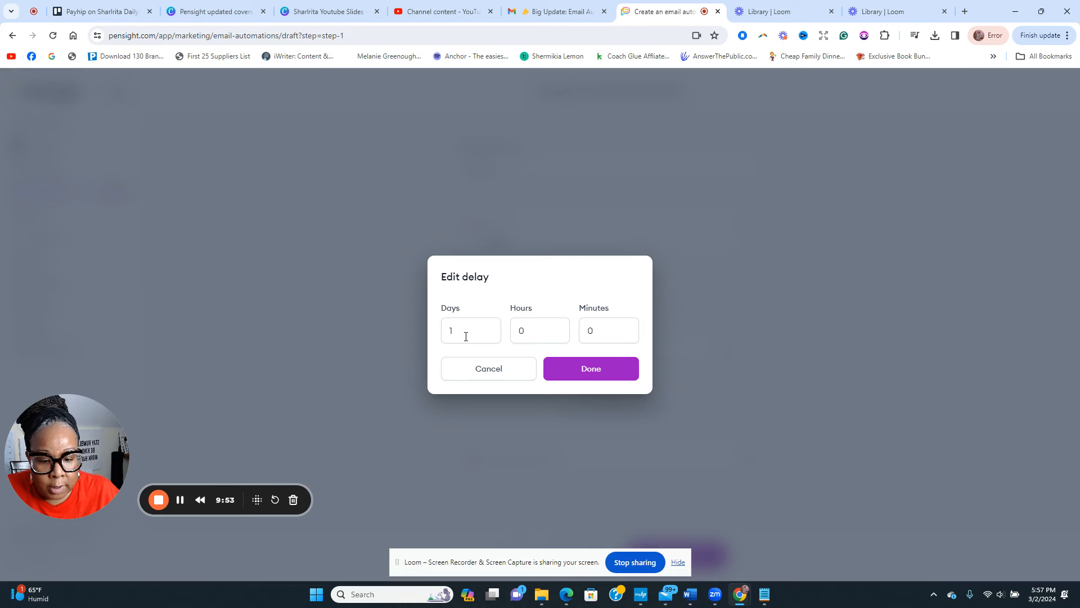
{"action": "left_click_drag", "start_coordinate": [465, 333], "coordinate": [437, 336]}
{"action": "key", "text": "BackSpace"}
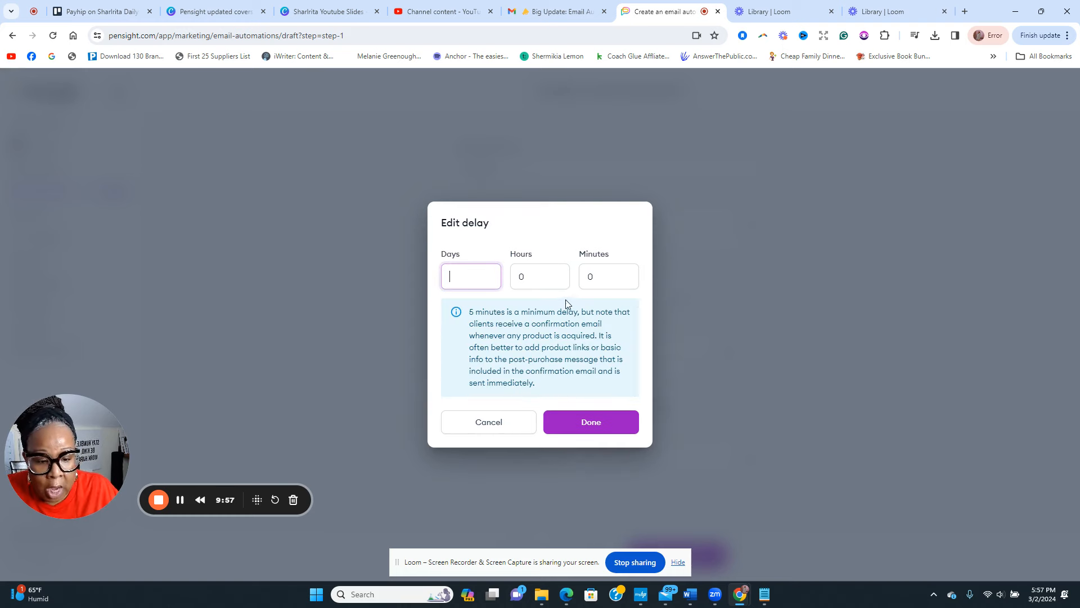
{"action": "type", "text": "0"}
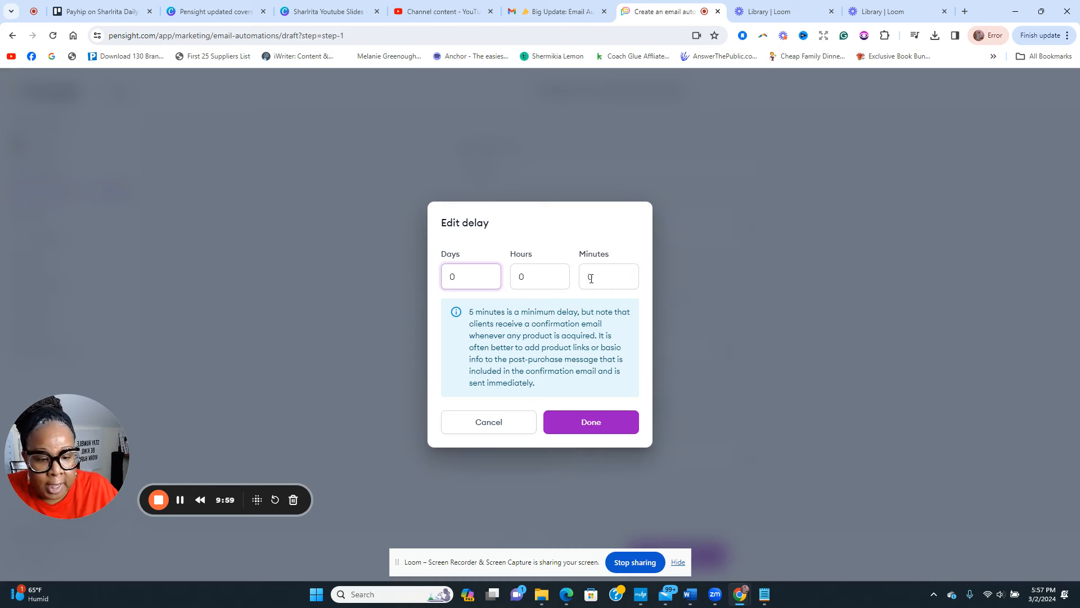
{"action": "left_click_drag", "start_coordinate": [588, 279], "coordinate": [581, 280]}
{"action": "type", "text": "5"}
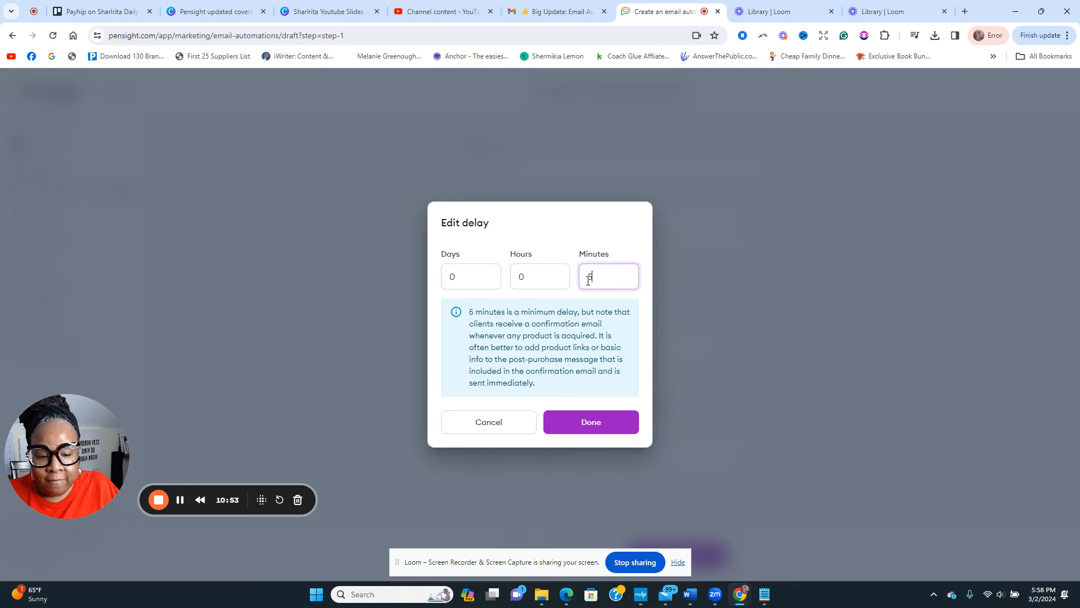
{"action": "left_click_drag", "start_coordinate": [588, 280], "coordinate": [601, 278]}
{"action": "type", "text": "7"}
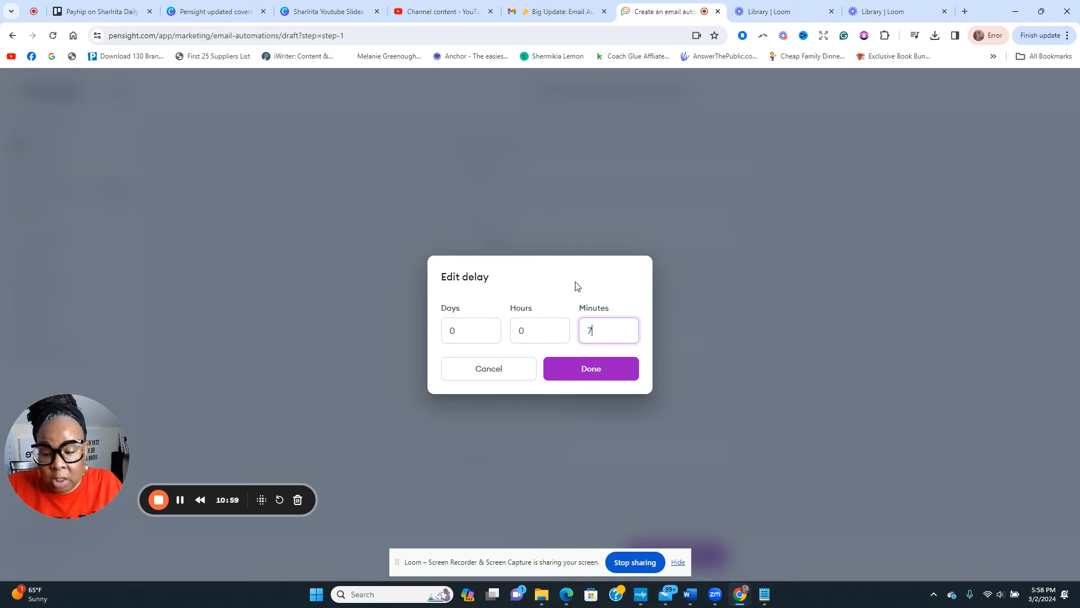
{"action": "left_click", "coordinate": [579, 369]}
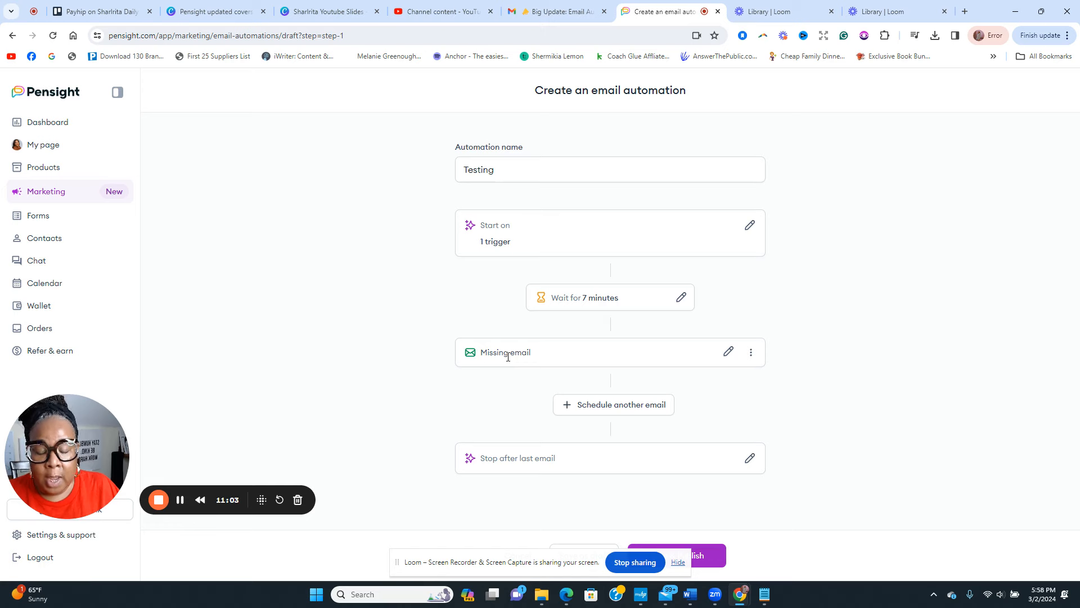
Edit the missing email in the automation and set its subject to "How to prepare for our time together!".
{"action": "left_click", "coordinate": [729, 351]}
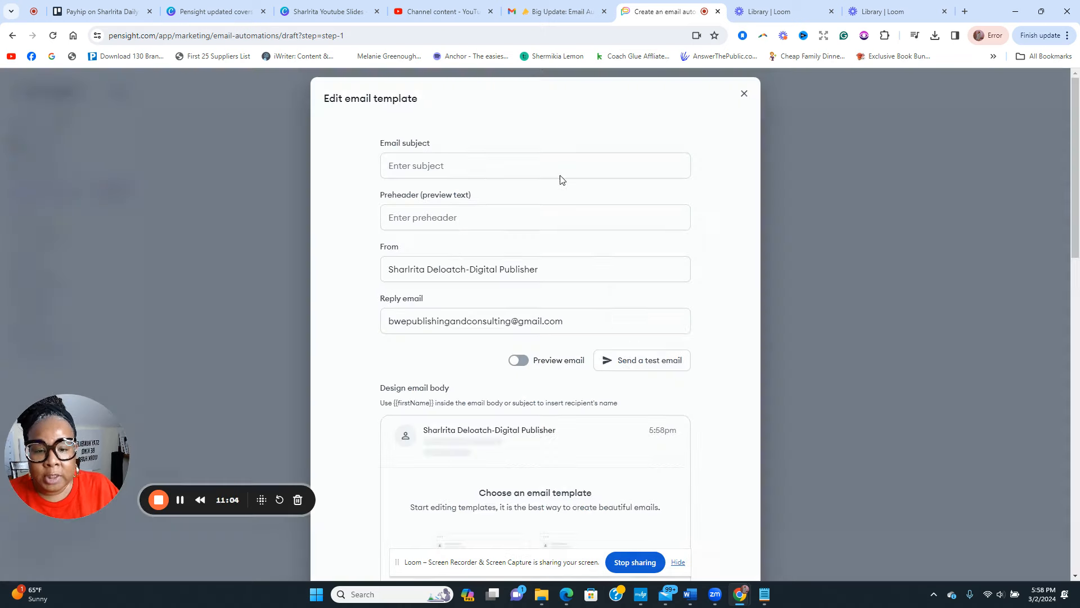
{"action": "left_click", "coordinate": [468, 173]}
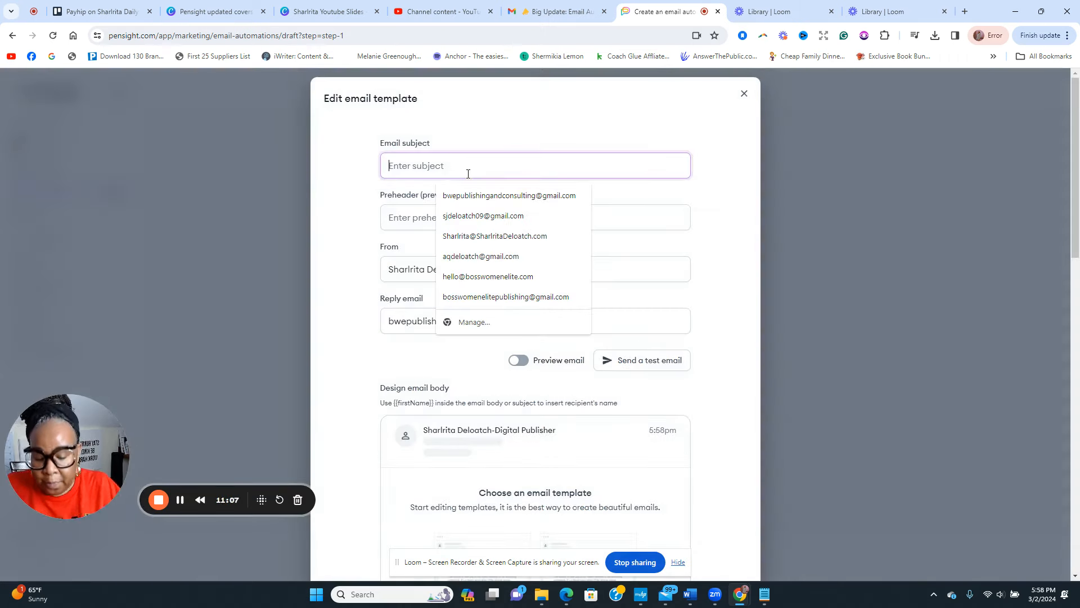
{"action": "type", "text": "How to prela"}
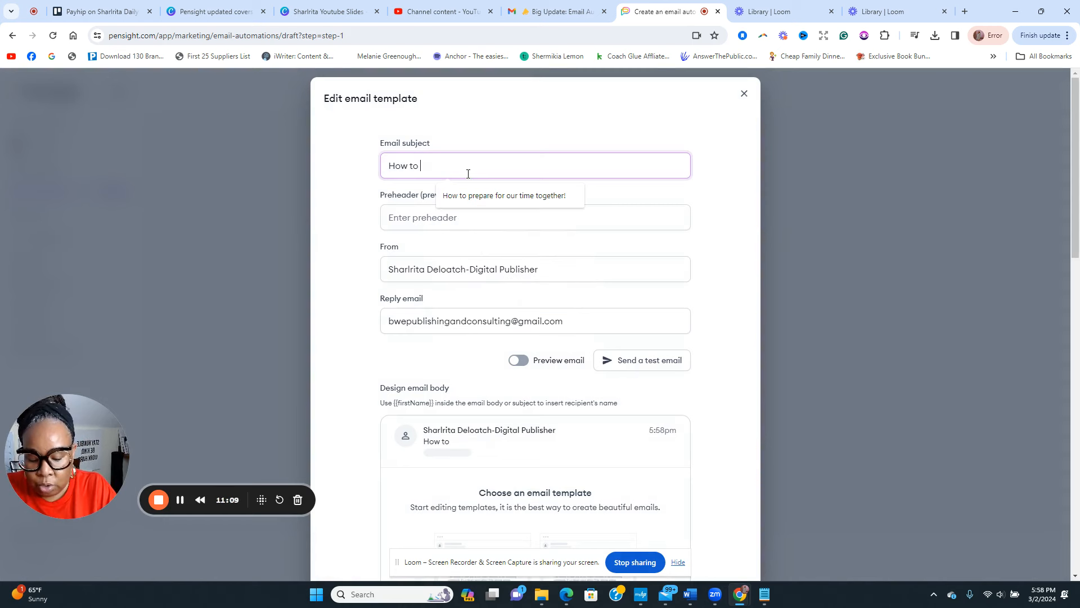
{"action": "key", "text": "BackSpace"}
{"action": "key", "text": "BackSpace"}
{"action": "type", "text": "pare"}
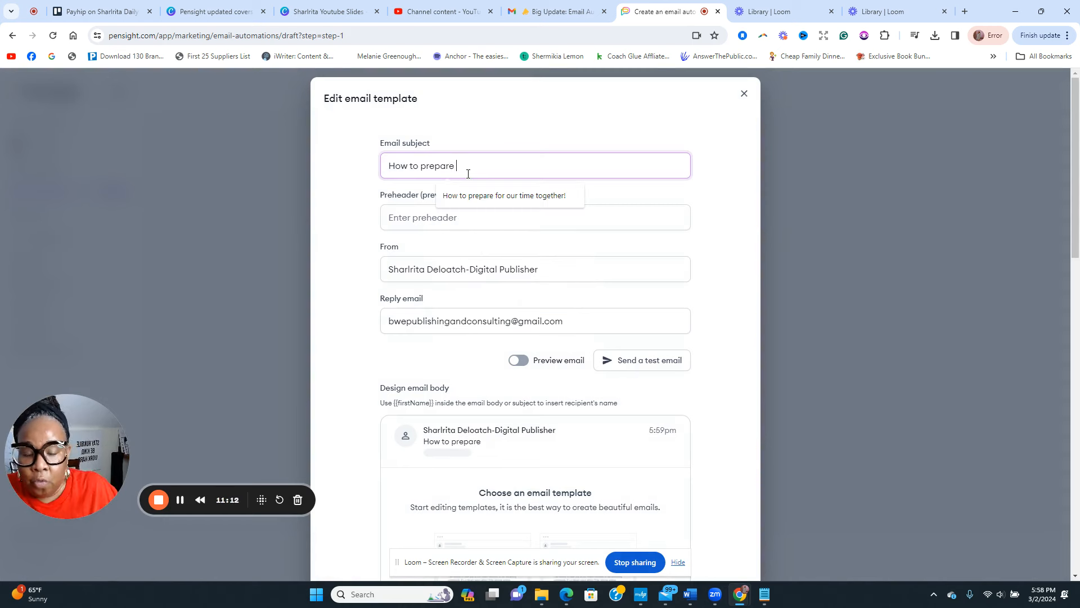
{"action": "left_click", "coordinate": [501, 195]}
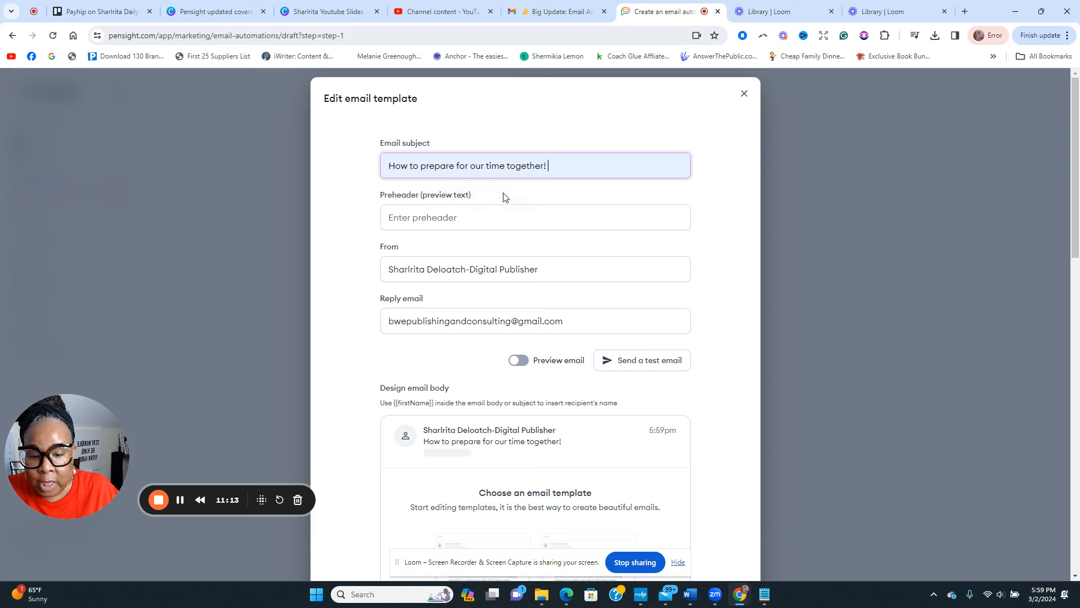
Preview the plain text "Simple email" template and apply it to the email body for customizing.
{"action": "scroll", "coordinate": [494, 270], "scroll_direction": "down", "scroll_amount": 1}
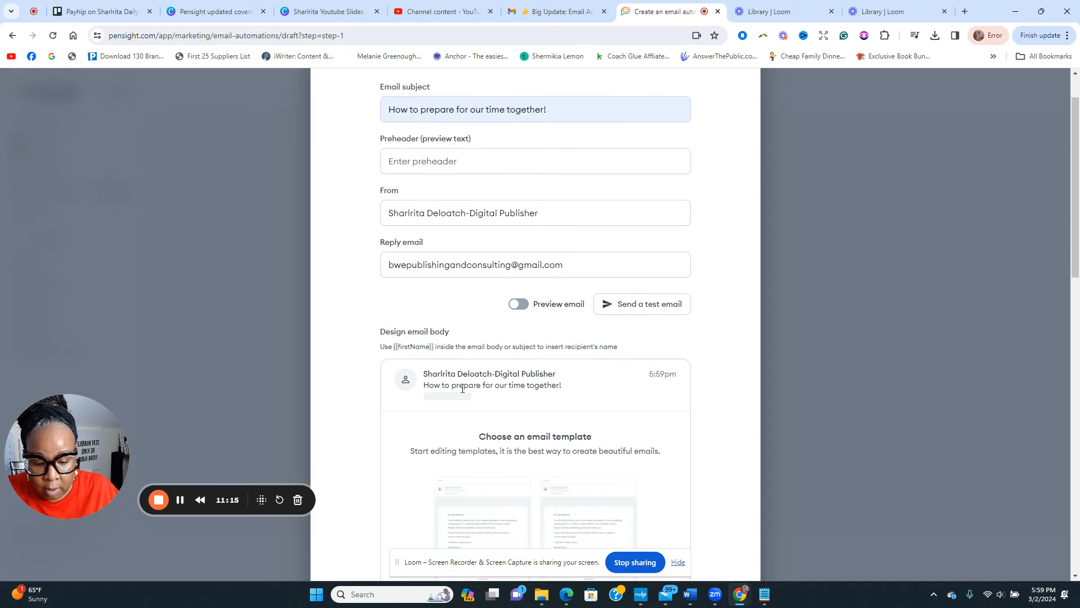
{"action": "scroll", "coordinate": [499, 286], "scroll_direction": "down", "scroll_amount": 5}
{"action": "left_click", "coordinate": [479, 272]}
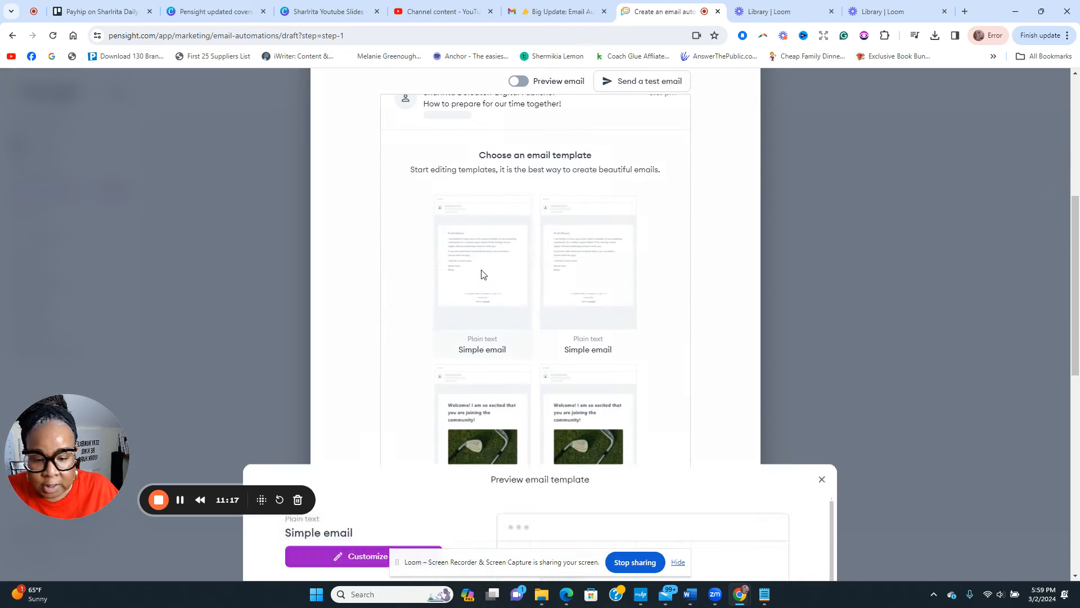
{"action": "scroll", "coordinate": [535, 270], "scroll_direction": "down", "scroll_amount": 3}
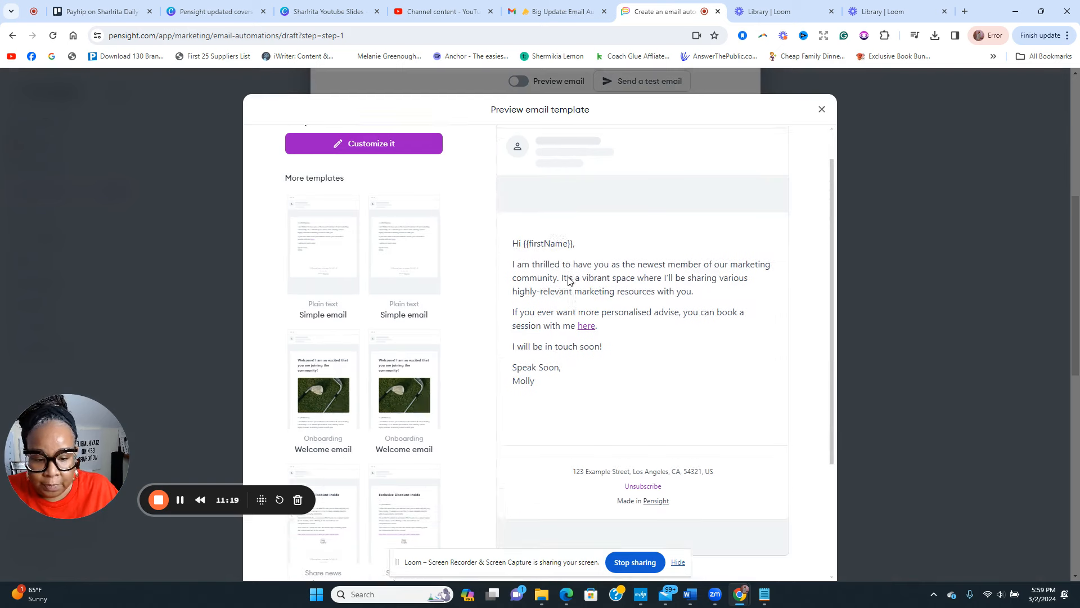
{"action": "scroll", "coordinate": [587, 225], "scroll_direction": "up", "scroll_amount": 2}
{"action": "scroll", "coordinate": [588, 229], "scroll_direction": "up", "scroll_amount": 1}
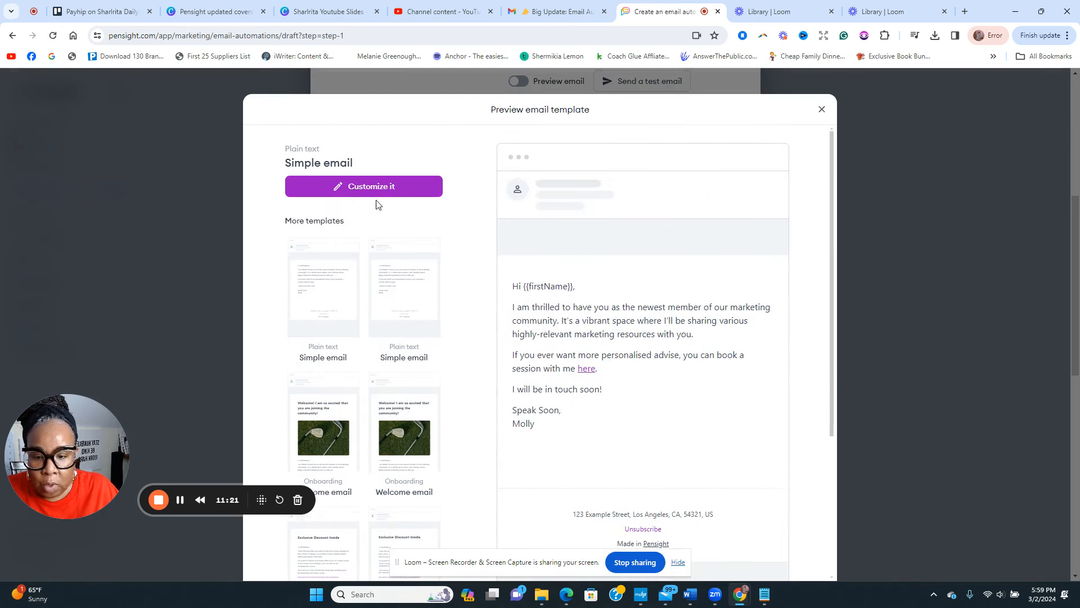
{"action": "left_click", "coordinate": [354, 183]}
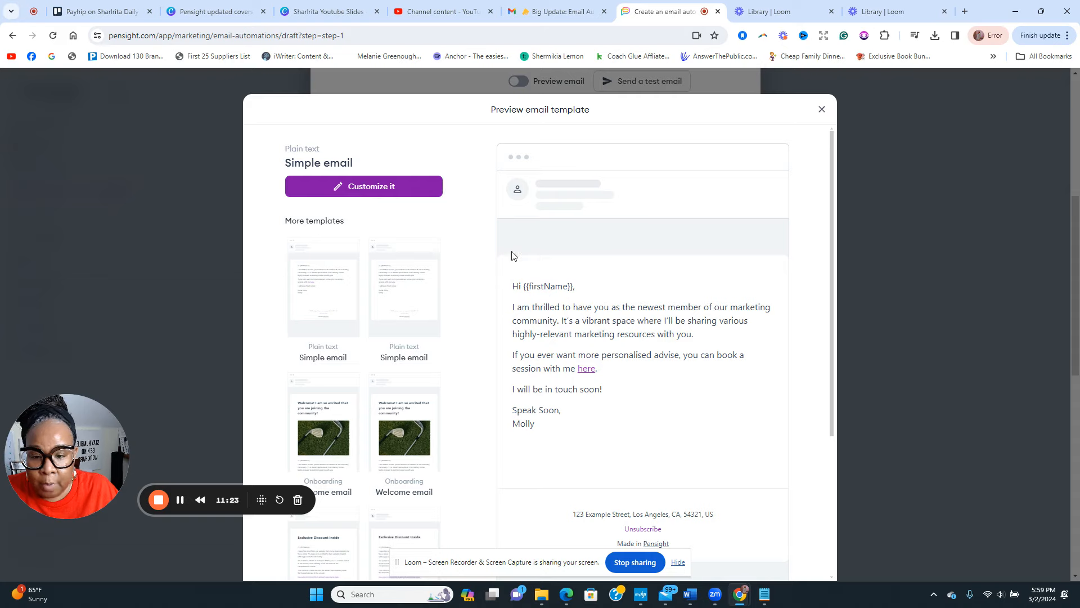
{"action": "scroll", "coordinate": [510, 218], "scroll_direction": "up", "scroll_amount": 2}
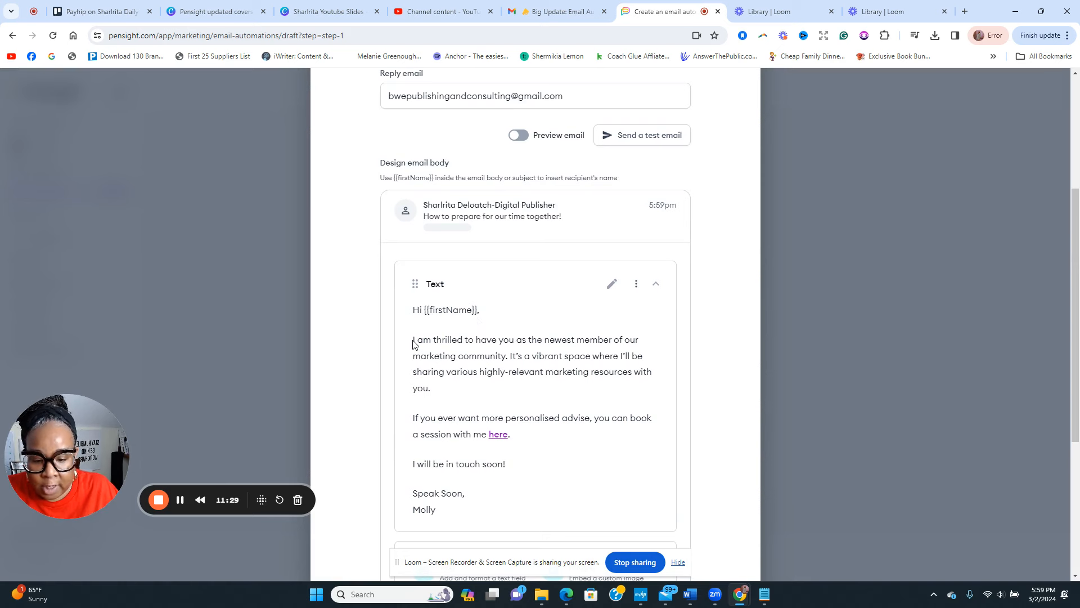
Edit the email's text block and replace the paragraph below the greeting with "I can't wait to speak with you!".
{"action": "left_click", "coordinate": [611, 283]}
{"action": "scroll", "coordinate": [510, 355], "scroll_direction": "down", "scroll_amount": 1}
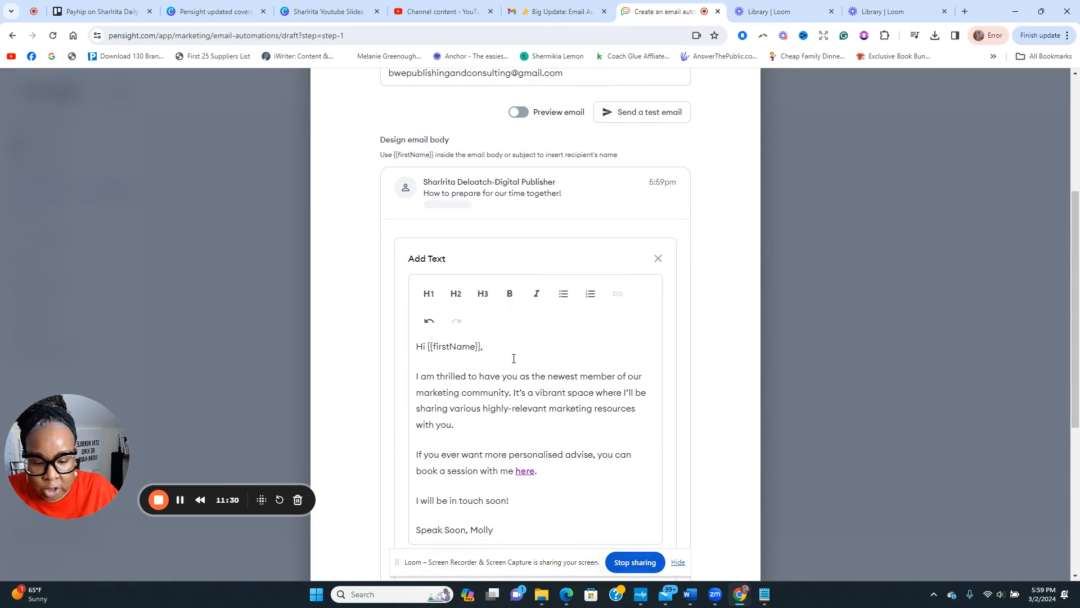
{"action": "left_click", "coordinate": [440, 292]}
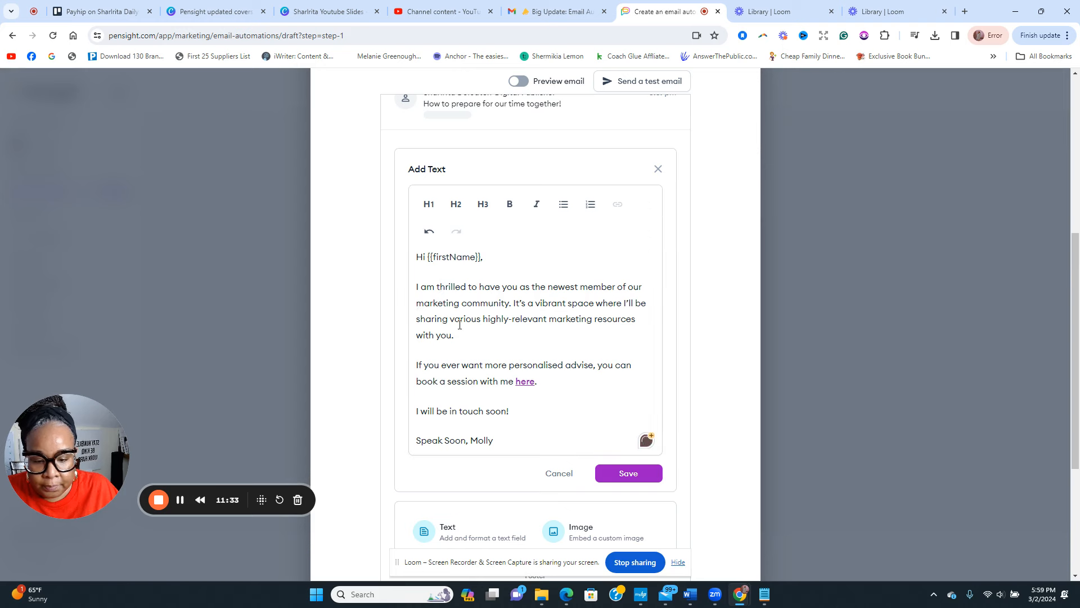
{"action": "left_click_drag", "start_coordinate": [455, 335], "coordinate": [411, 292]}
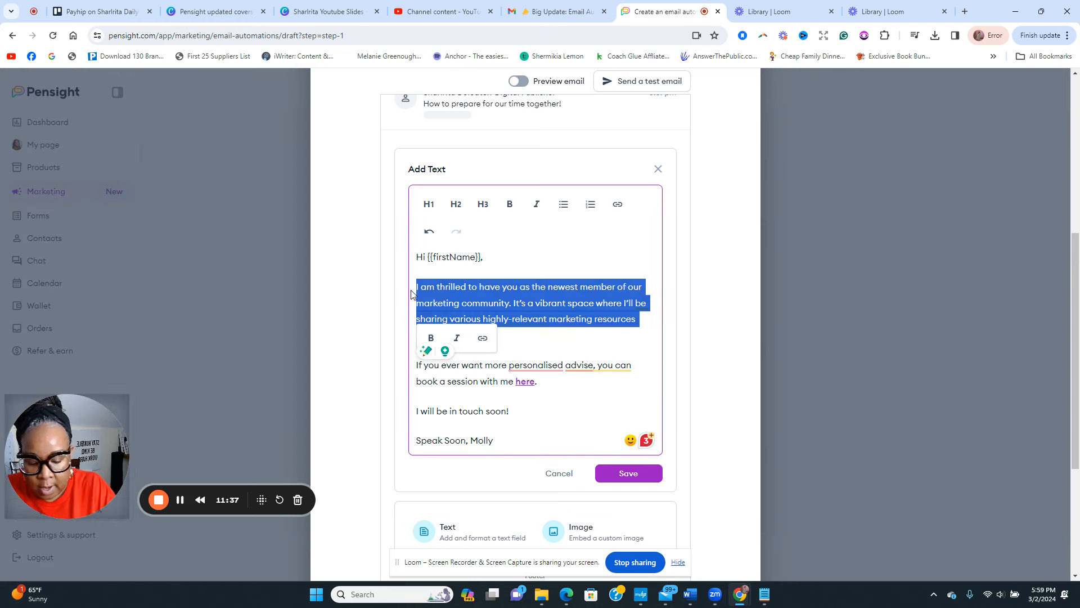
{"action": "type", "text": "I can't wait"}
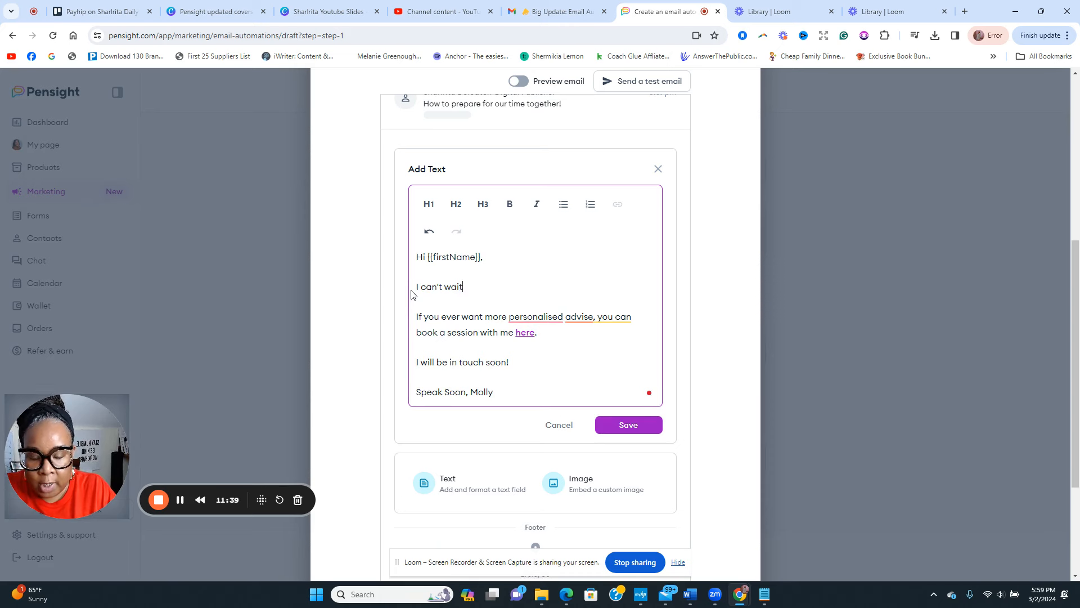
{"action": "type", "text": " to speak with you!"}
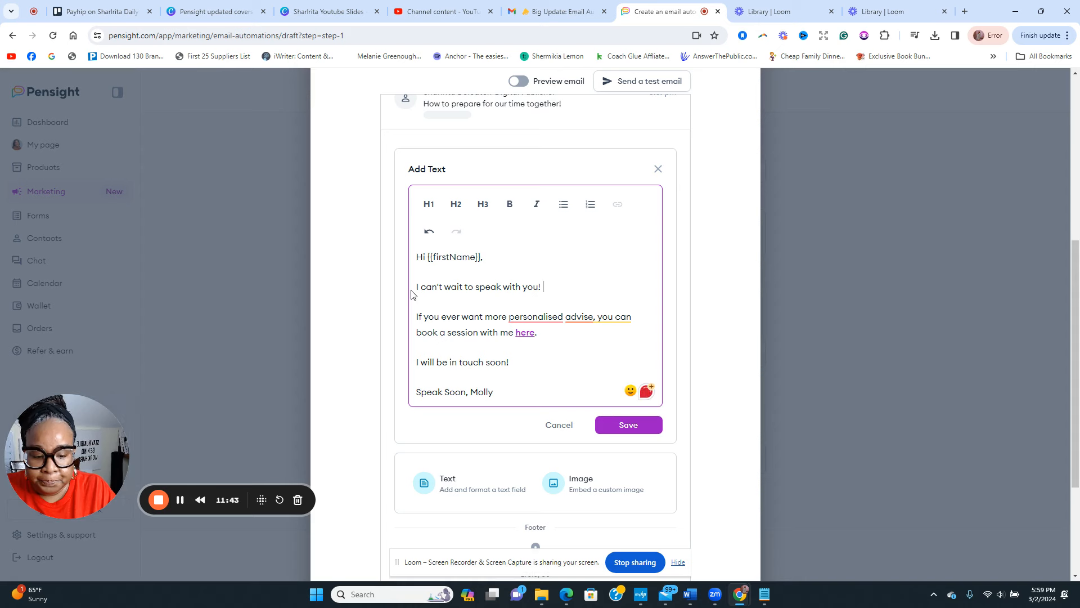
Add the sentence "To prepare for our time together I would love it if you would fill out this brief survey to help me prepare for this call.".
{"action": "type", "text": " To pre"}
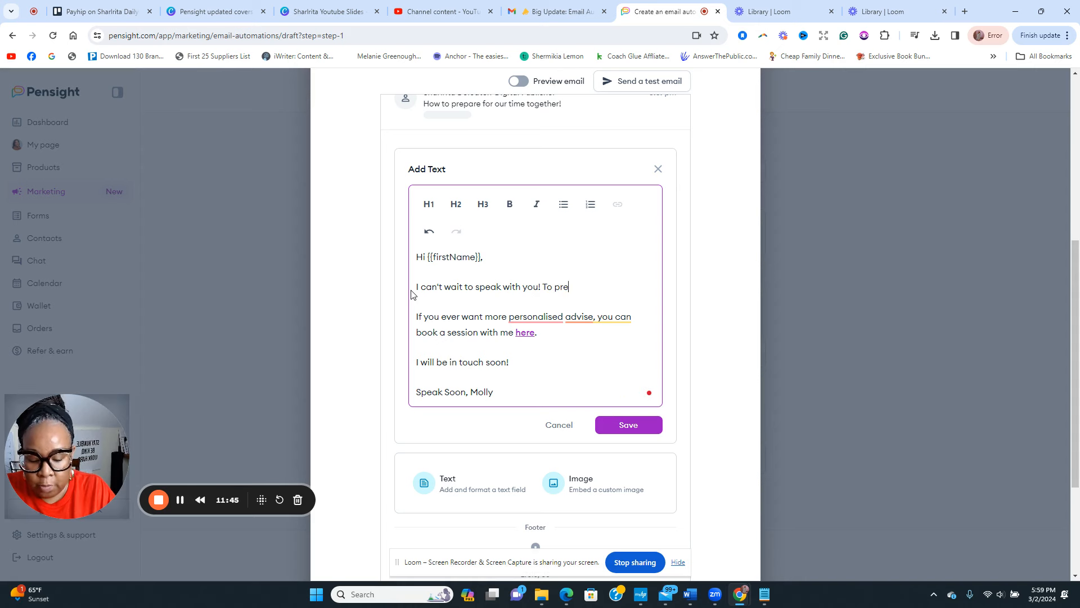
{"action": "type", "text": "ppar"}
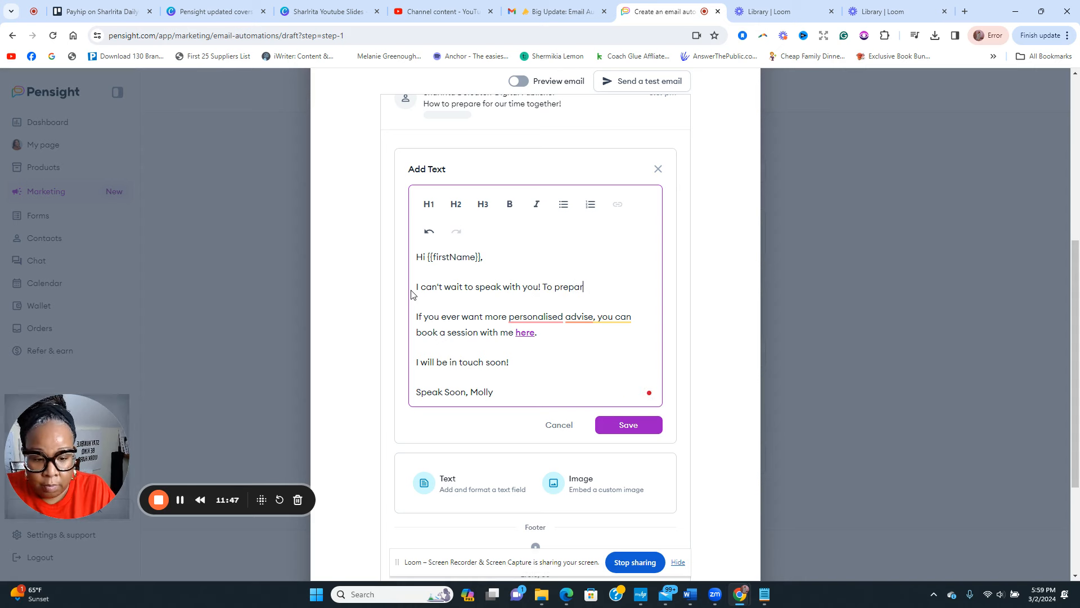
{"action": "key", "text": "BackSpace"}
{"action": "type", "text": "are for our tim"}
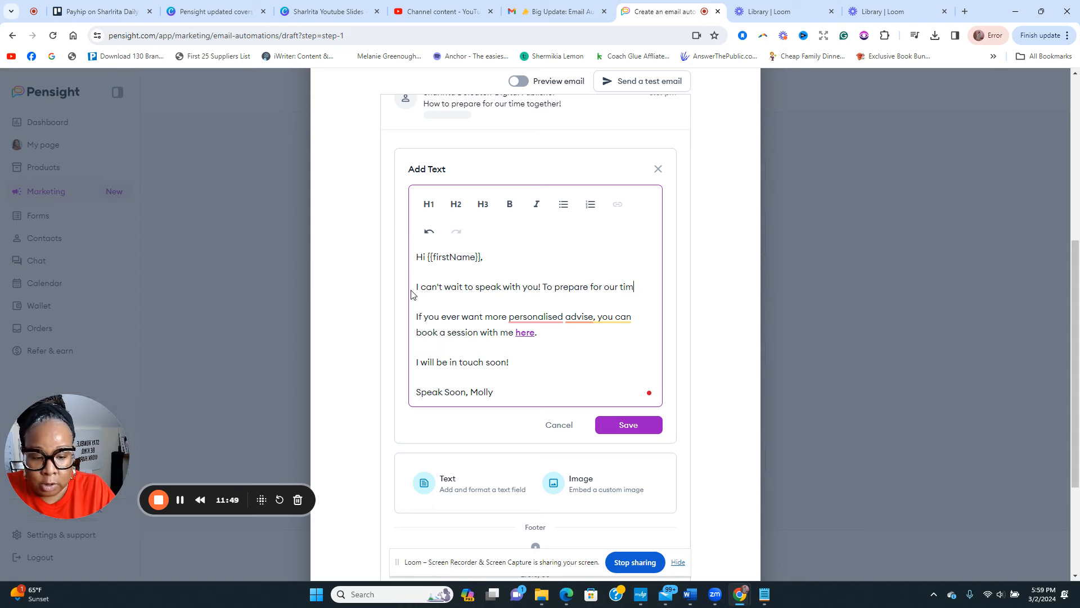
{"action": "type", "text": "e together"}
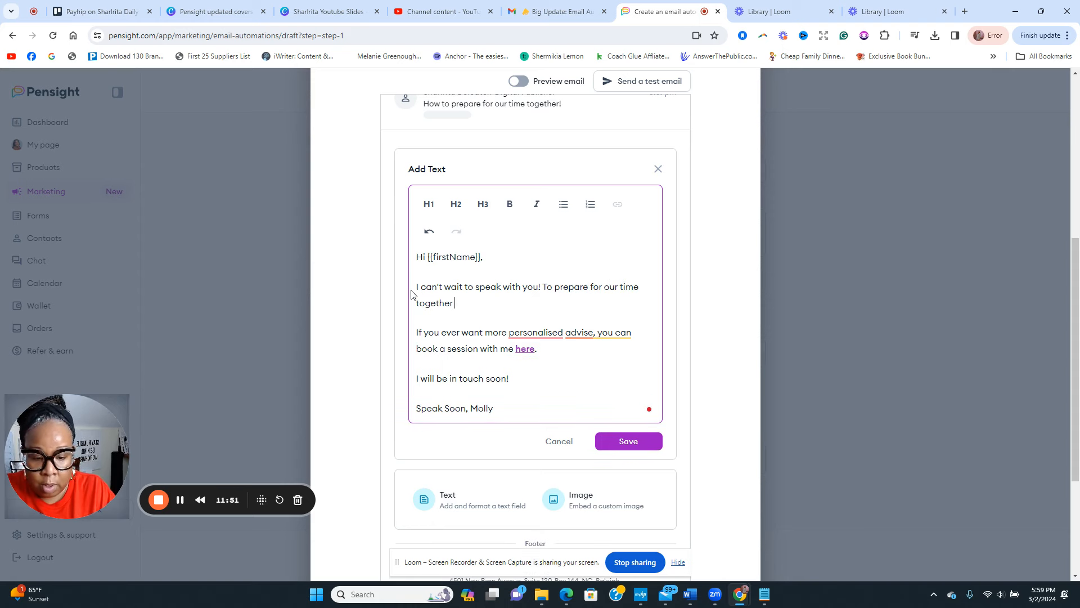
{"action": "type", "text": "I would l"}
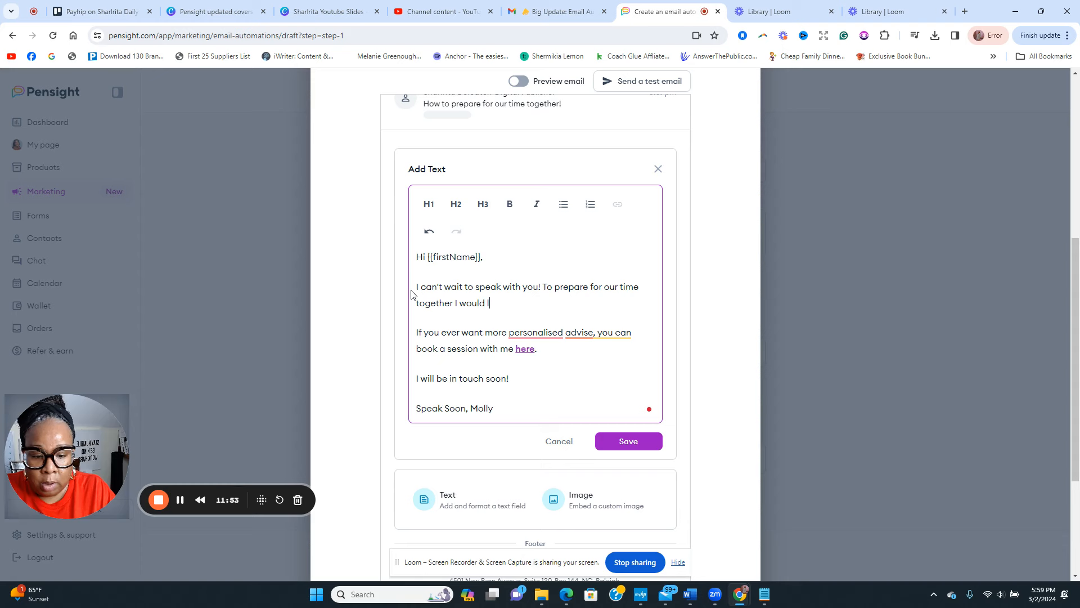
{"action": "type", "text": "ove it if you h"}
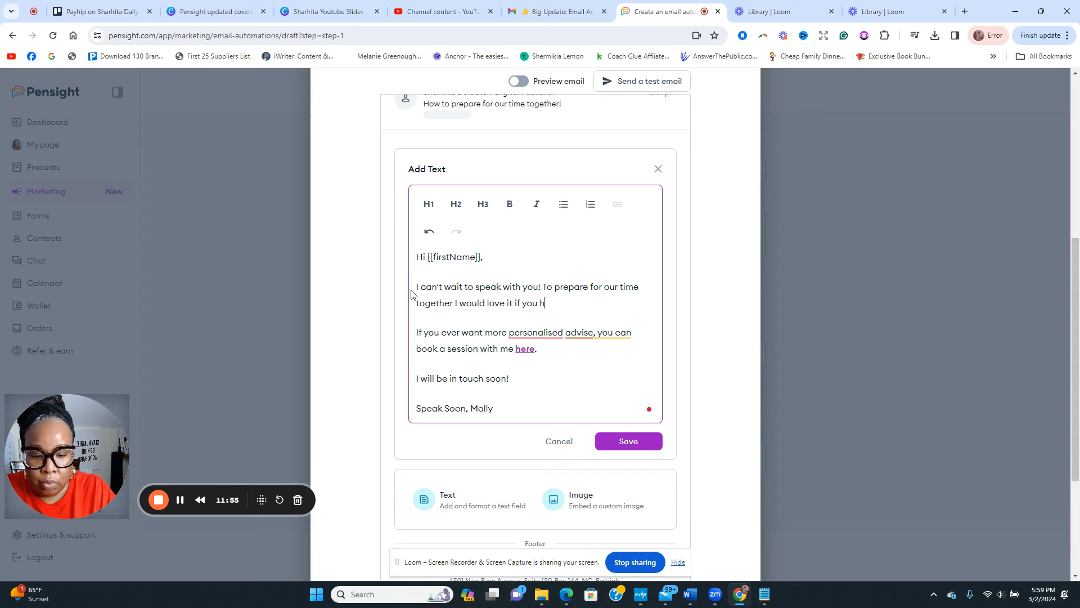
{"action": "key", "text": "BackSpace"}
{"action": "type", "text": "would fil"}
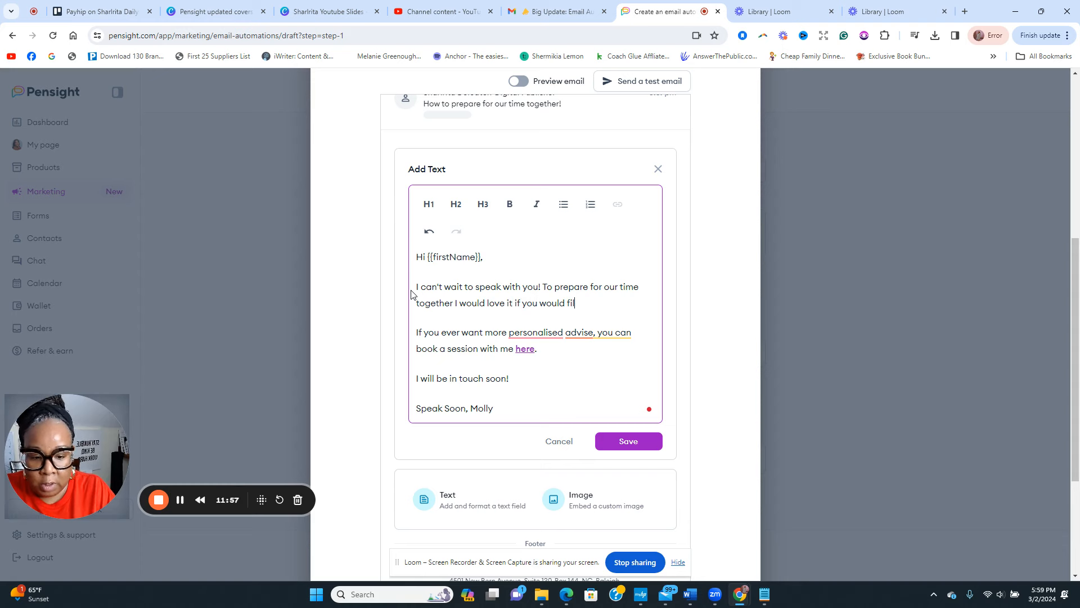
{"action": "type", "text": "l out th"}
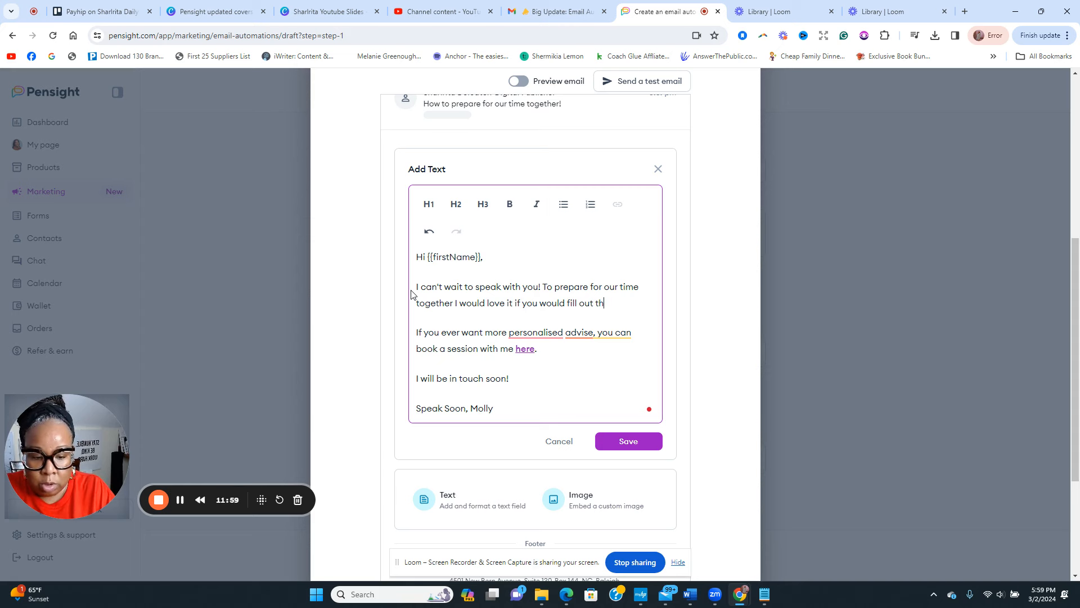
{"action": "type", "text": "is brief"}
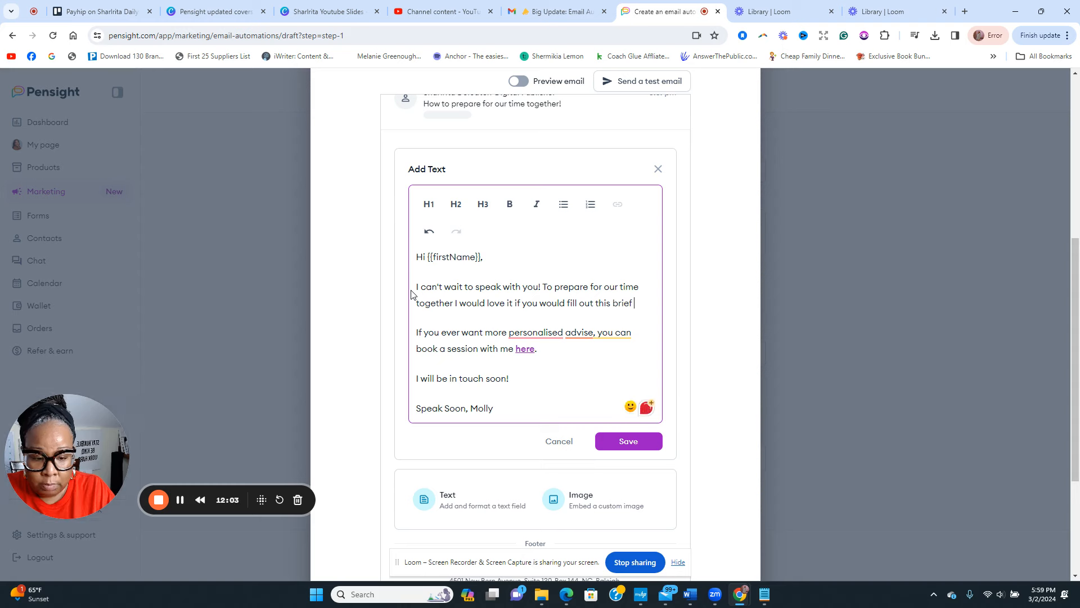
{"action": "type", "text": " survey"}
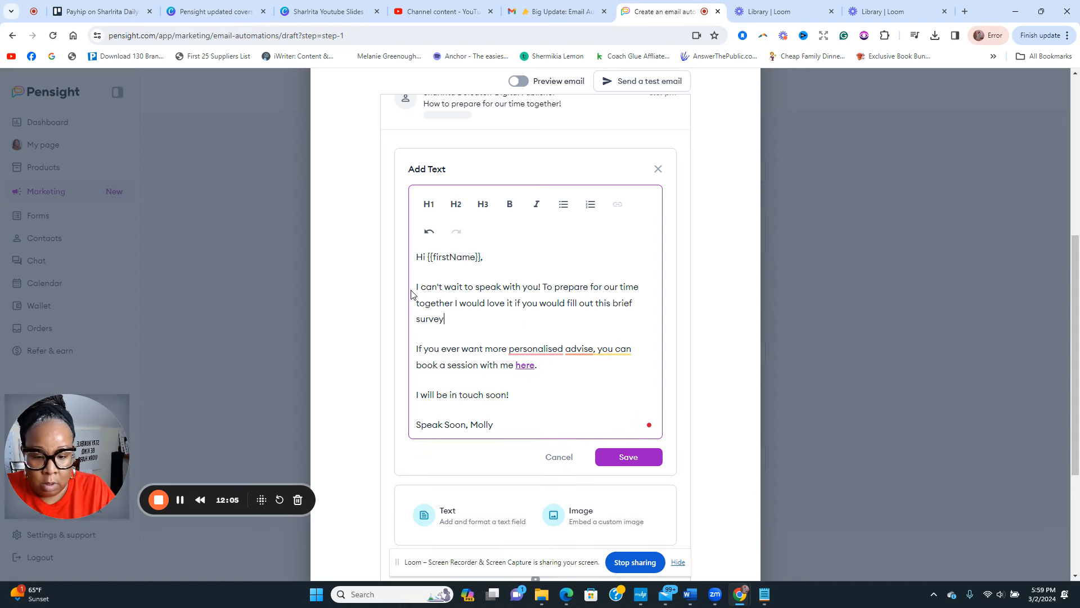
{"action": "type", "text": " to help"}
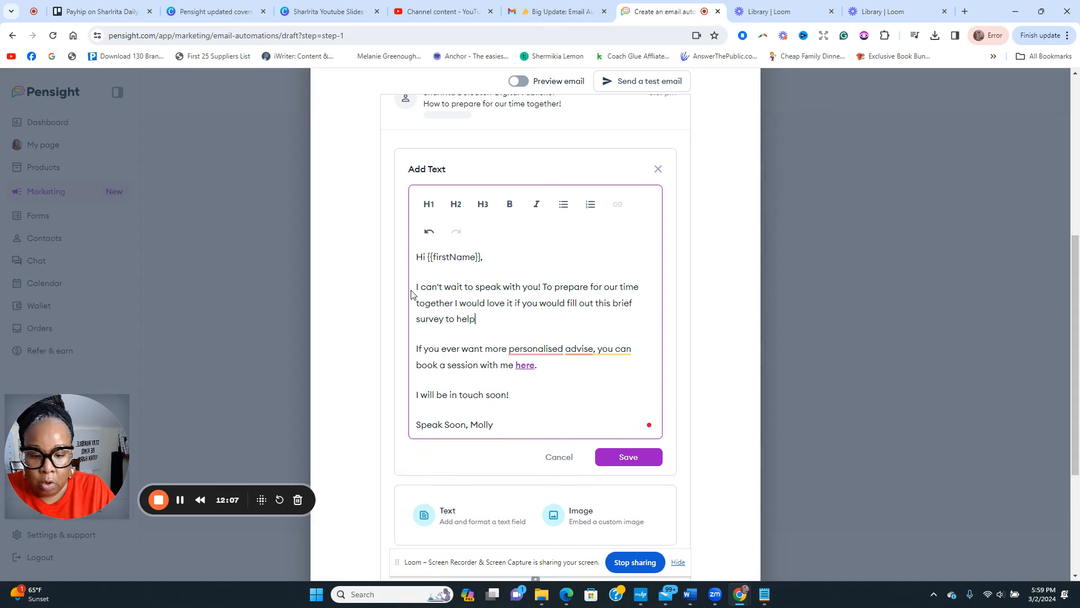
{"action": "type", "text": " me prep"}
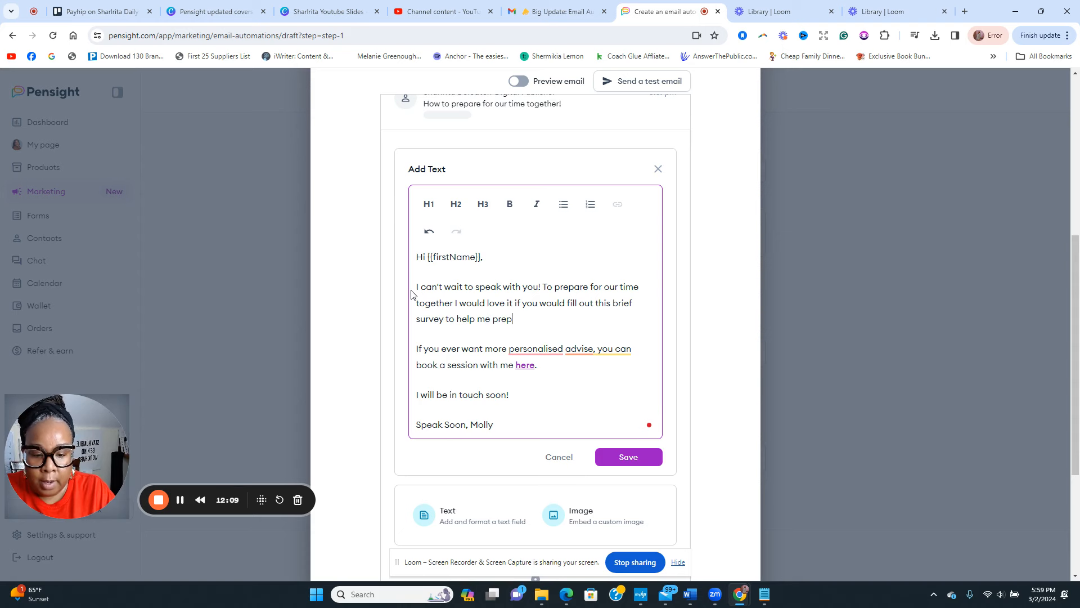
{"action": "type", "text": "are for this call."}
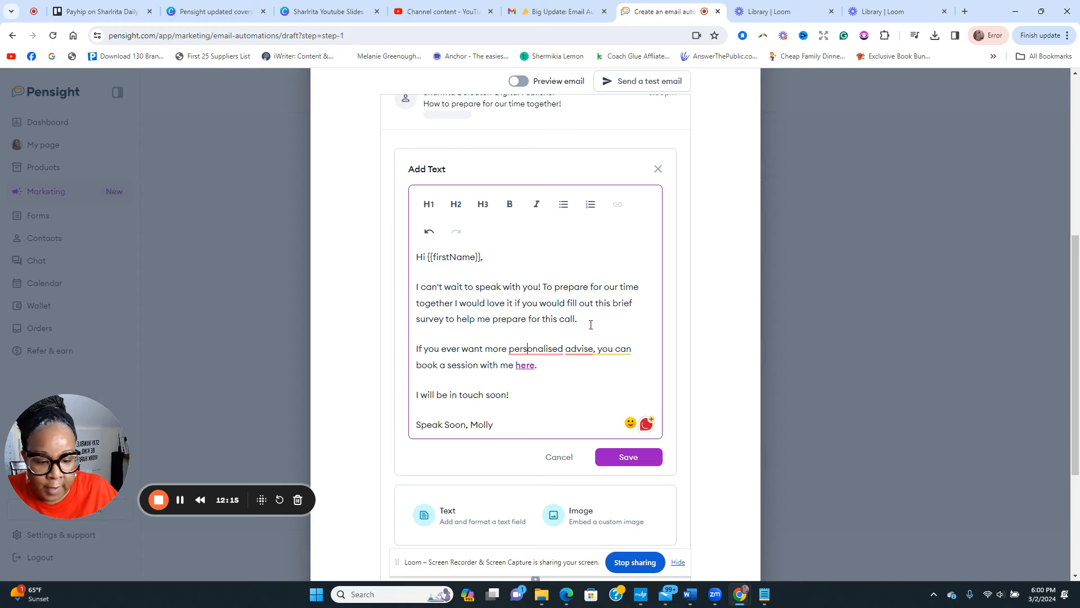
Delete the template paragraph about booking a session for more personalised advice.
{"action": "mouse_move", "coordinate": [531, 373]}
{"action": "left_mouse_down"}
{"action": "mouse_move", "coordinate": [463, 348]}
{"action": "mouse_move", "coordinate": [540, 365]}
{"action": "left_mouse_up"}
{"action": "left_click", "coordinate": [419, 347]}
{"action": "key", "text": "BackSpace"}
{"action": "key", "text": "BackSpace"}
{"action": "key", "text": "BackSpace"}
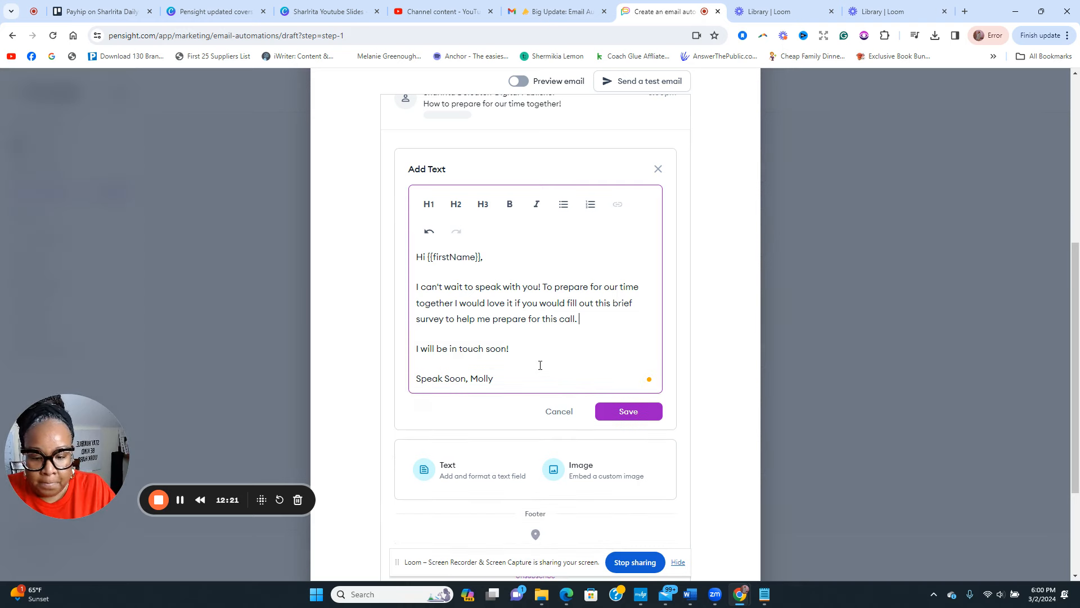
Add a new paragraph reading "You may access the survey here" above "I will be in touch soon!".
{"action": "key", "text": "Return"}
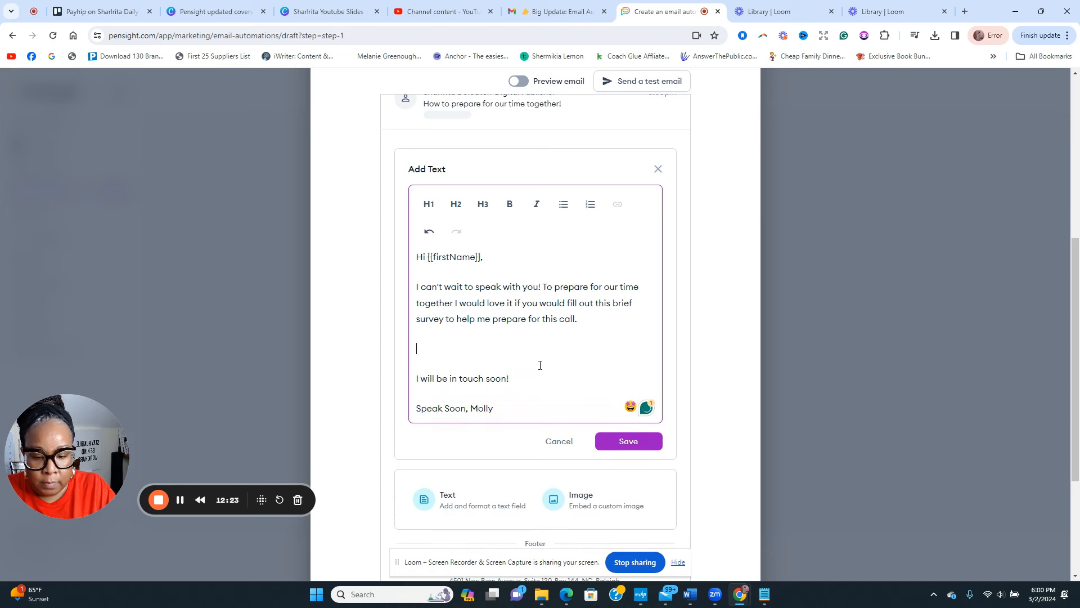
{"action": "type", "text": "You may"}
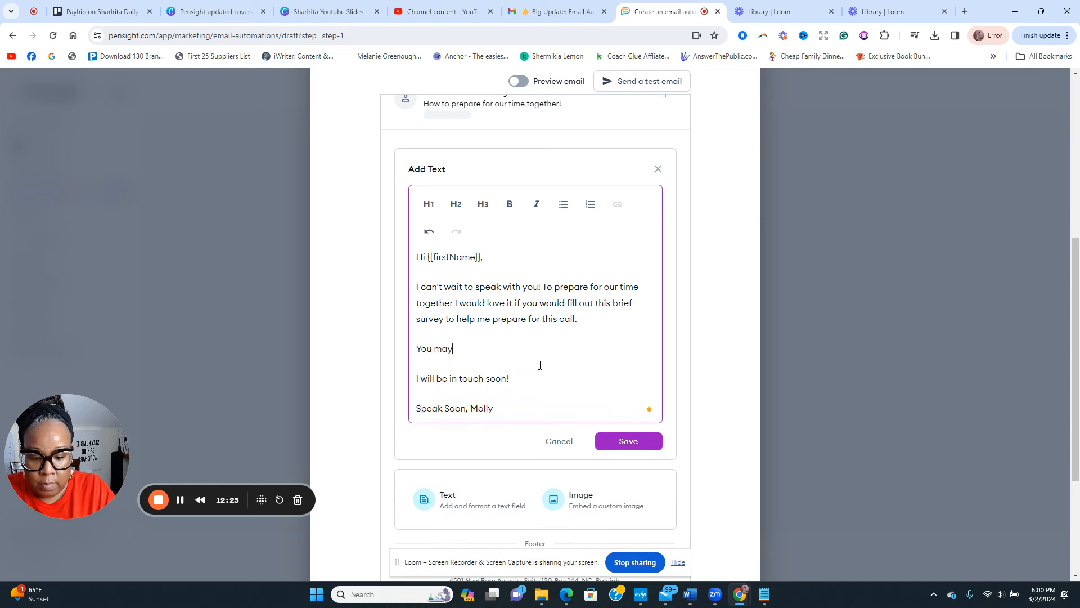
{"action": "type", "text": " access th"}
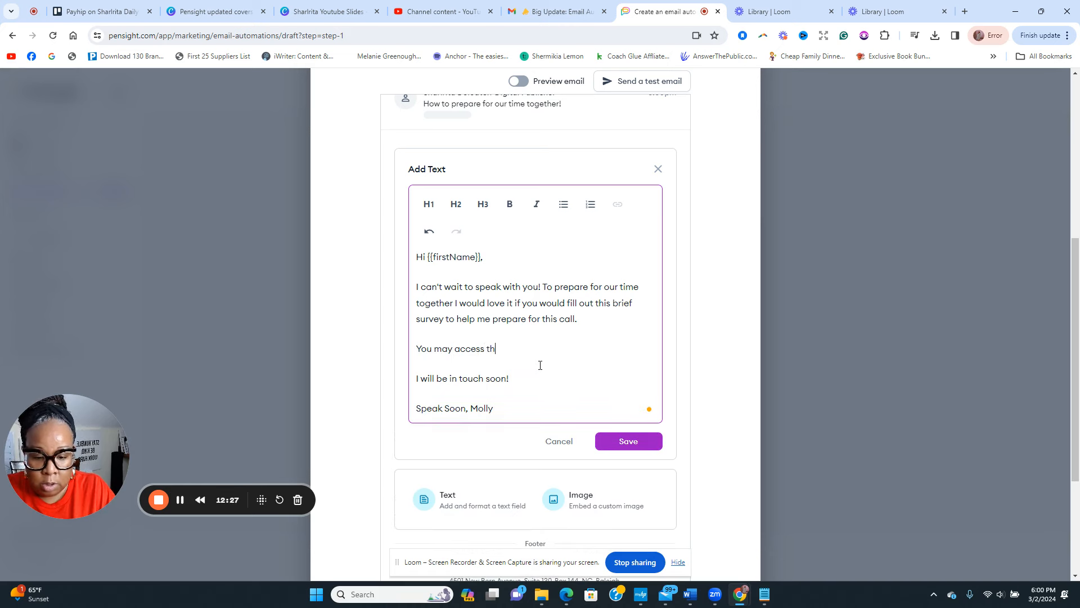
{"action": "type", "text": "e sur"}
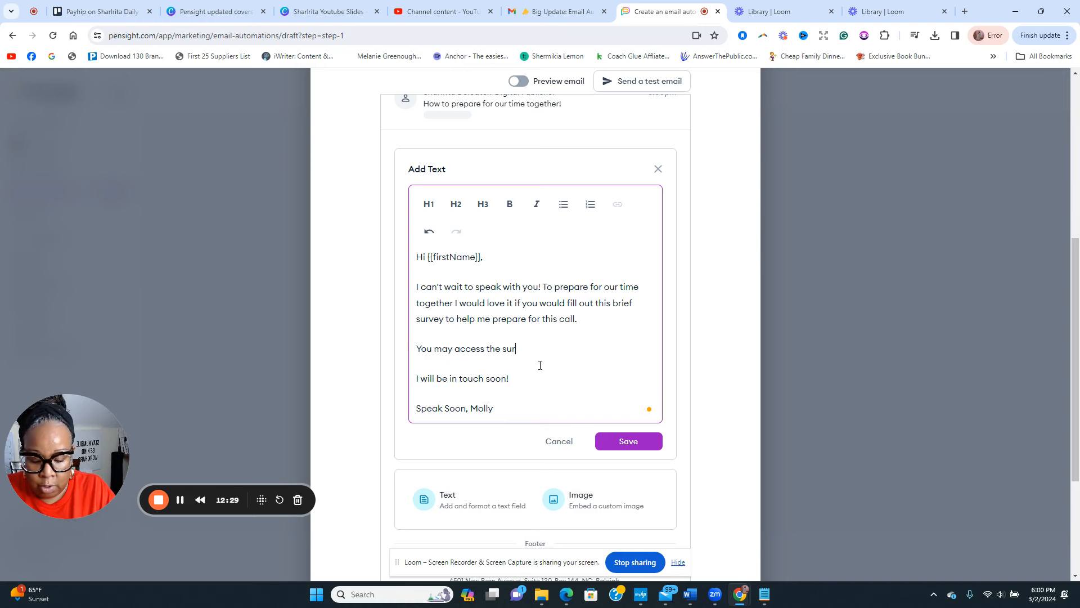
{"action": "type", "text": "vey here"}
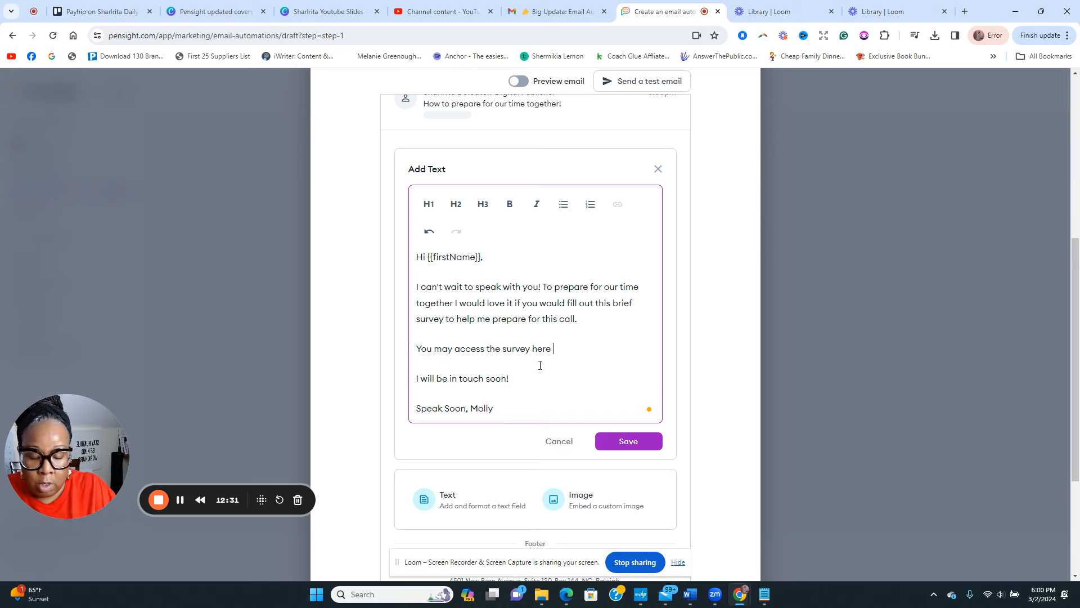
Turn the whole line "You may access the survey here" into a hyperlink to the sender's own website address.
{"action": "double_click", "coordinate": [547, 345]}
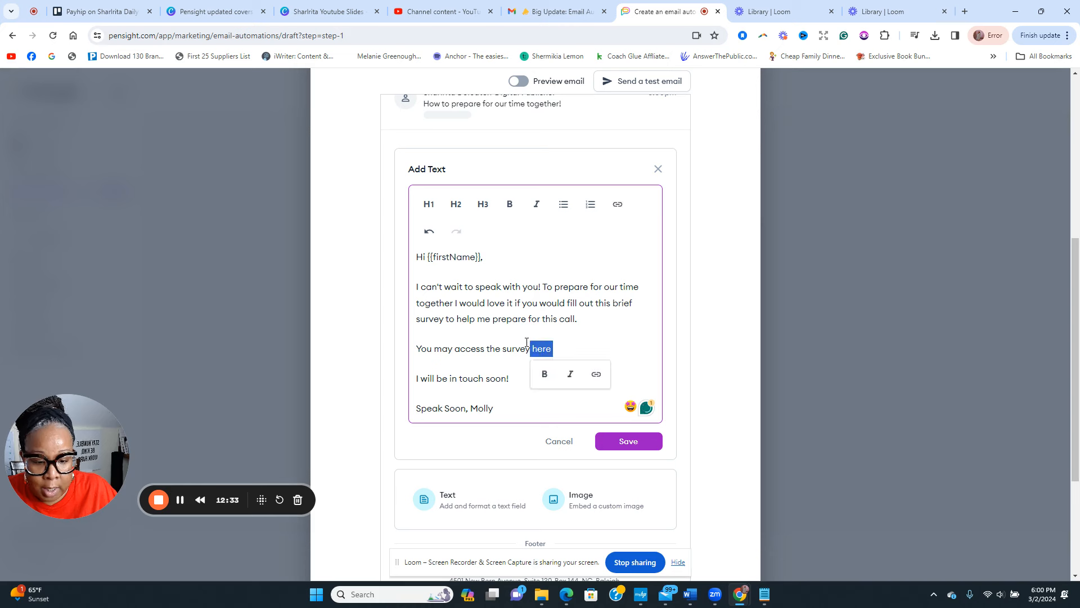
{"action": "left_click", "coordinate": [556, 348]}
{"action": "left_click_drag", "start_coordinate": [568, 348], "coordinate": [415, 349]}
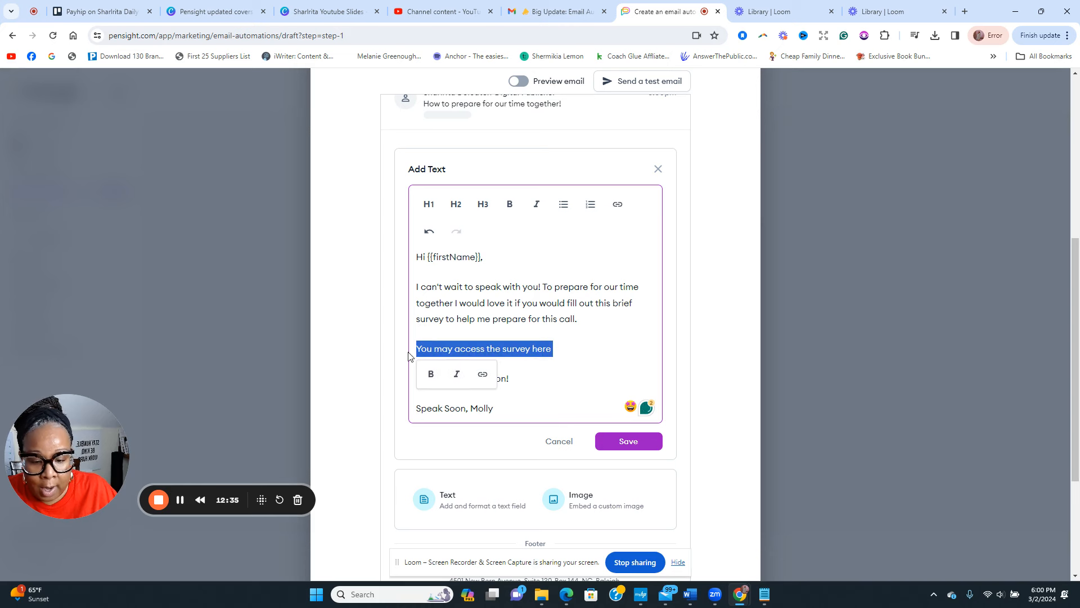
{"action": "left_click", "coordinate": [483, 375]}
{"action": "type", "text": "www."}
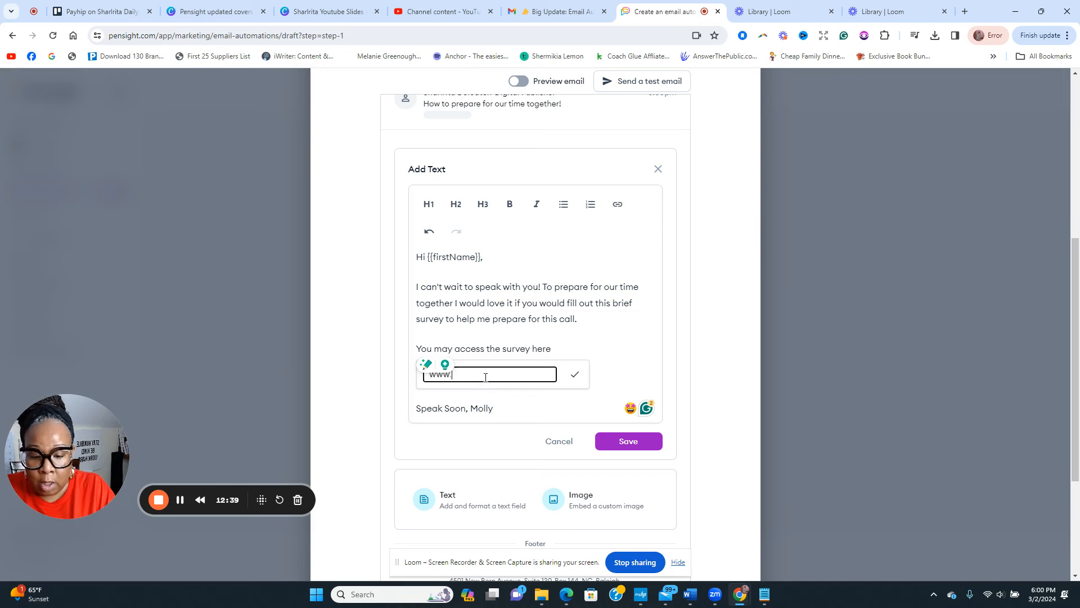
{"action": "type", "text": "sharlritadeloatch"}
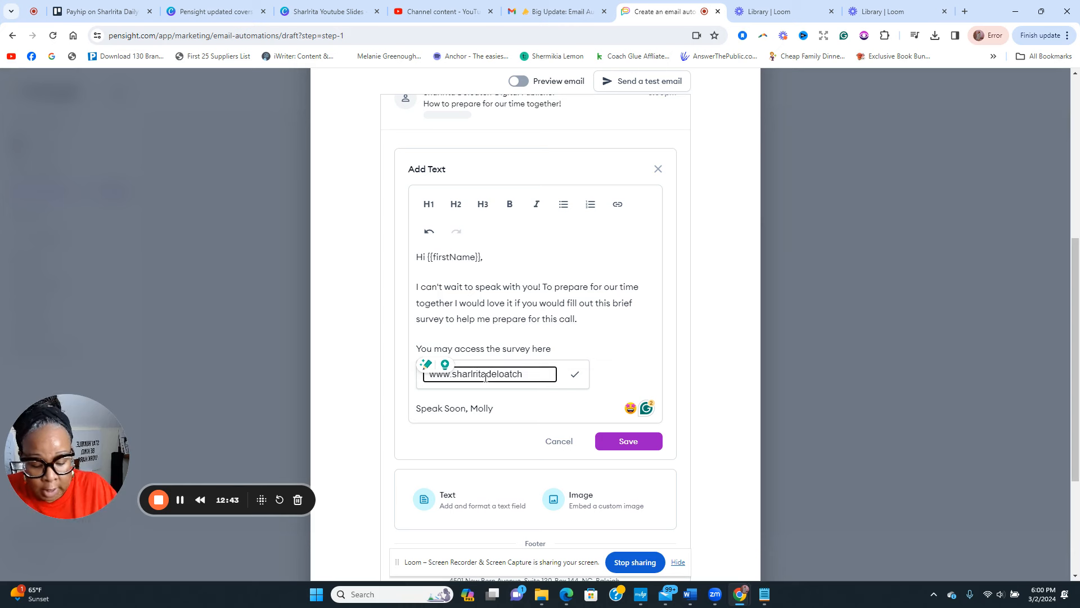
{"action": "type", "text": ".com"}
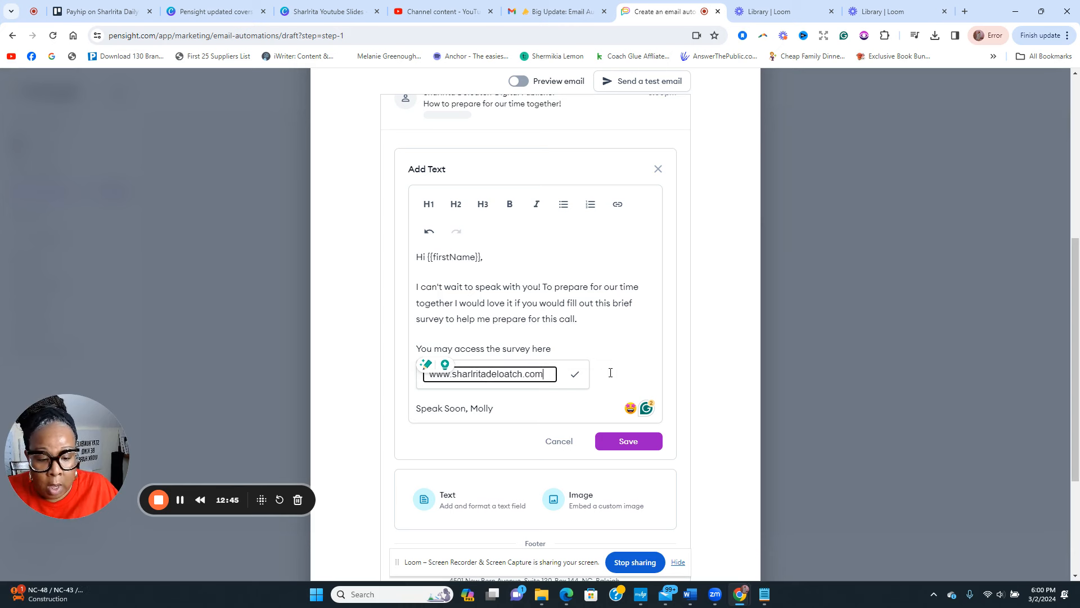
{"action": "left_click", "coordinate": [574, 373]}
{"action": "left_click", "coordinate": [548, 368]}
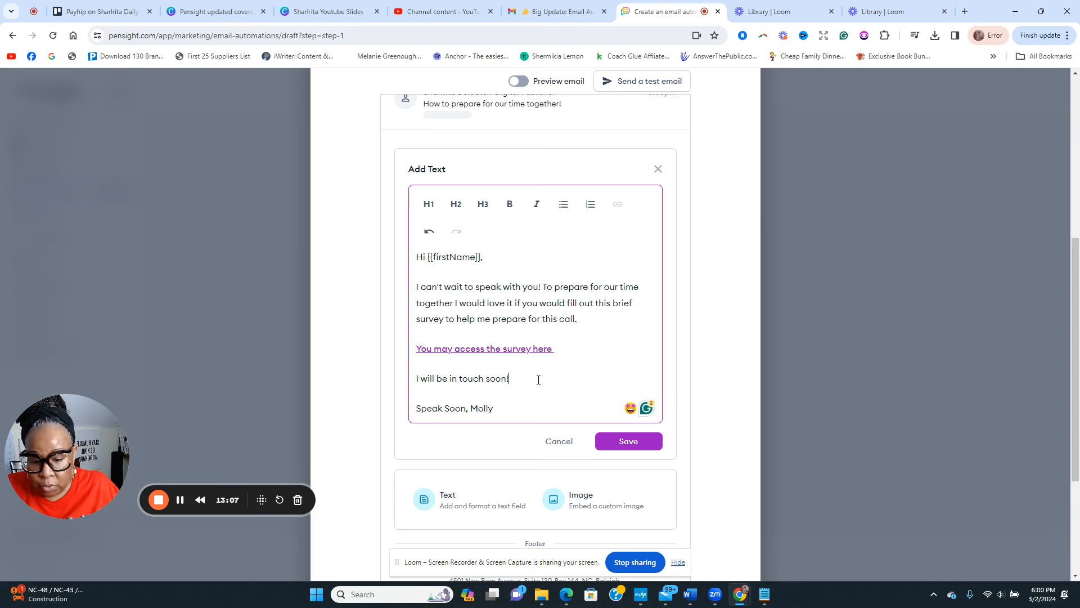
{"action": "scroll", "coordinate": [571, 360], "scroll_direction": "down", "scroll_amount": 2}
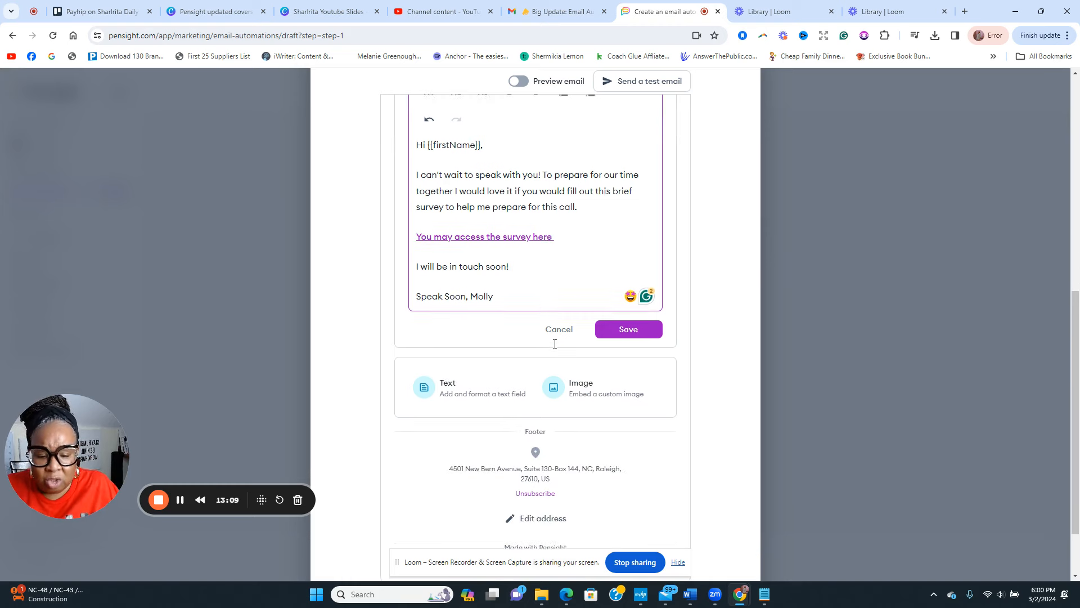
{"action": "scroll", "coordinate": [552, 343], "scroll_direction": "up", "scroll_amount": 2}
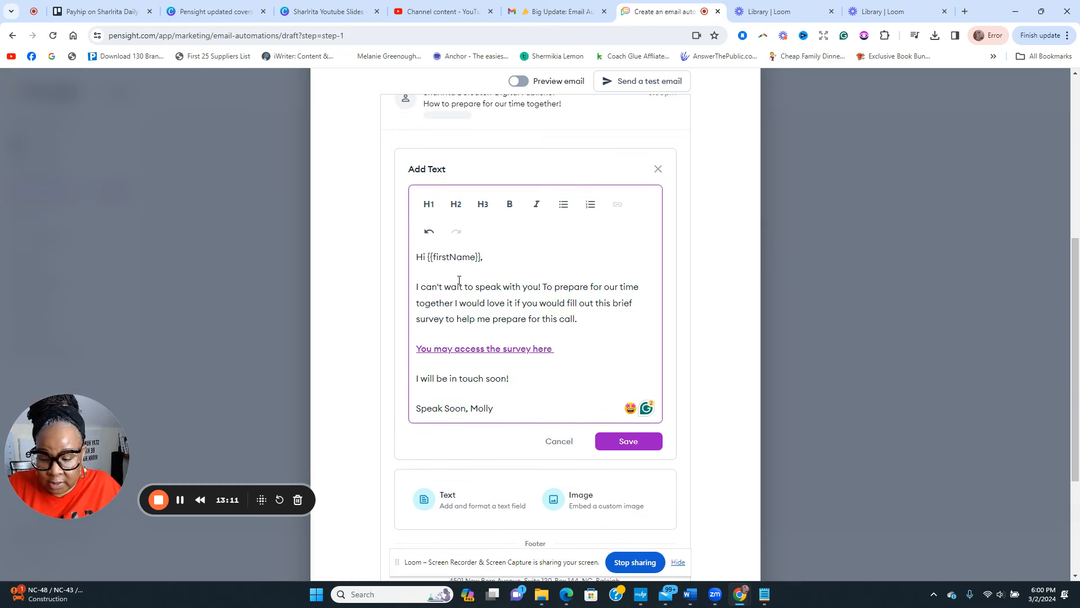
{"action": "left_click", "coordinate": [482, 292]}
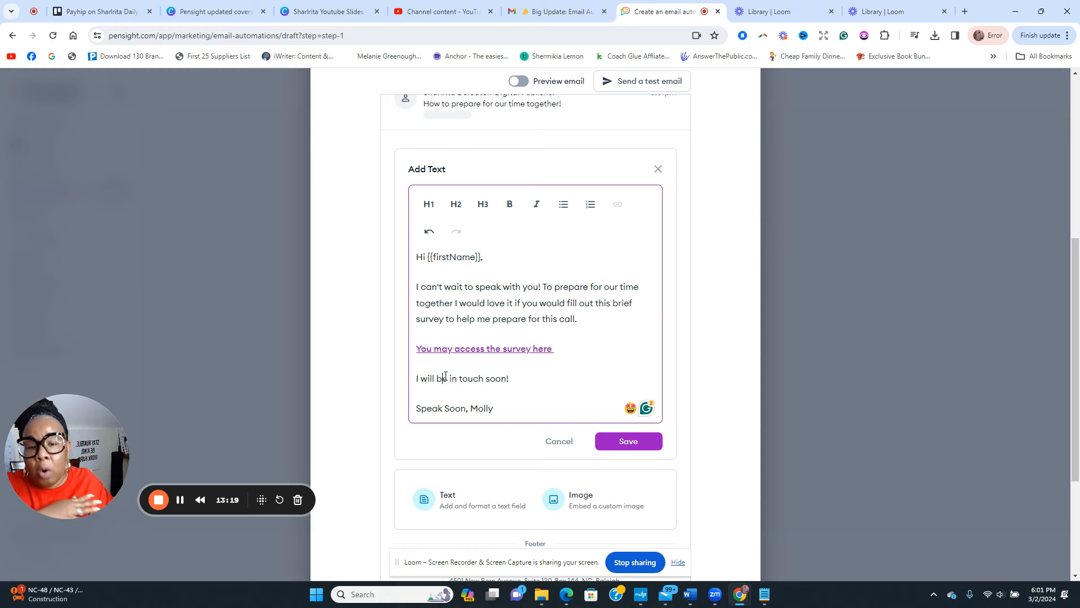
{"action": "left_click", "coordinate": [444, 377]}
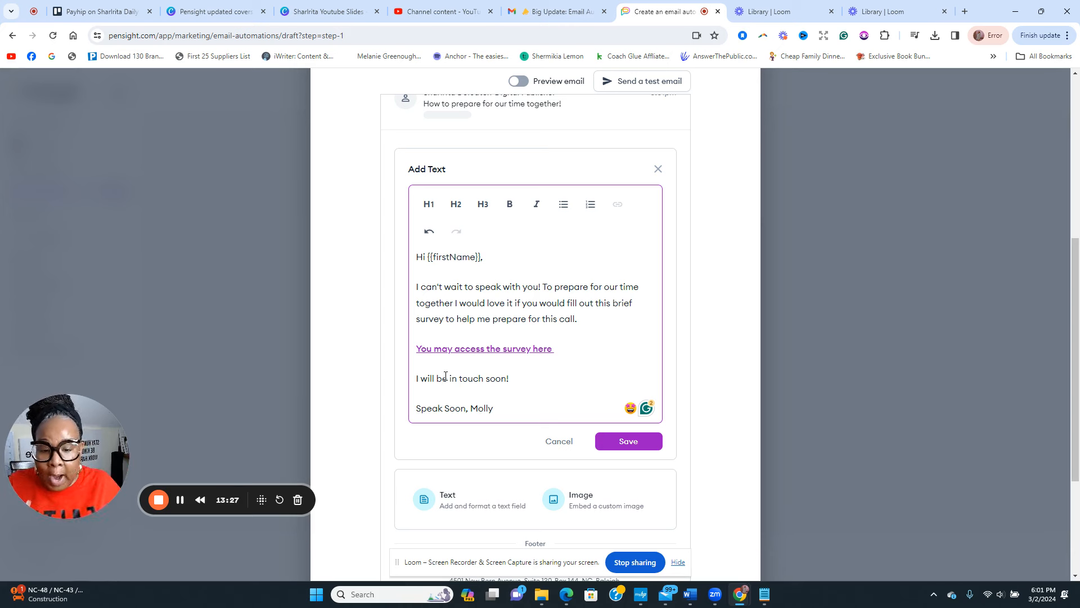
{"action": "left_click", "coordinate": [508, 378]}
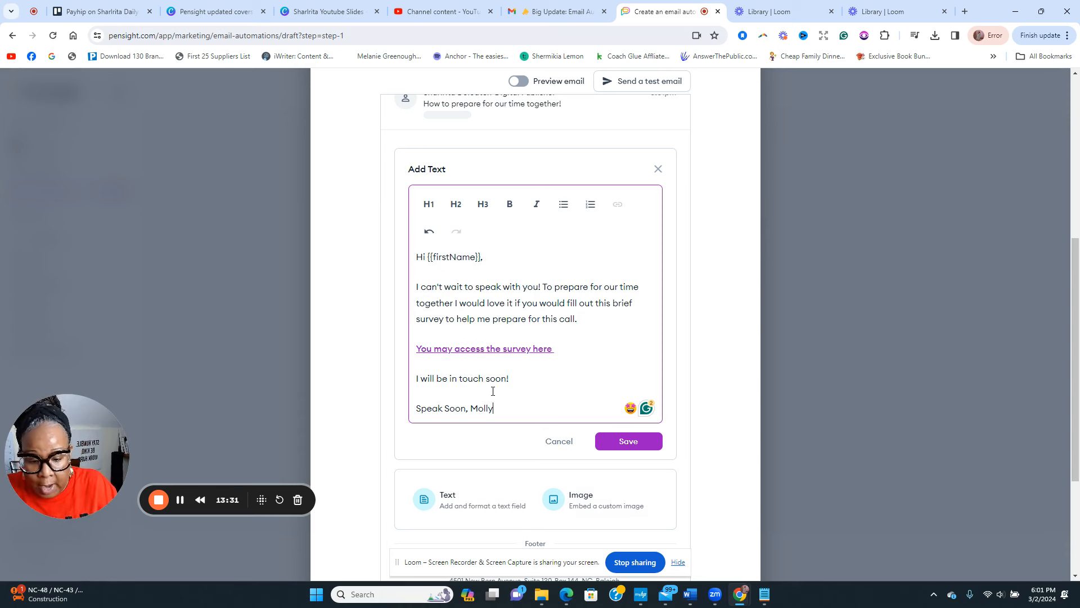
Replace the template name in the sign-off with the sender's first name on its own line, and save the text block and email.
{"action": "key", "text": "BackSpace"}
{"action": "key", "text": "BackSpace"}
{"action": "key", "text": "BackSpace"}
{"action": "key", "text": "BackSpace"}
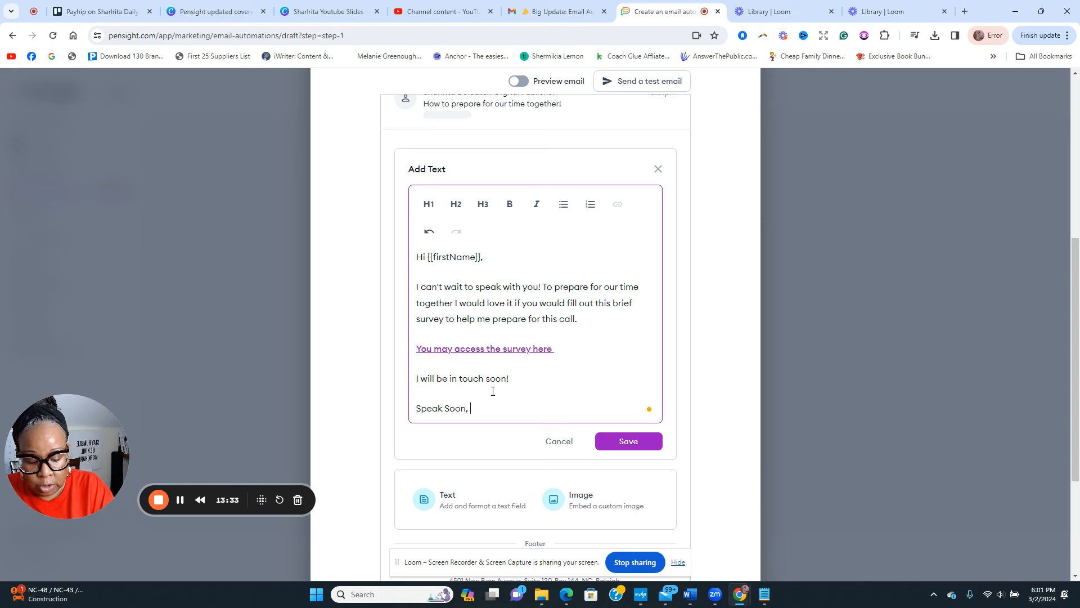
{"action": "key", "text": "Return"}
{"action": "type", "text": "Sharlrita"}
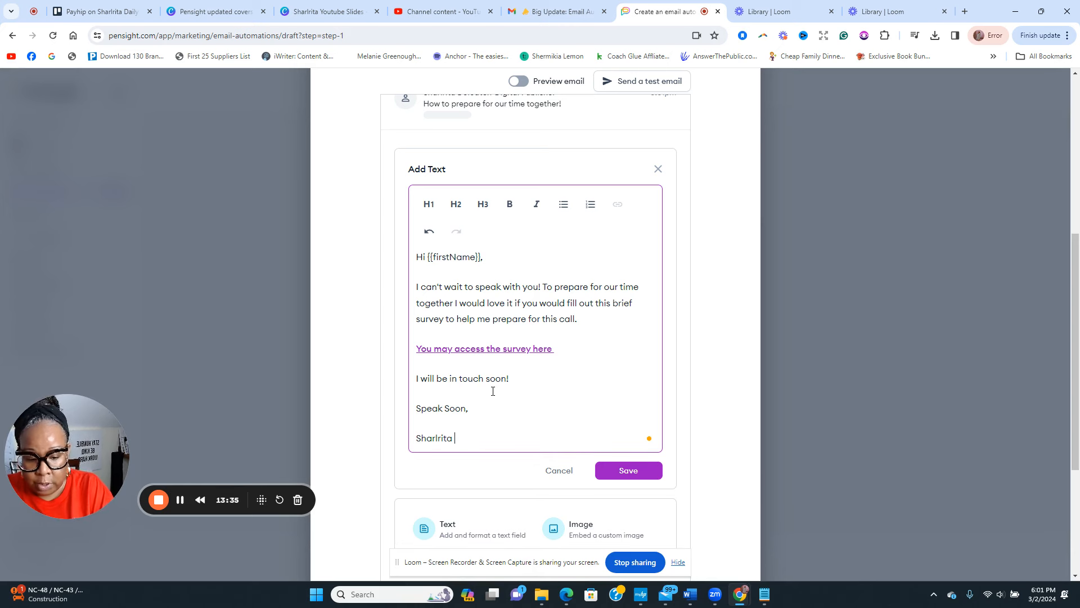
{"action": "left_click", "coordinate": [629, 470]}
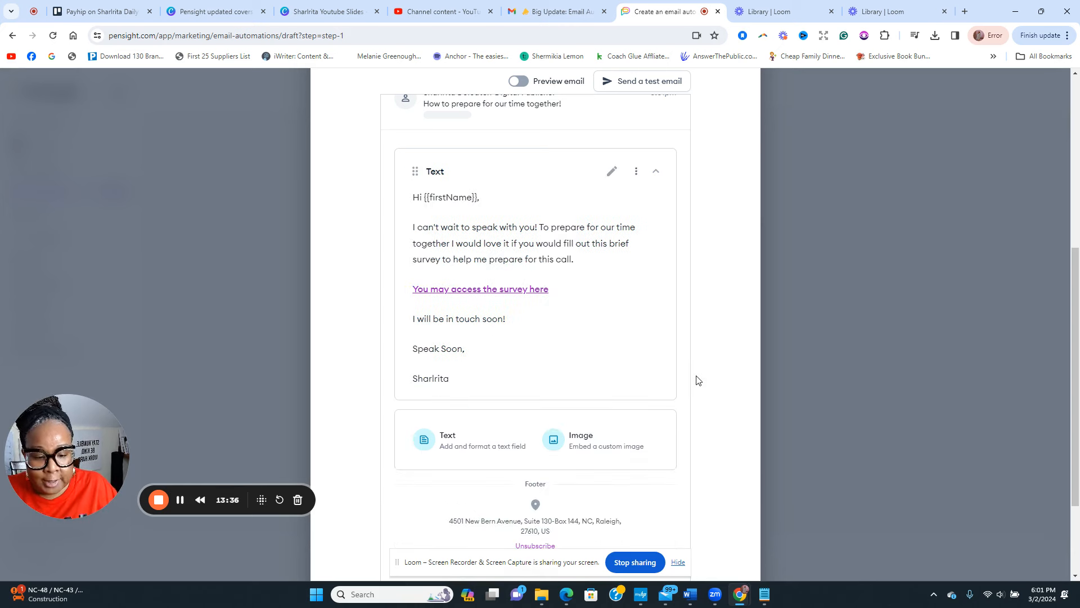
{"action": "scroll", "coordinate": [695, 380], "scroll_direction": "down", "scroll_amount": 3}
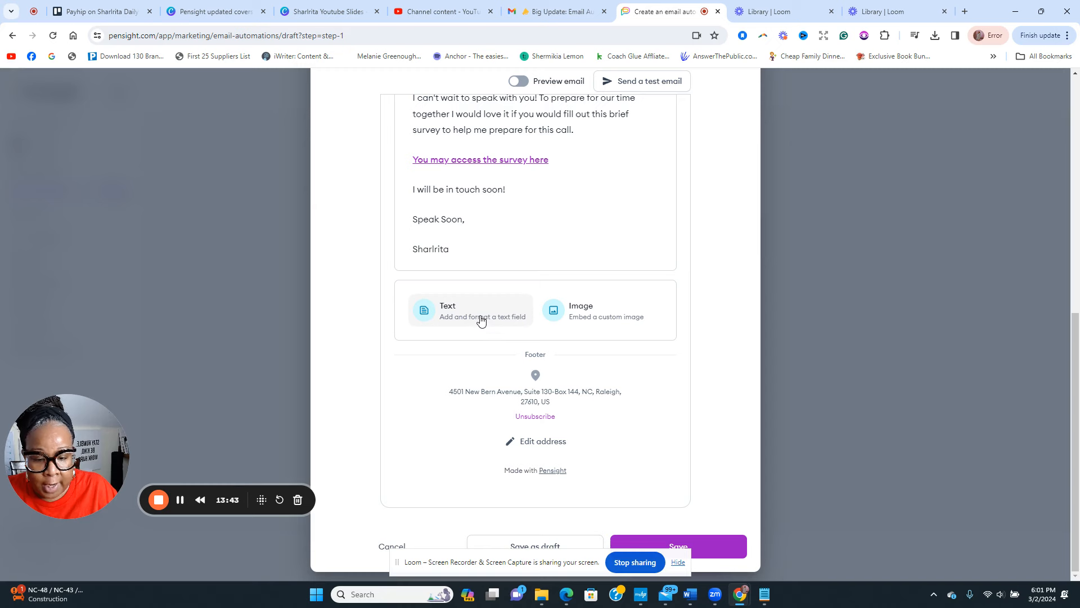
{"action": "left_click", "coordinate": [702, 548]}
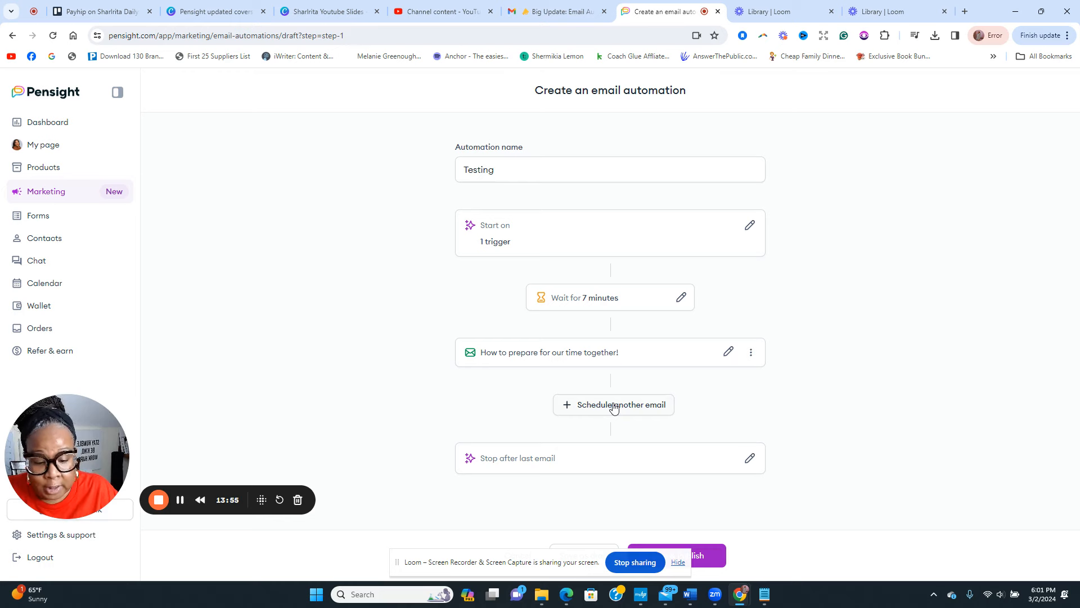
Look at the automation's stop trigger settings and close them without adding a trigger.
{"action": "left_click", "coordinate": [749, 457]}
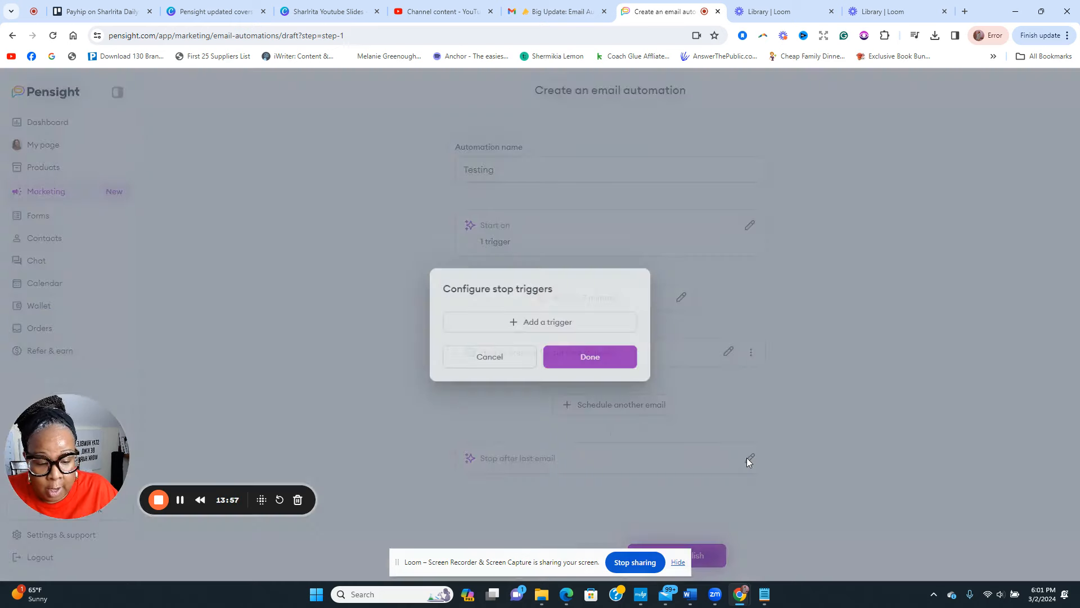
{"action": "left_click", "coordinate": [488, 364]}
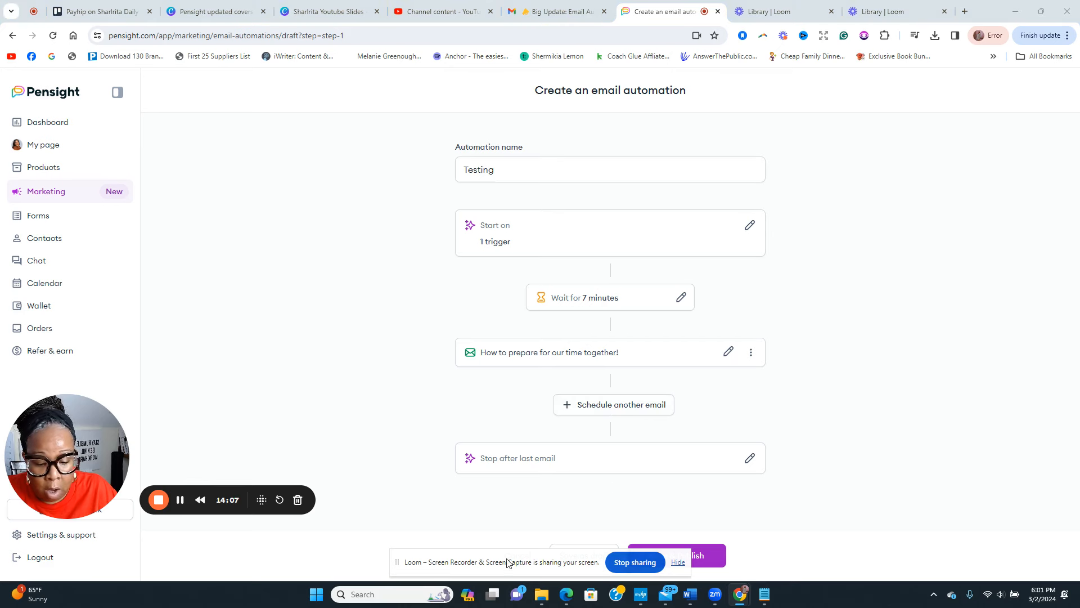
Schedule another email after "How to prepare for our time together!" and close its blank template editor.
{"action": "left_click_drag", "start_coordinate": [506, 561], "coordinate": [222, 567]}
{"action": "left_click", "coordinate": [630, 410]}
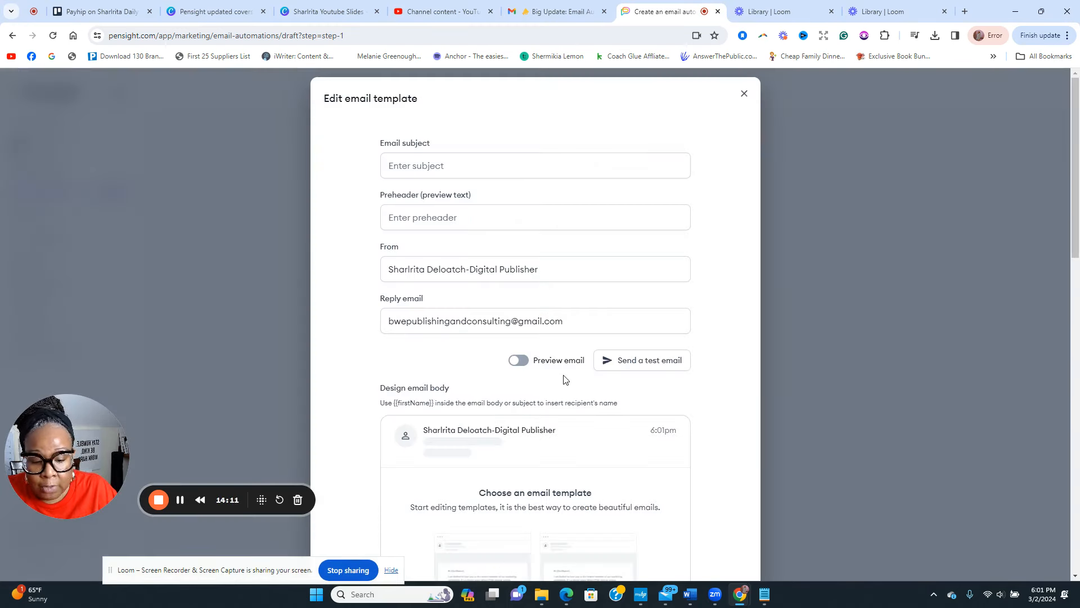
{"action": "left_click", "coordinate": [744, 93]}
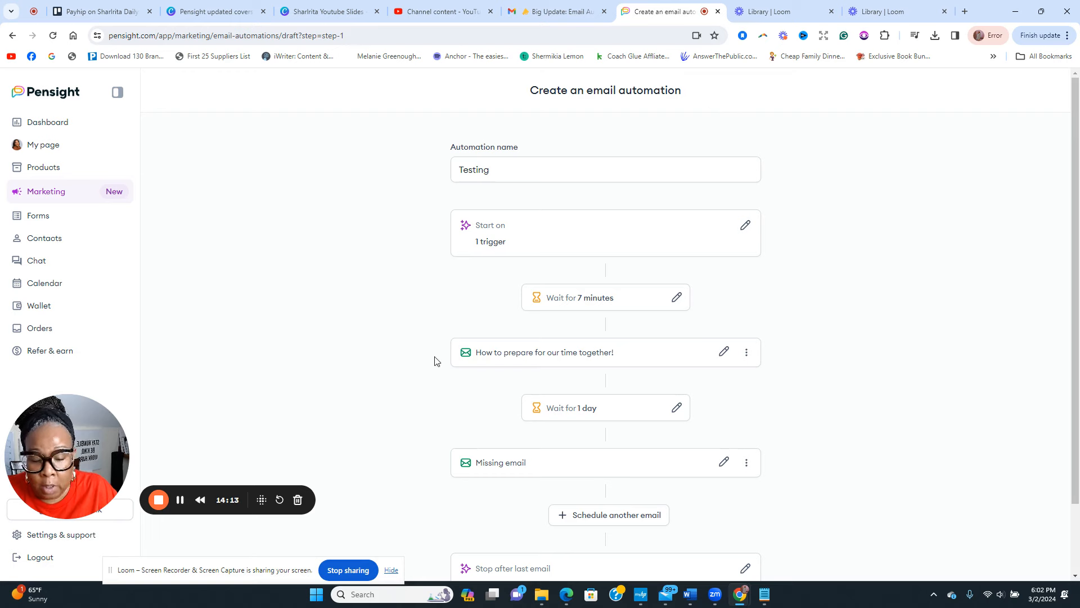
Review the trigger types available for stopping the automation, and leave the settings without adding one.
{"action": "scroll", "coordinate": [480, 364], "scroll_direction": "down", "scroll_amount": 2}
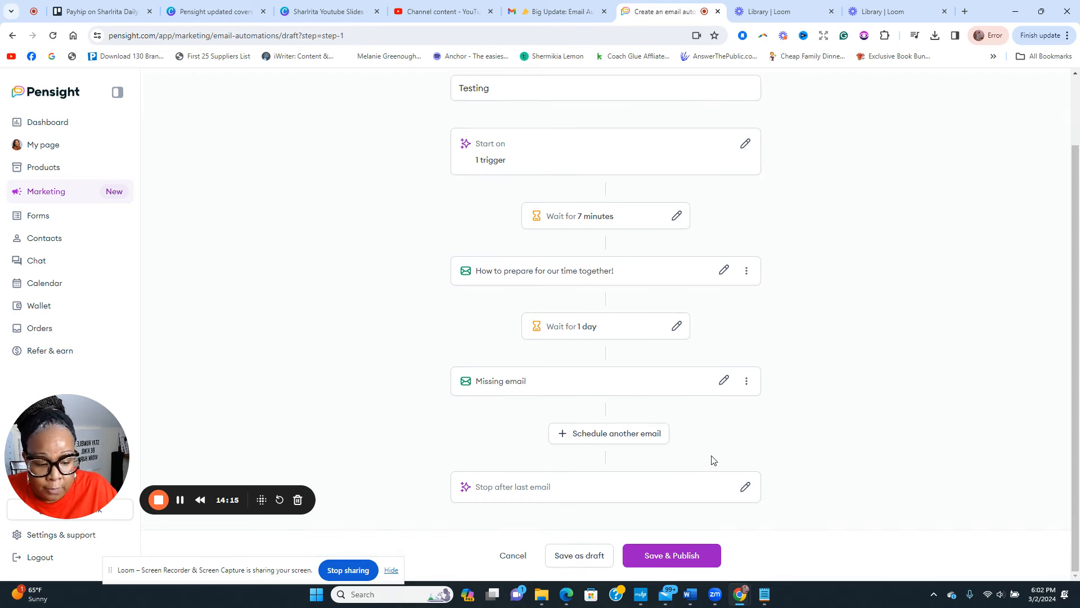
{"action": "left_click", "coordinate": [748, 487]}
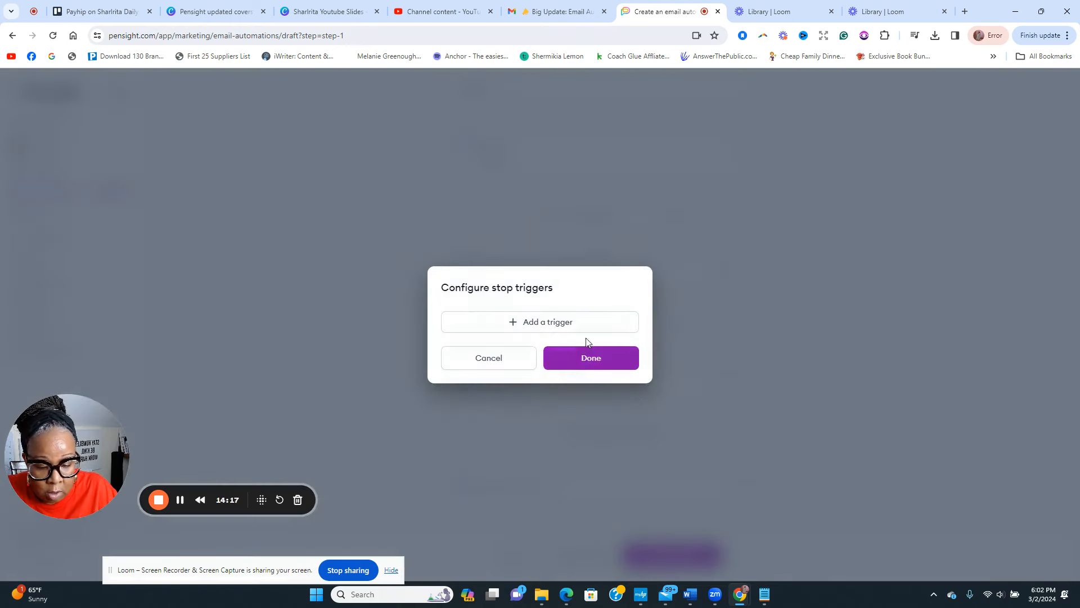
{"action": "left_click", "coordinate": [559, 325]}
{"action": "left_click", "coordinate": [598, 313]}
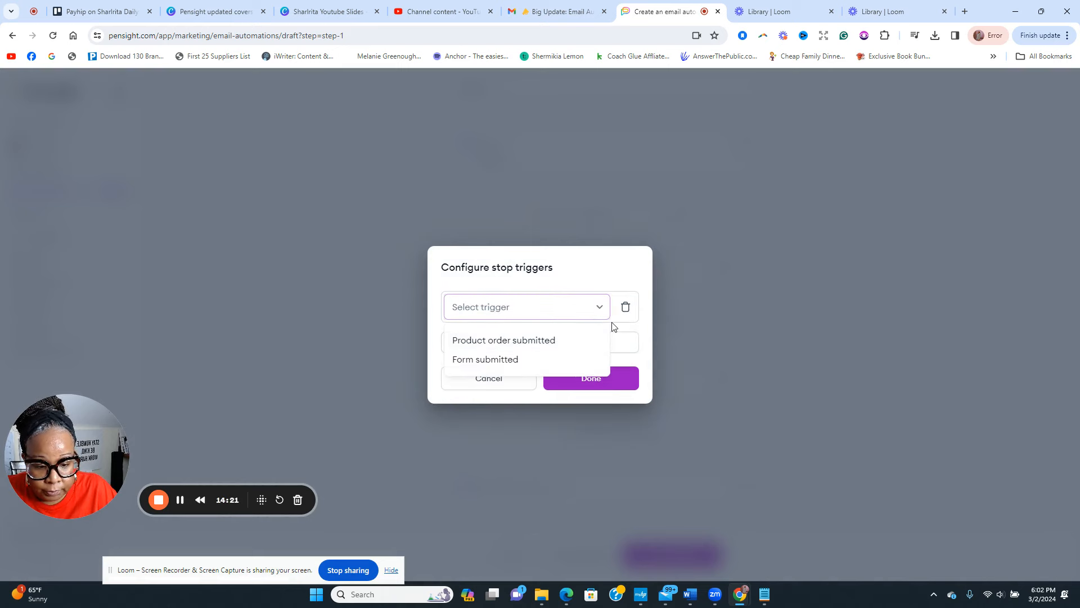
{"action": "left_click", "coordinate": [612, 323]}
{"action": "left_click", "coordinate": [505, 383]}
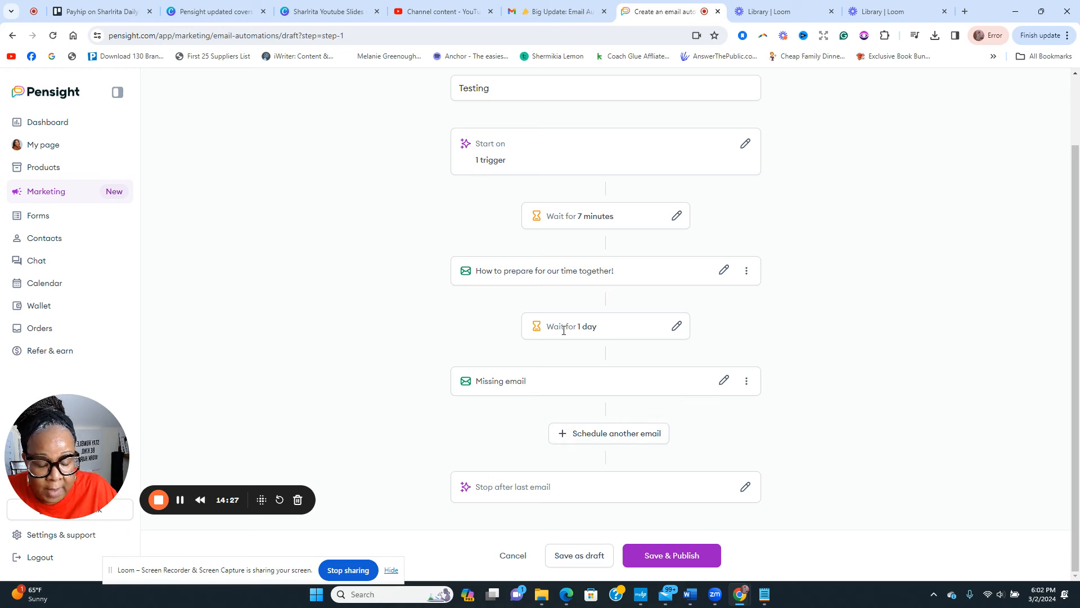
Check the days and hours options for the delay before the second email, and cancel the dialog.
{"action": "left_click", "coordinate": [680, 327]}
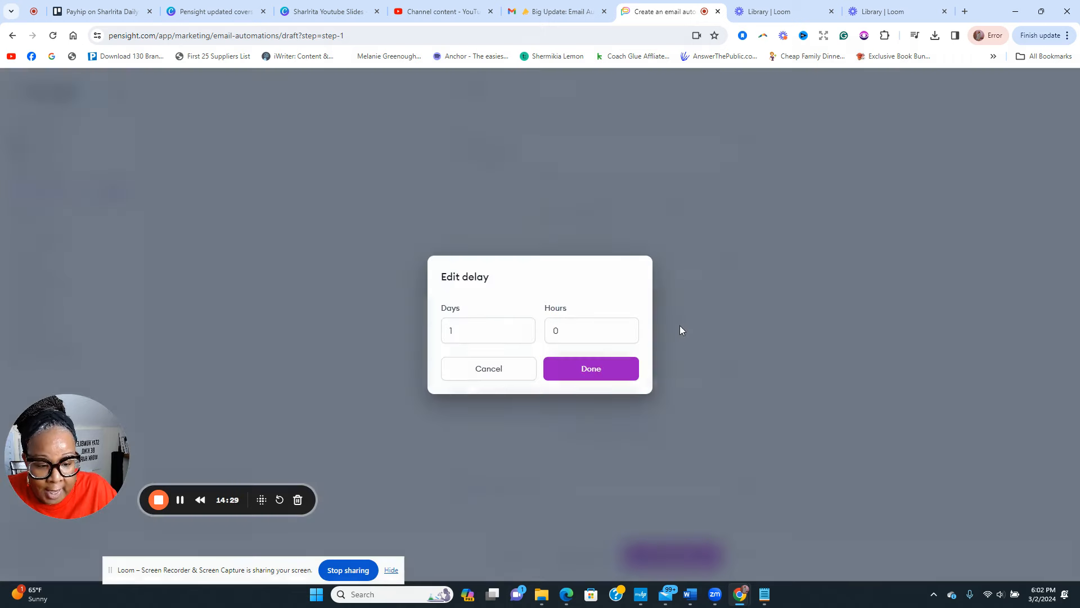
{"action": "left_click", "coordinate": [473, 329]}
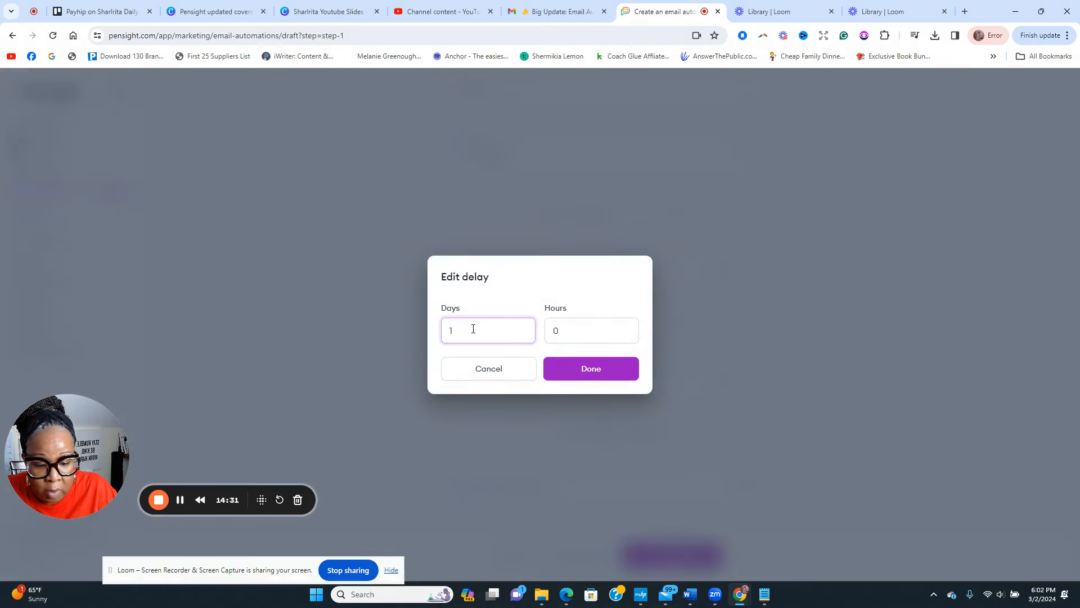
{"action": "left_click", "coordinate": [490, 373]}
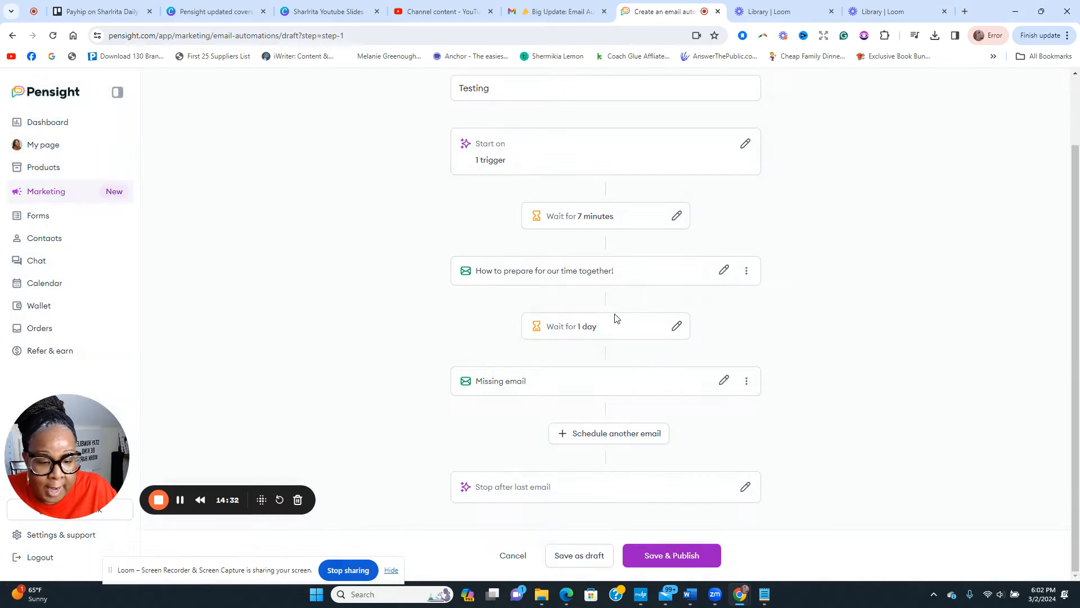
Set the second email's subject to "Get to know me!".
{"action": "left_click", "coordinate": [724, 381]}
{"action": "left_click", "coordinate": [459, 164]}
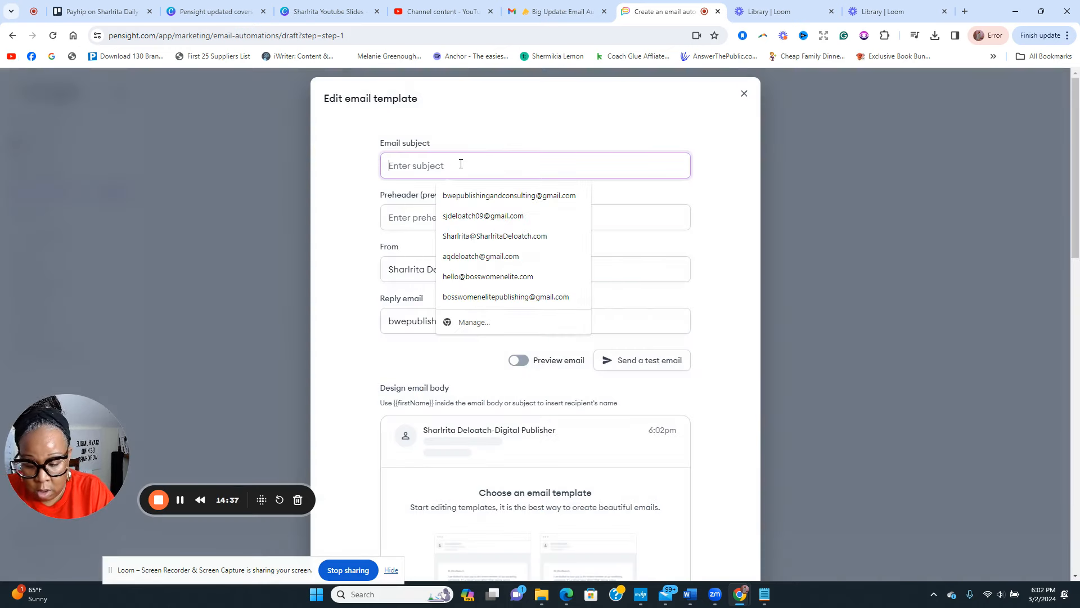
{"action": "type", "text": "Get to k"}
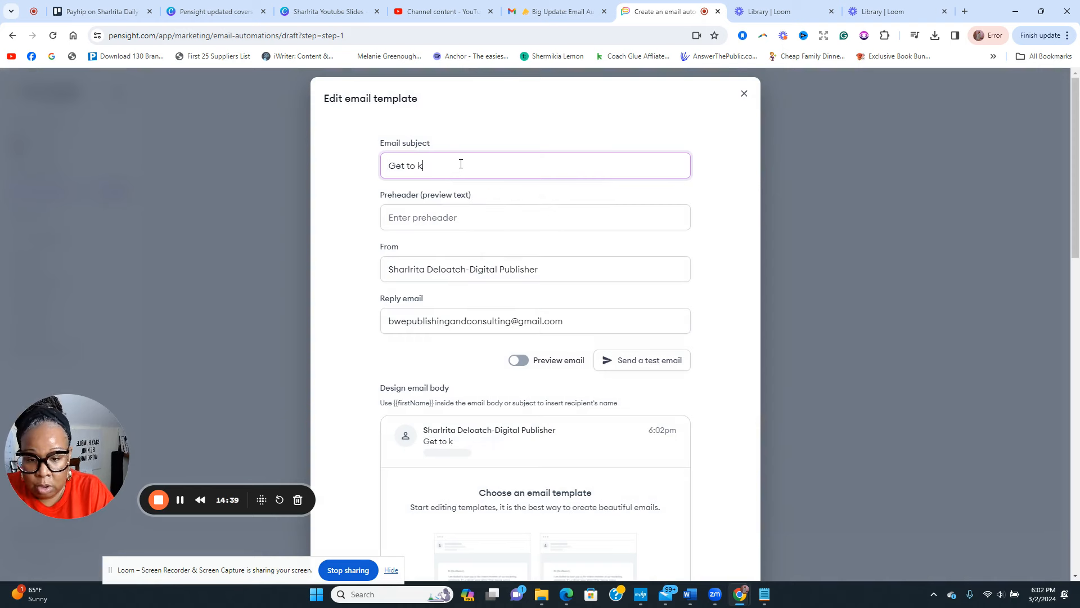
{"action": "type", "text": "now now e"}
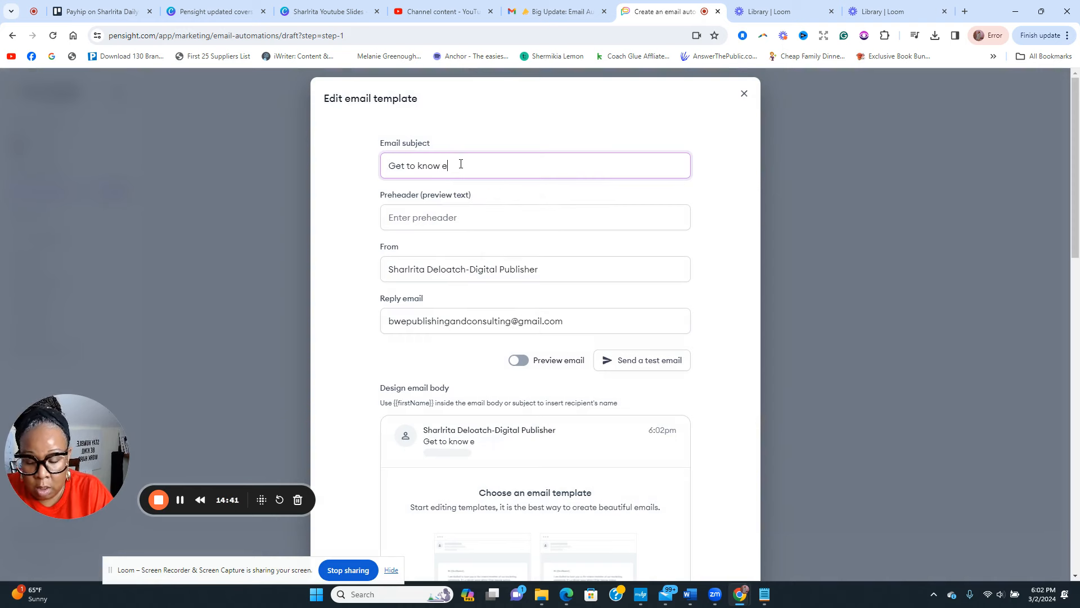
{"action": "key", "text": "BackSpace"}
{"action": "type", "text": "me!"}
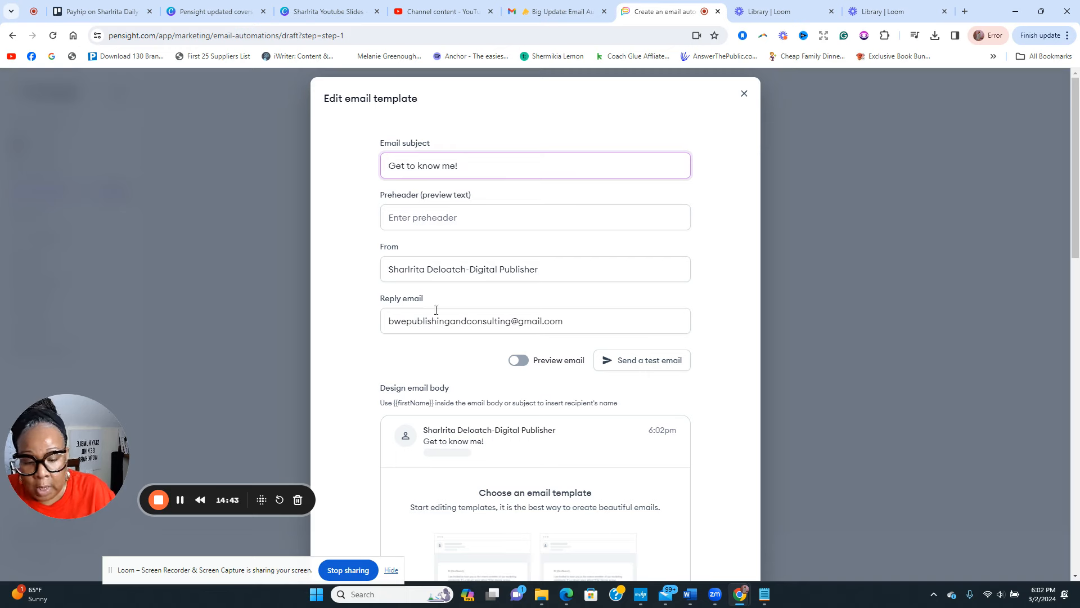
Apply the plain text "Simple email" template to the second email and save it.
{"action": "scroll", "coordinate": [460, 356], "scroll_direction": "down", "scroll_amount": 4}
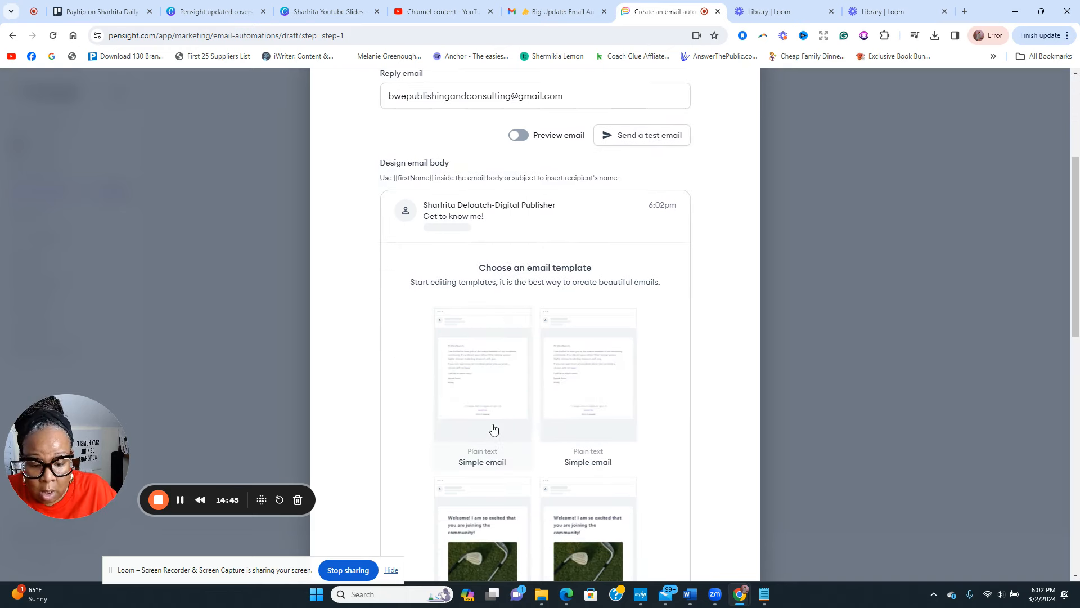
{"action": "left_click", "coordinate": [494, 429]}
{"action": "left_click", "coordinate": [388, 187]}
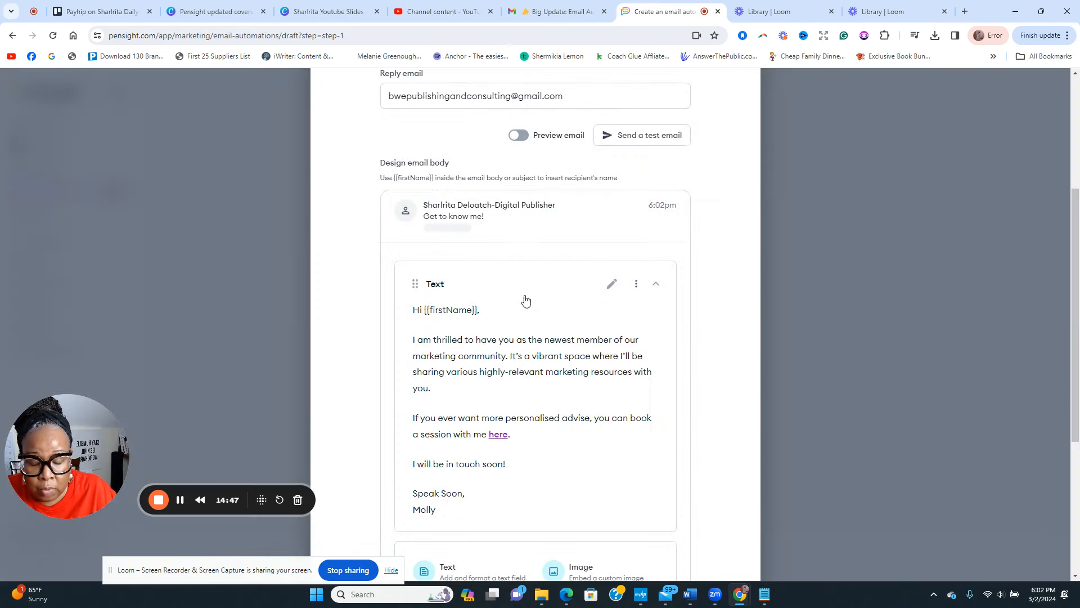
{"action": "scroll", "coordinate": [535, 315], "scroll_direction": "down", "scroll_amount": 5}
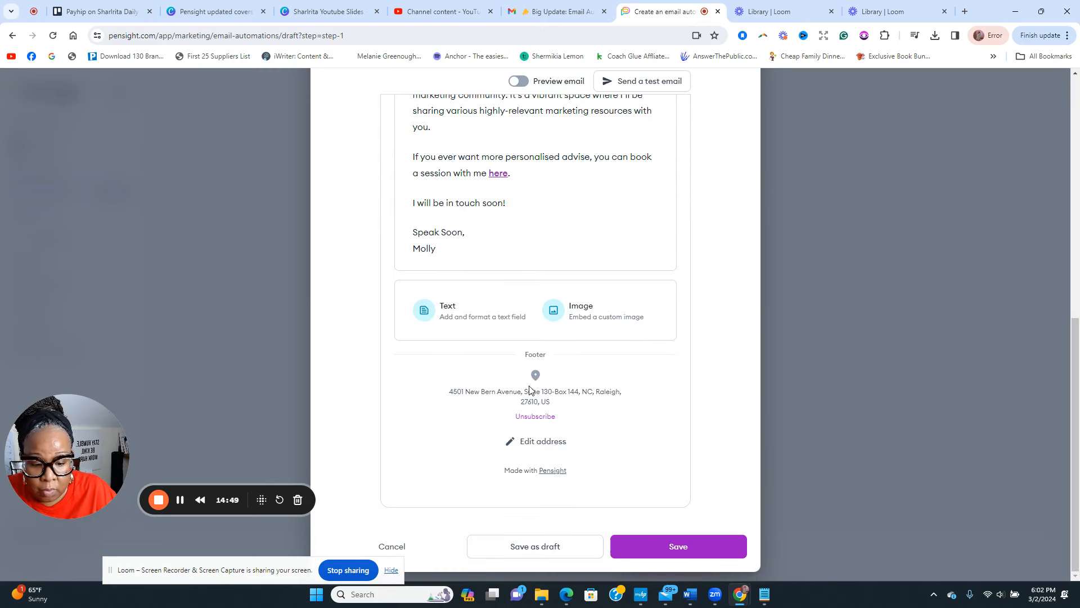
{"action": "left_click", "coordinate": [682, 548]}
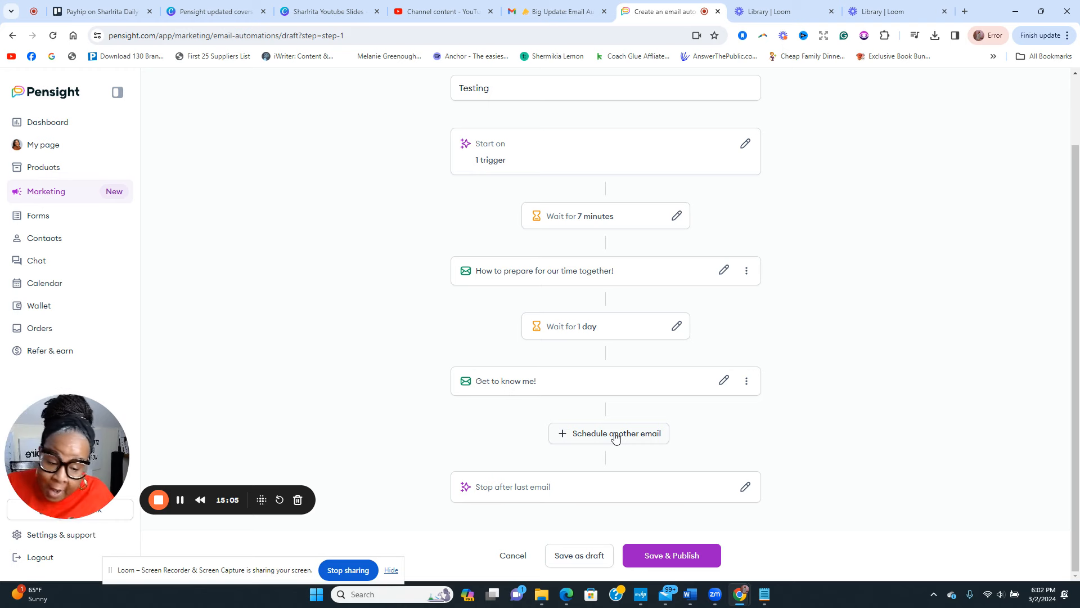
Try to publish and finalize the "Testing" automation, and back out of the confirmation.
{"action": "scroll", "coordinate": [583, 320], "scroll_direction": "up", "scroll_amount": 2}
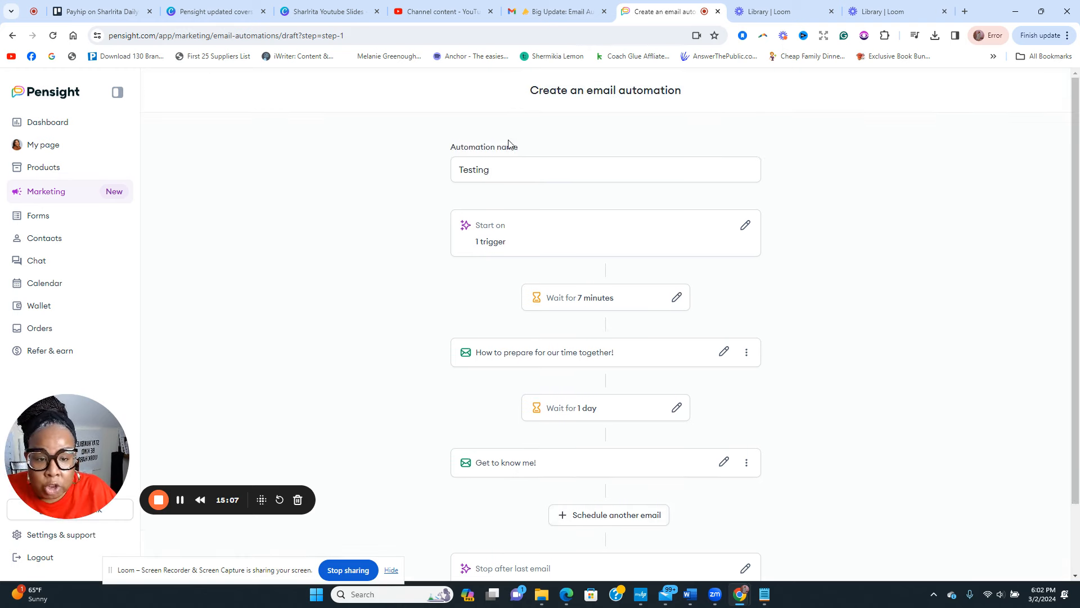
{"action": "scroll", "coordinate": [680, 449], "scroll_direction": "down", "scroll_amount": 2}
{"action": "left_click", "coordinate": [680, 554]}
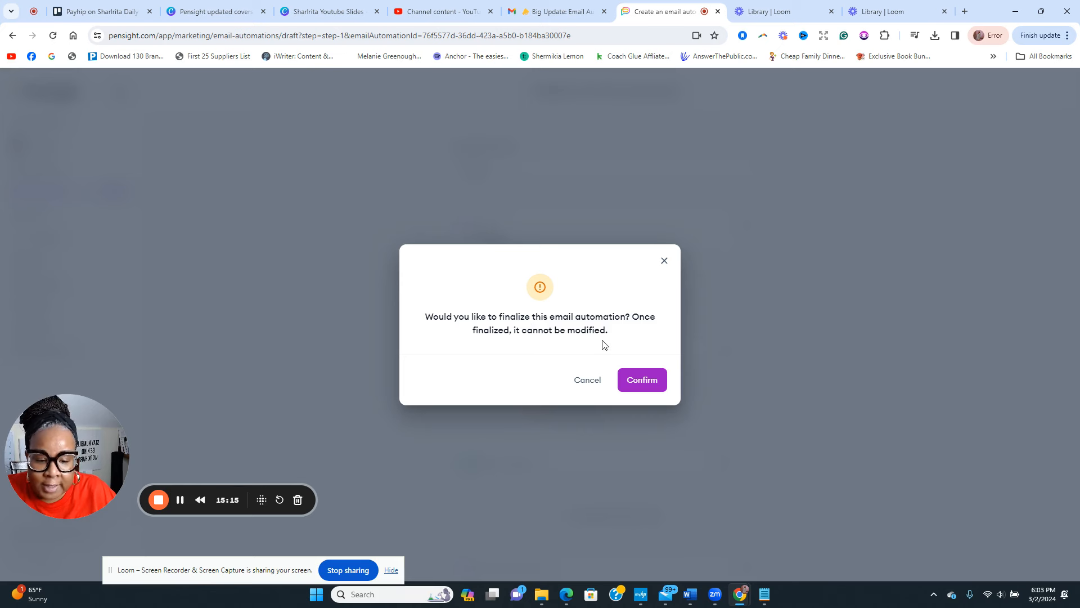
{"action": "left_click", "coordinate": [646, 386]}
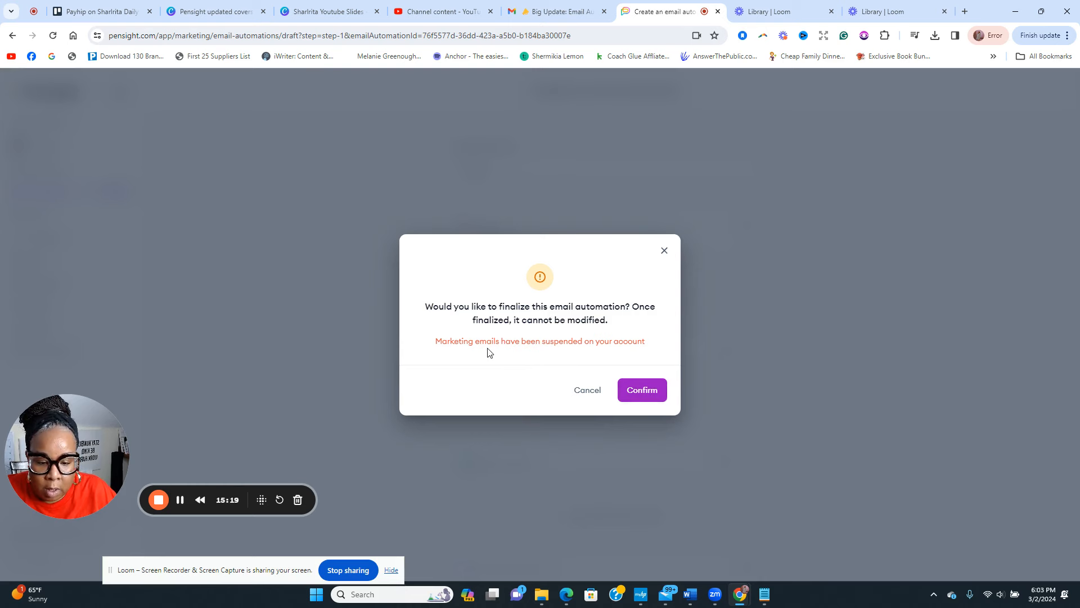
{"action": "left_click", "coordinate": [636, 395]}
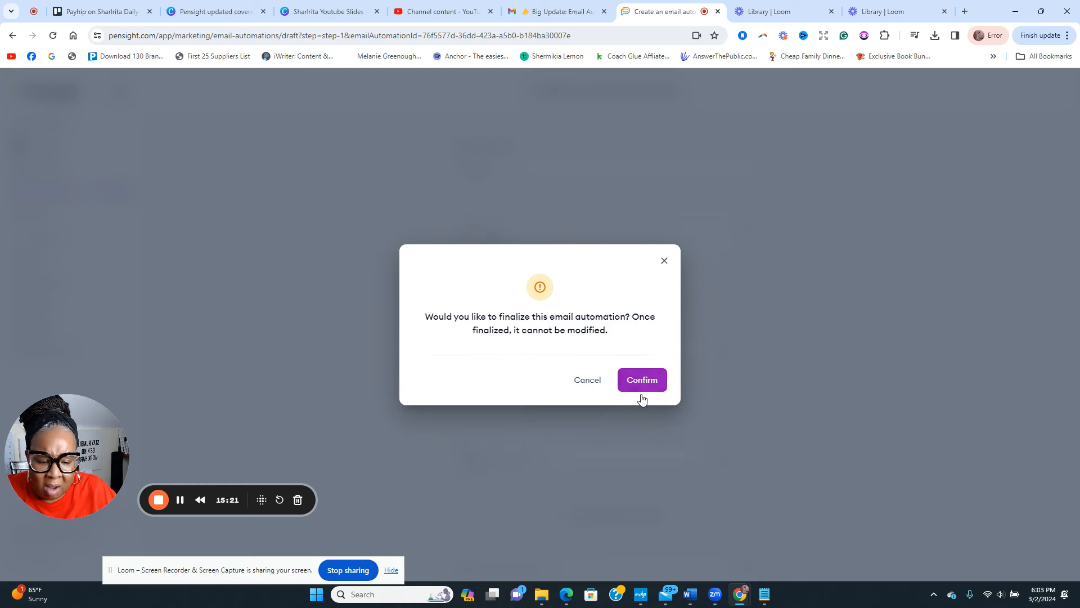
{"action": "left_click", "coordinate": [587, 390]}
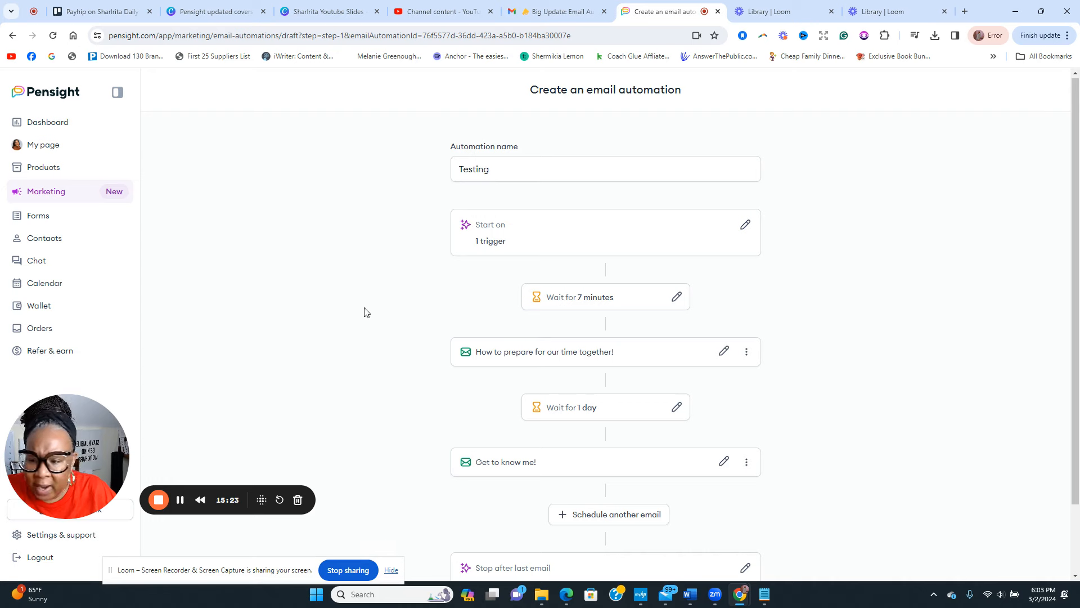
Save the "Testing" automation as a draft.
{"action": "scroll", "coordinate": [366, 315], "scroll_direction": "down", "scroll_amount": 2}
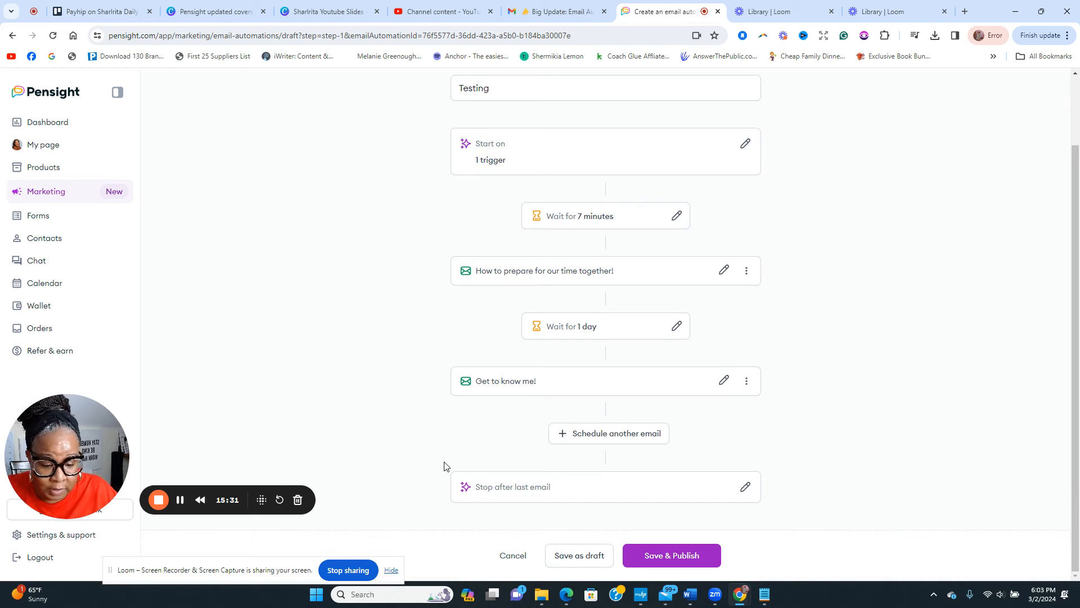
{"action": "scroll", "coordinate": [433, 408], "scroll_direction": "up", "scroll_amount": 2}
{"action": "scroll", "coordinate": [419, 214], "scroll_direction": "down", "scroll_amount": 2}
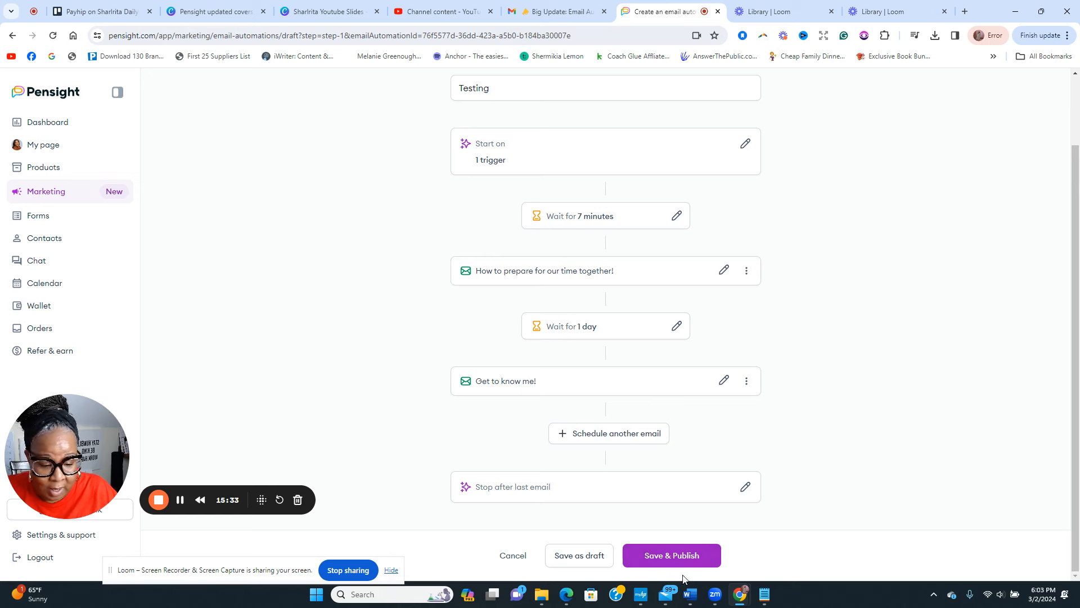
{"action": "left_click", "coordinate": [585, 559]}
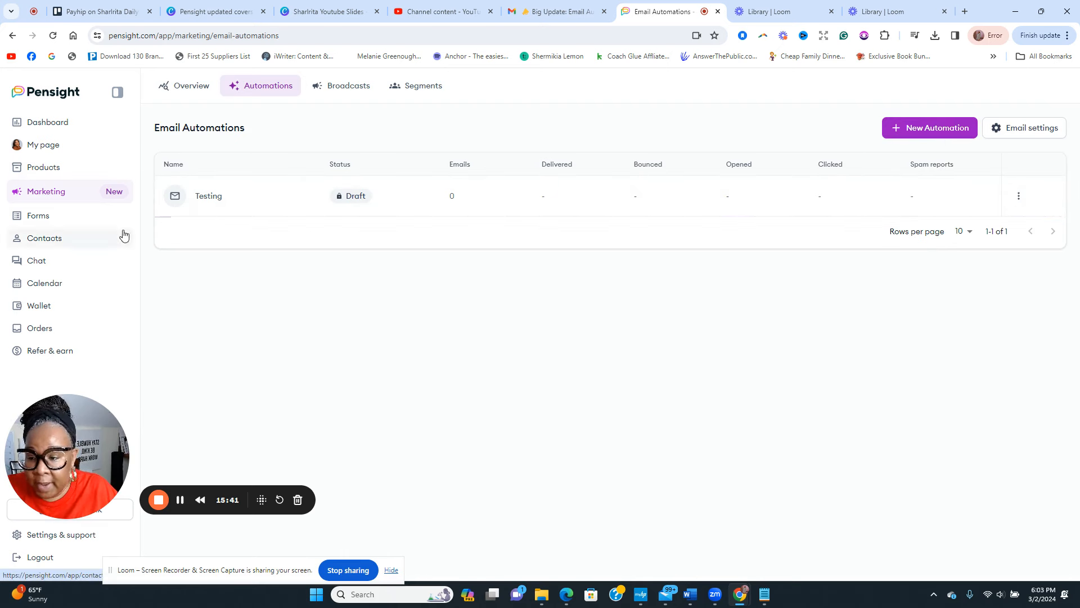
Return to the email marketing overview and start creating a new email broadcast.
{"action": "left_click", "coordinate": [58, 197]}
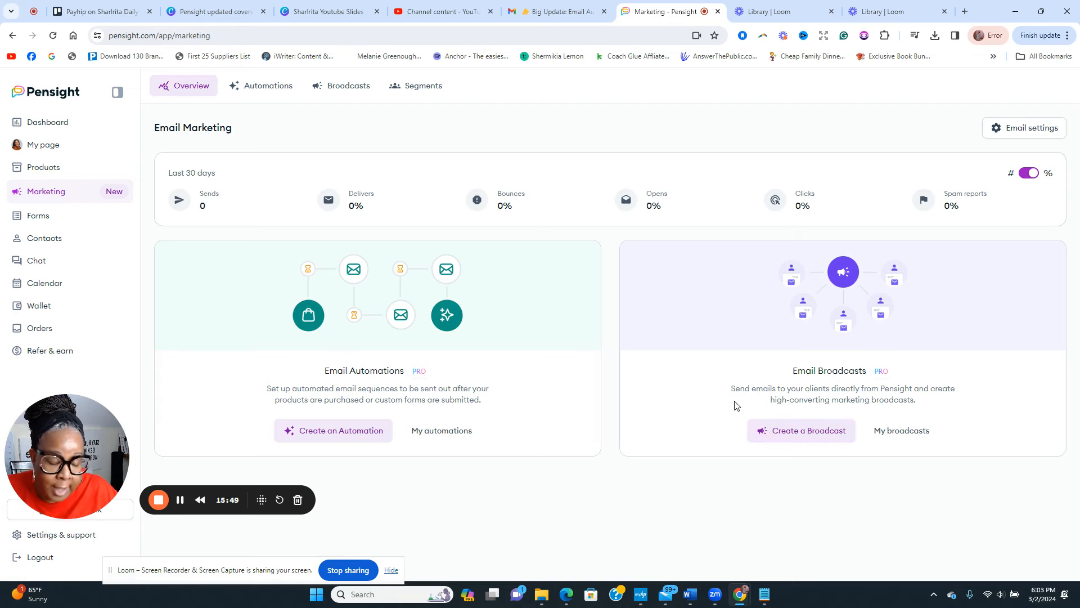
{"action": "left_click", "coordinate": [823, 438]}
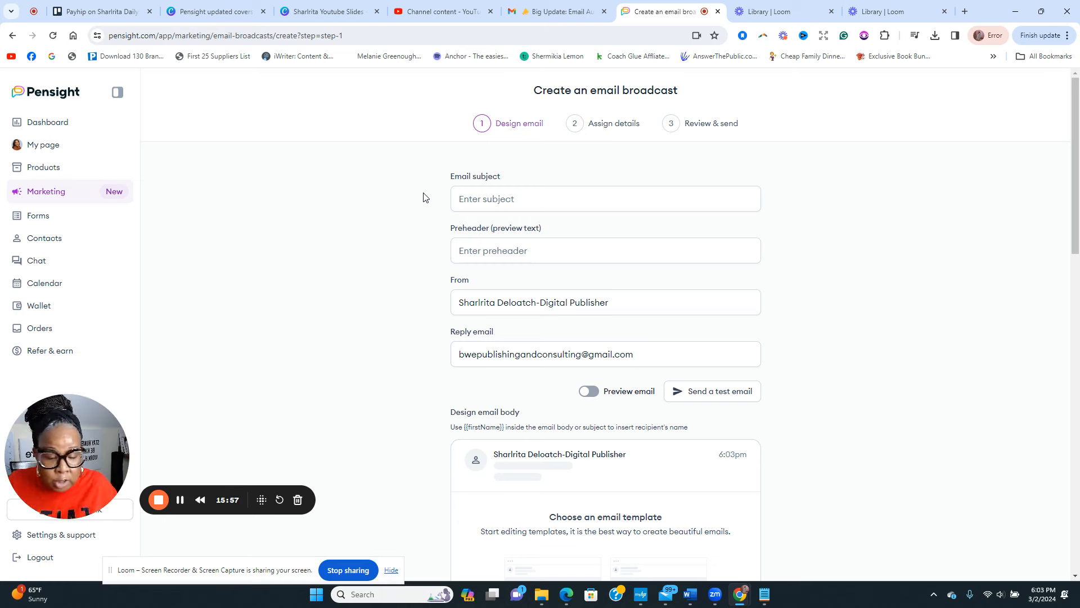
{"action": "scroll", "coordinate": [423, 197], "scroll_direction": "down", "scroll_amount": 2}
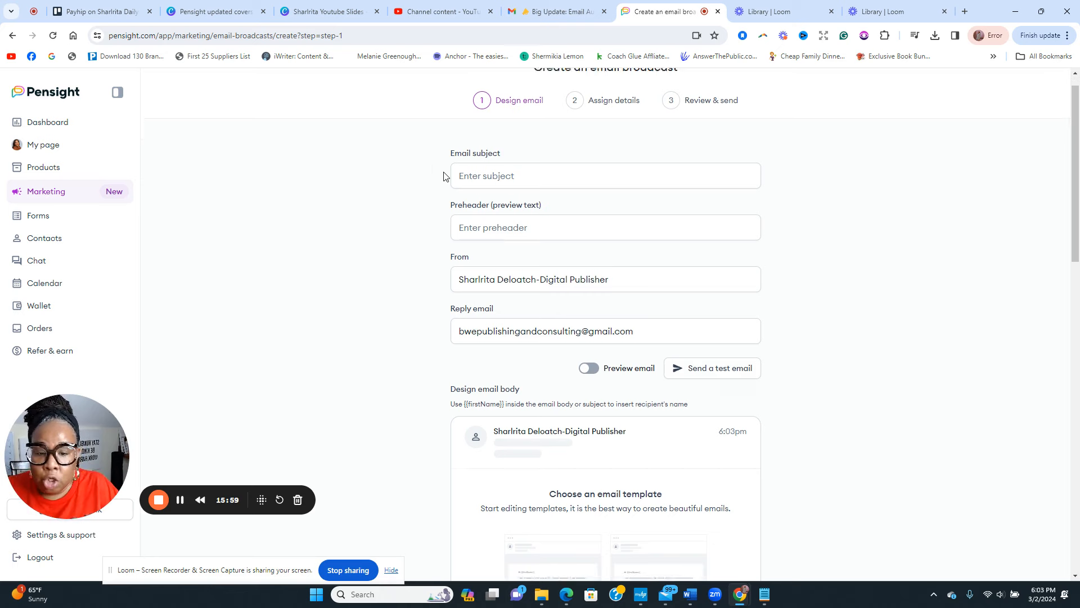
Set the broadcast's email subject to "Testing" and its preheader to "Open up!".
{"action": "left_click", "coordinate": [476, 94]}
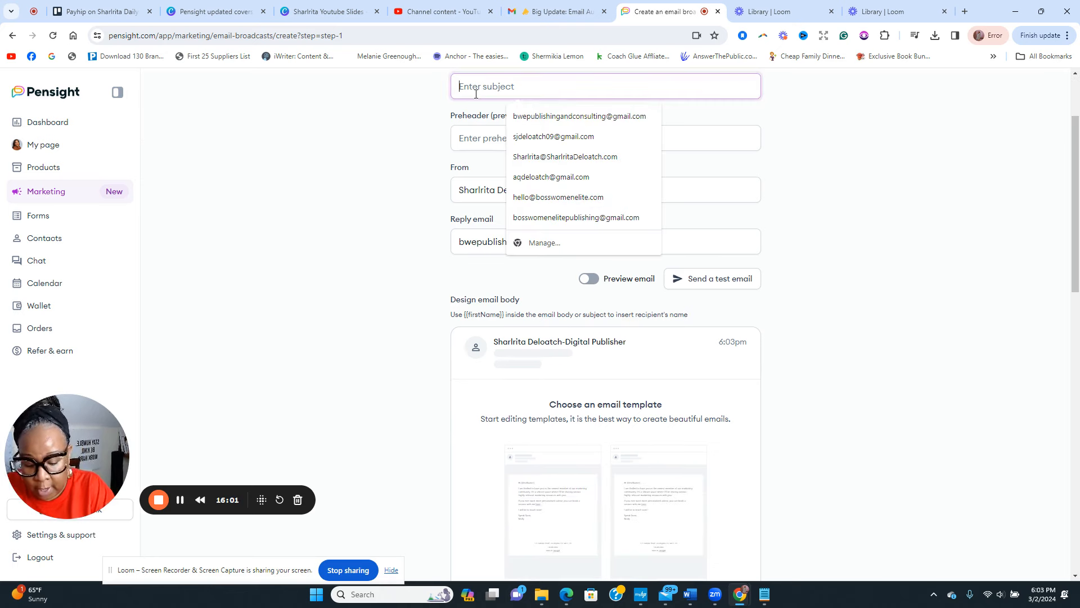
{"action": "type", "text": "Hye"}
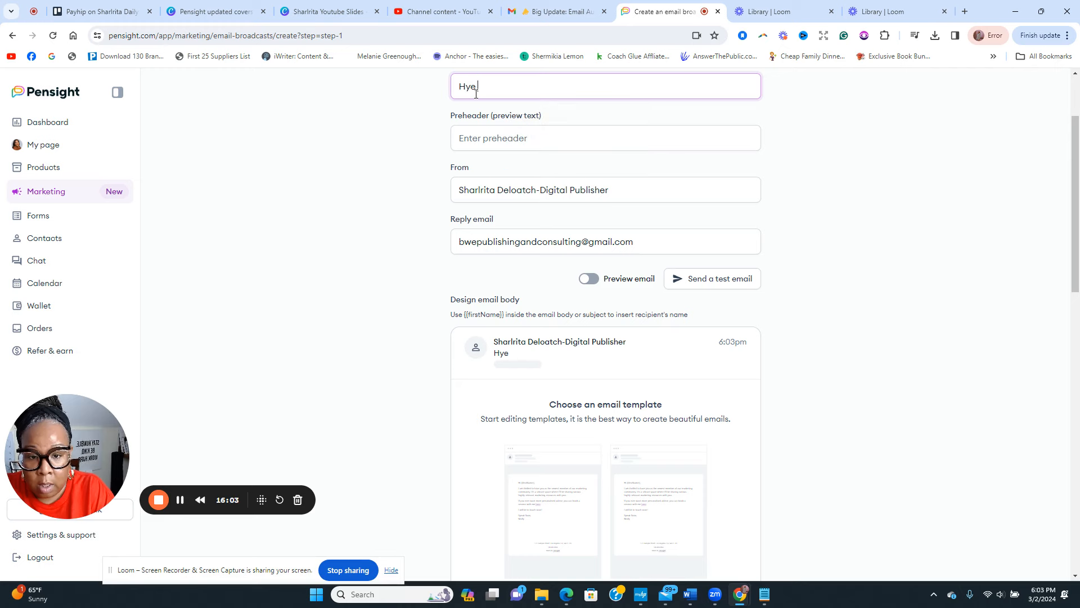
{"action": "key", "text": "BackSpace"}
{"action": "key", "text": "BackSpace"}
{"action": "key", "text": "BackSpace"}
{"action": "type", "text": "Testing"}
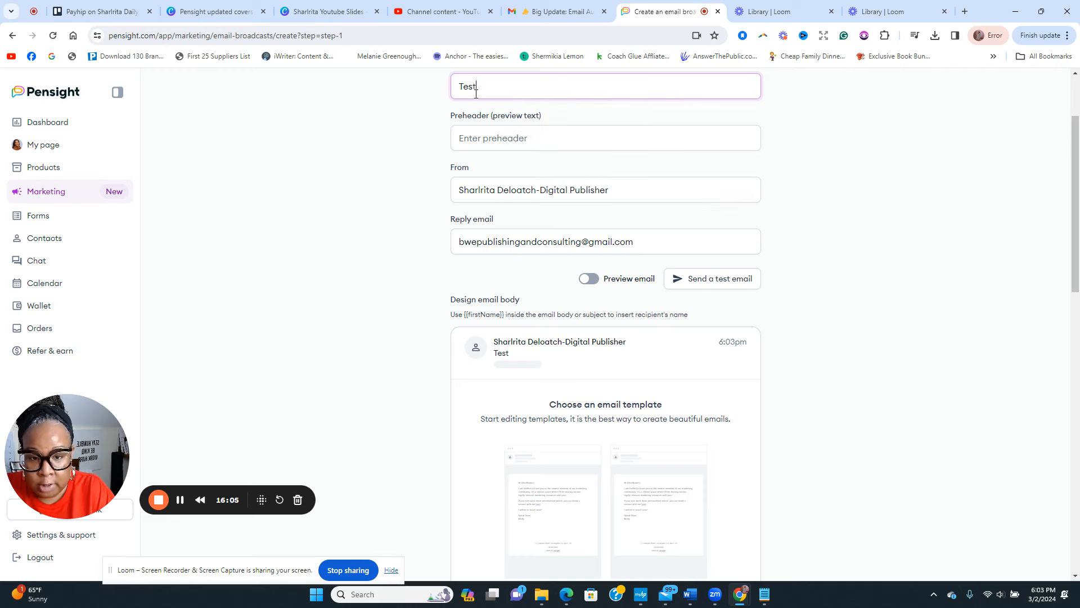
{"action": "left_click", "coordinate": [508, 146]}
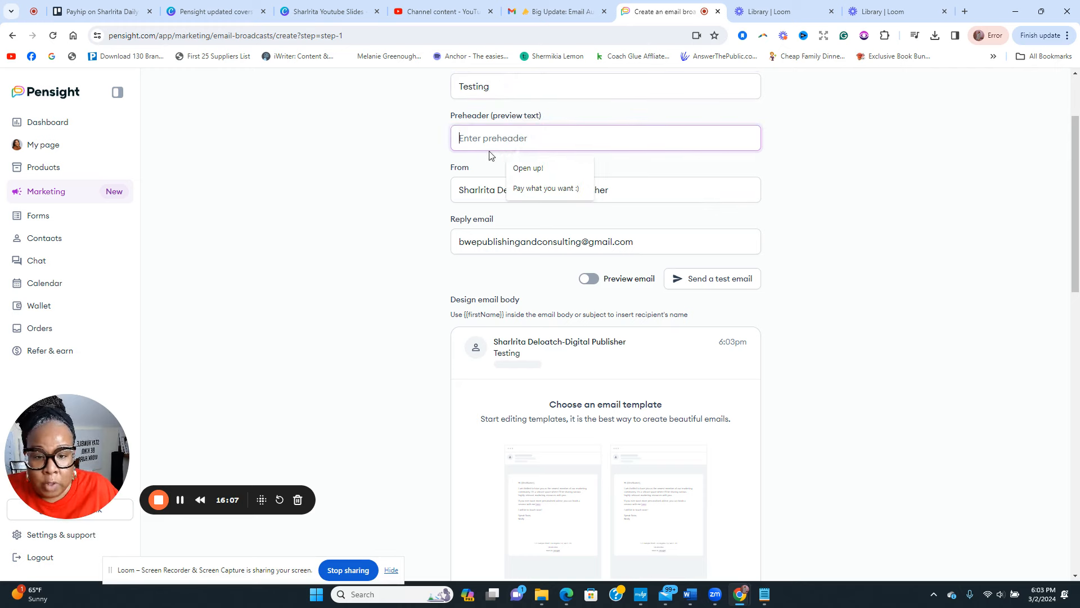
{"action": "left_click", "coordinate": [540, 165]}
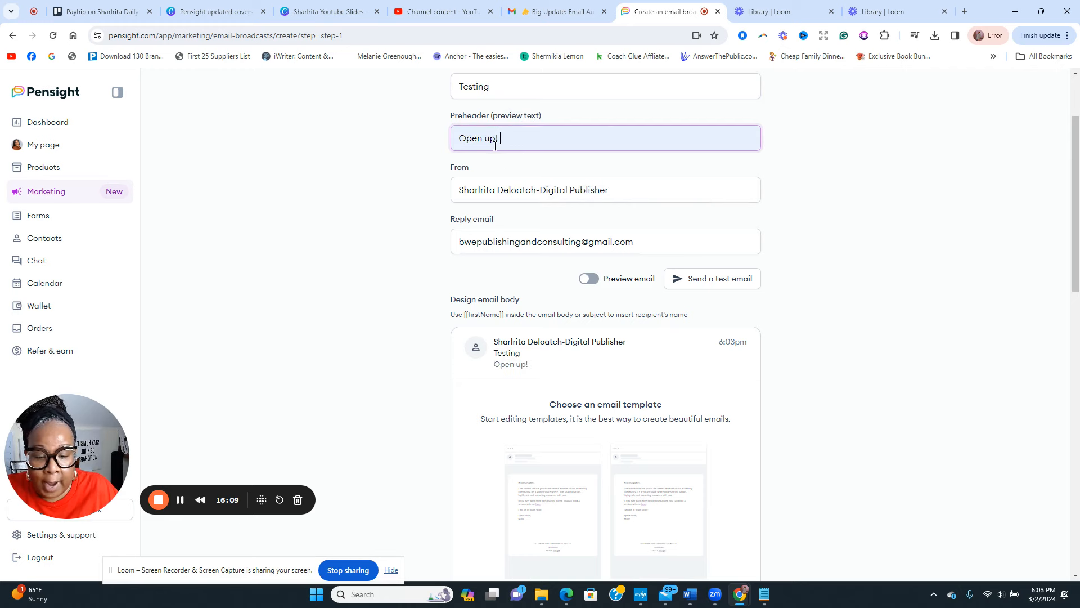
Apply the plain text "Simple email" template to the broadcast body and continue to assigning its details.
{"action": "scroll", "coordinate": [521, 224], "scroll_direction": "down", "scroll_amount": 3}
{"action": "scroll", "coordinate": [529, 232], "scroll_direction": "down", "scroll_amount": 1}
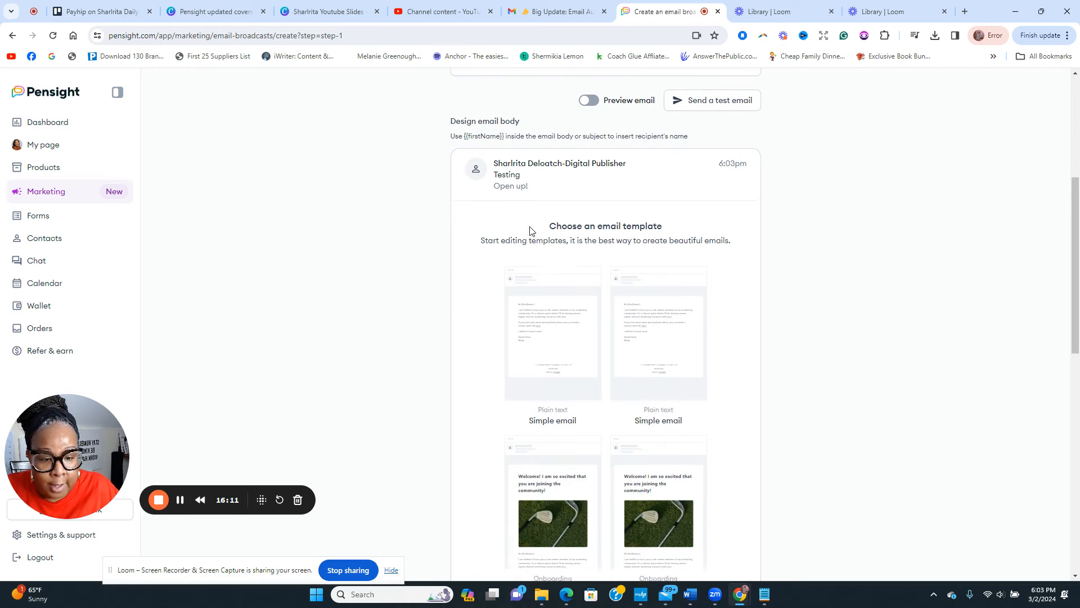
{"action": "left_click", "coordinate": [552, 312]}
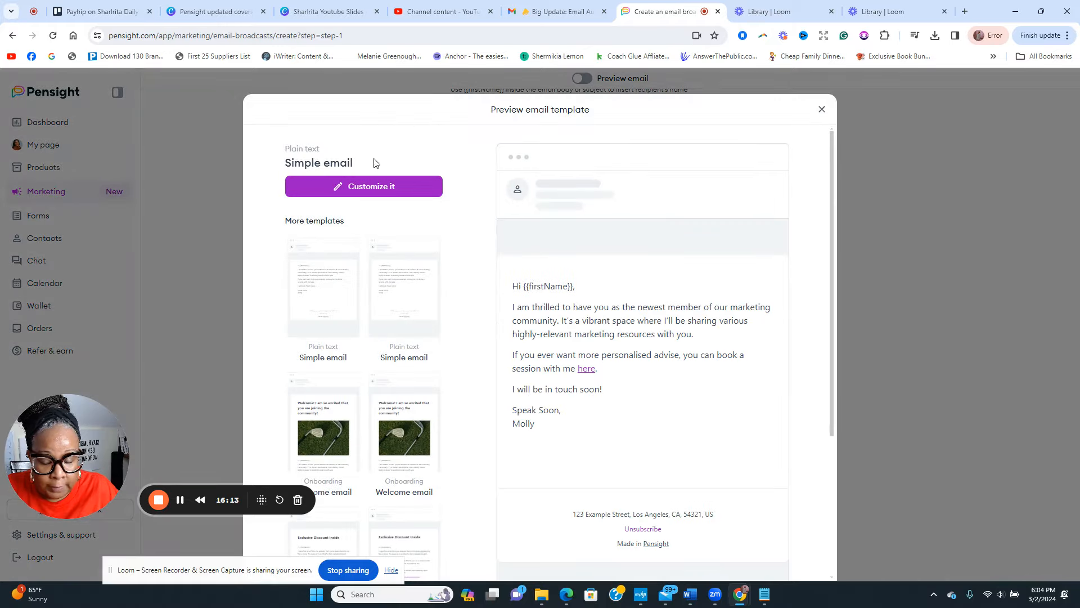
{"action": "scroll", "coordinate": [653, 408], "scroll_direction": "down", "scroll_amount": 3}
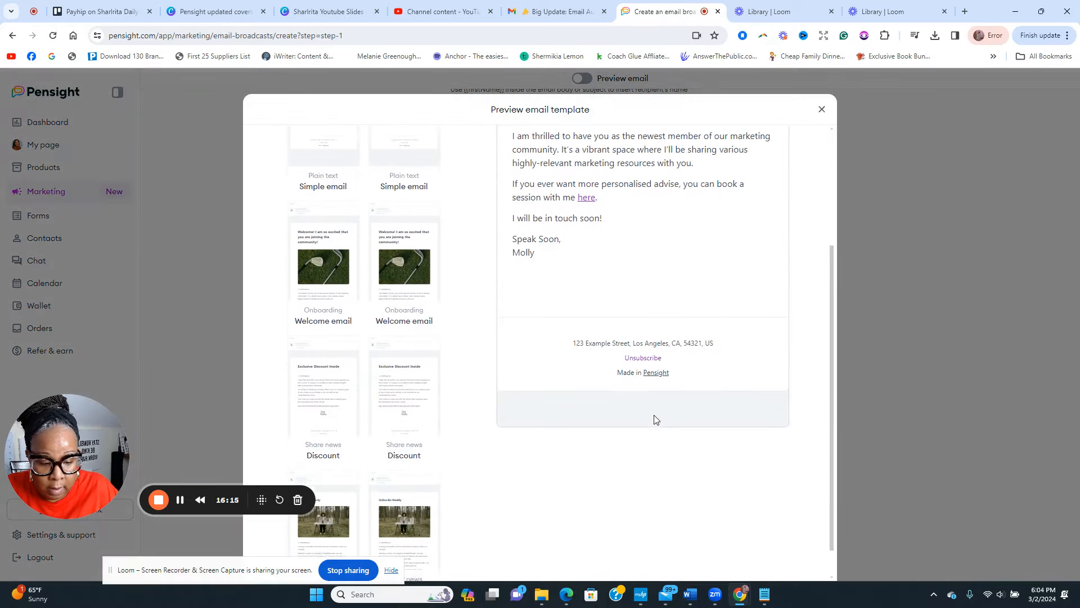
{"action": "scroll", "coordinate": [639, 373], "scroll_direction": "up", "scroll_amount": 3}
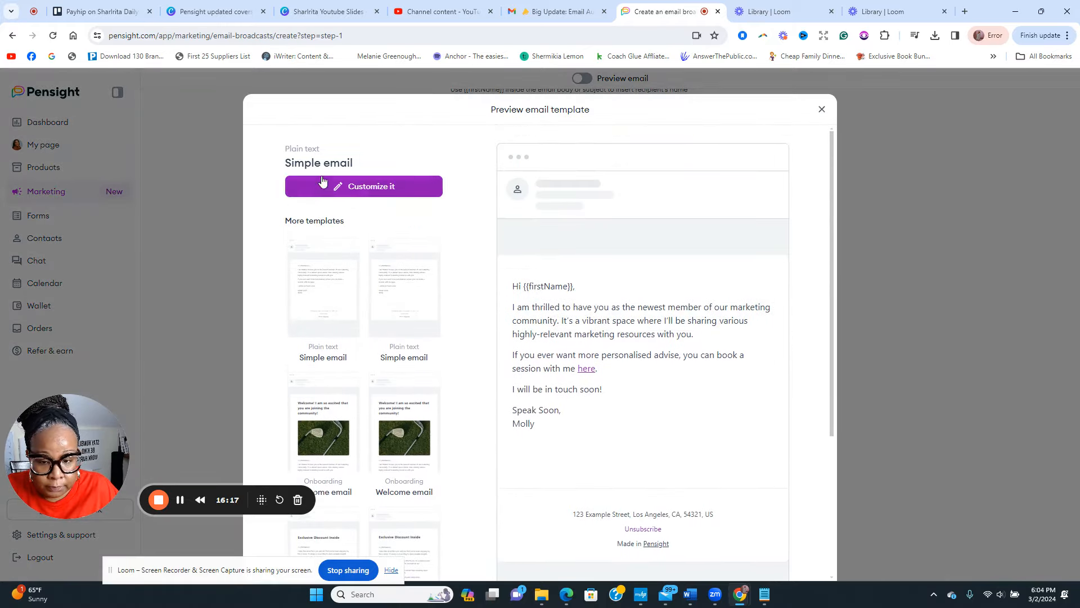
{"action": "left_click", "coordinate": [358, 190]}
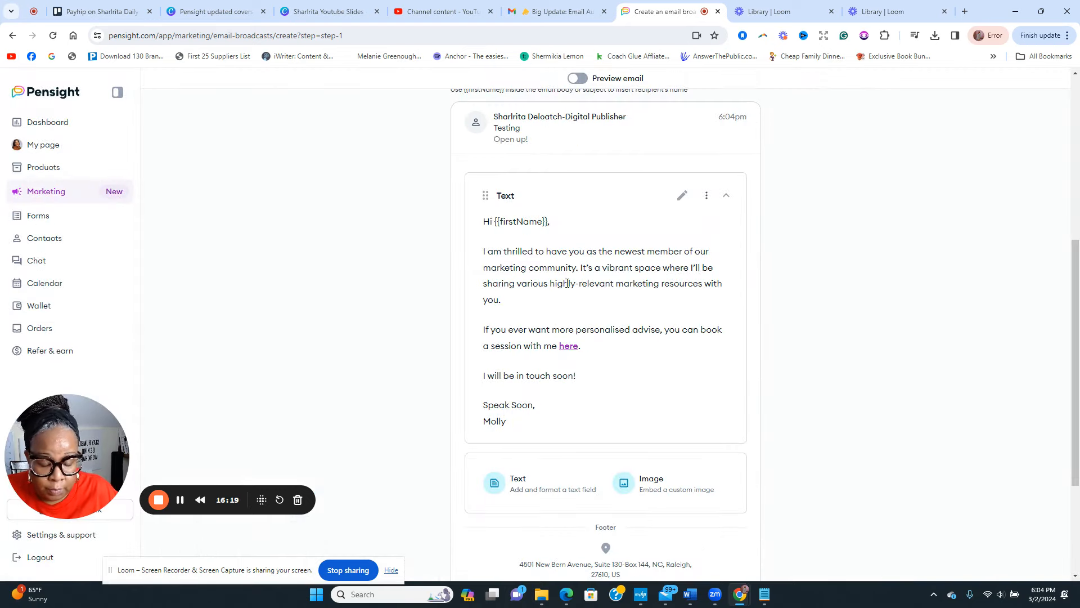
{"action": "scroll", "coordinate": [571, 286], "scroll_direction": "down", "scroll_amount": 3}
{"action": "left_click", "coordinate": [690, 556]}
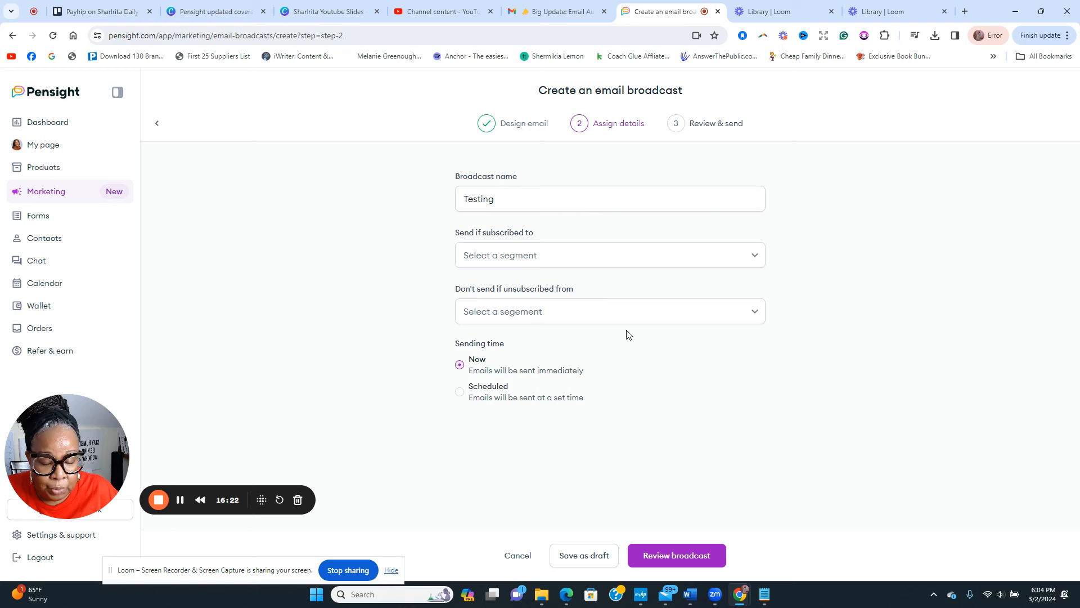
Check the available segments for subscribed and unsubscribed recipients, and set the broadcast's sending time to Scheduled.
{"action": "left_click", "coordinate": [484, 260]}
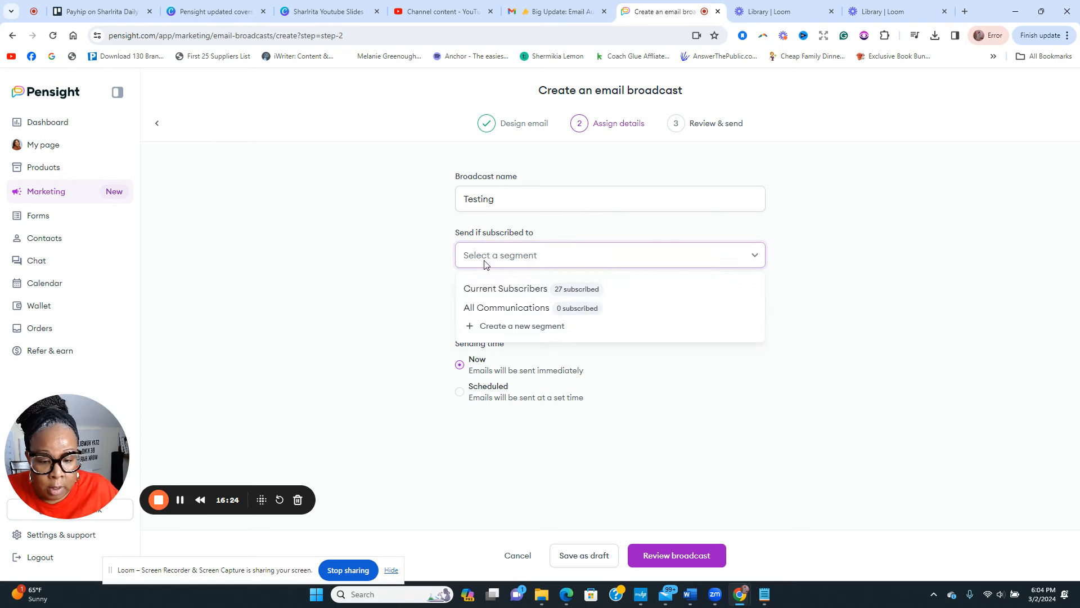
{"action": "left_click", "coordinate": [502, 233]}
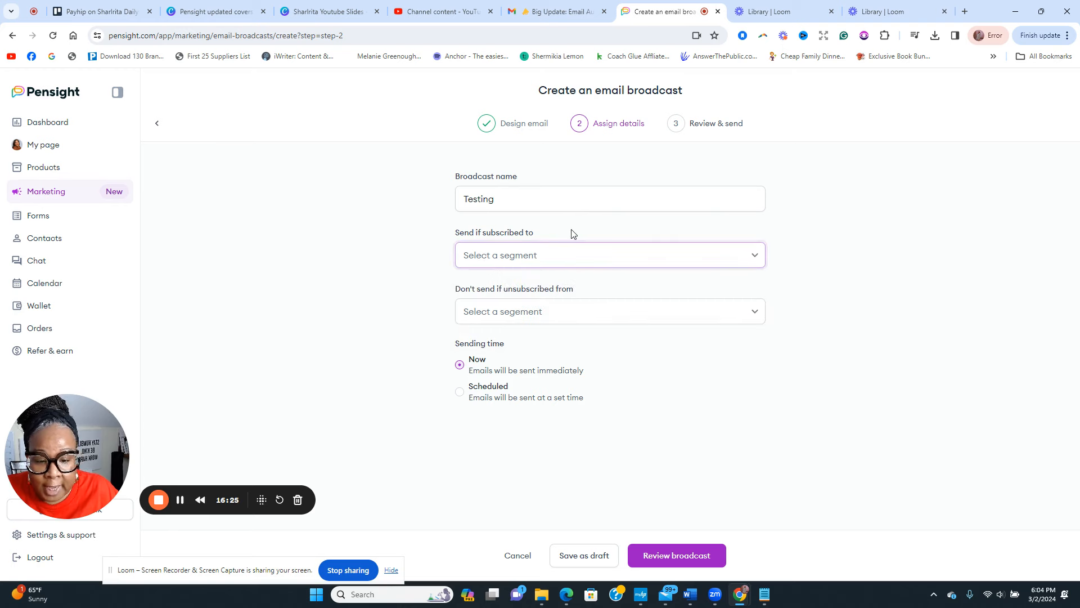
{"action": "left_click", "coordinate": [622, 248]}
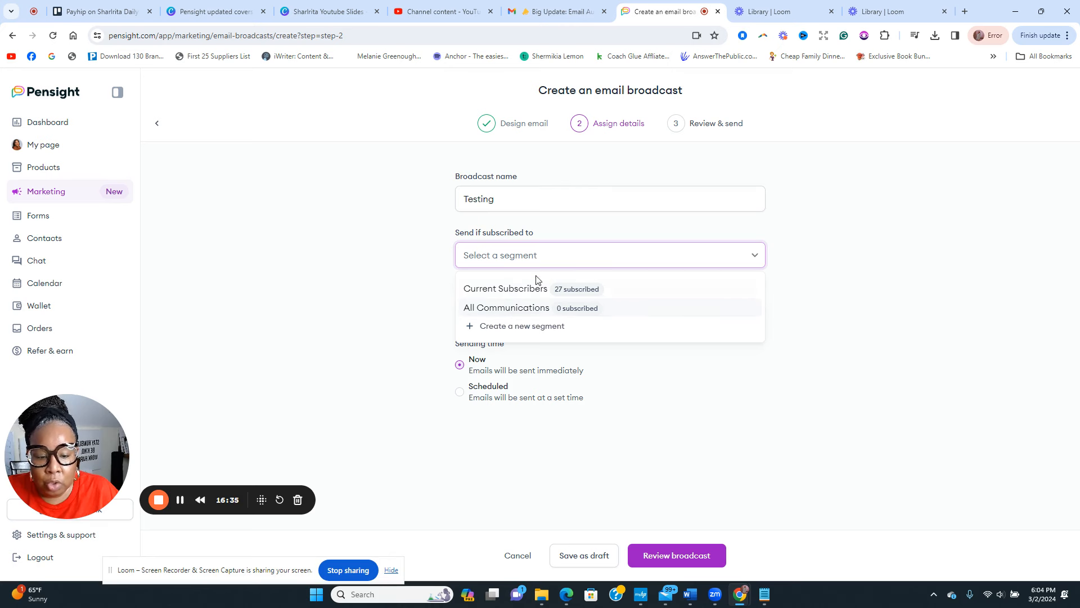
{"action": "left_click", "coordinate": [585, 231]}
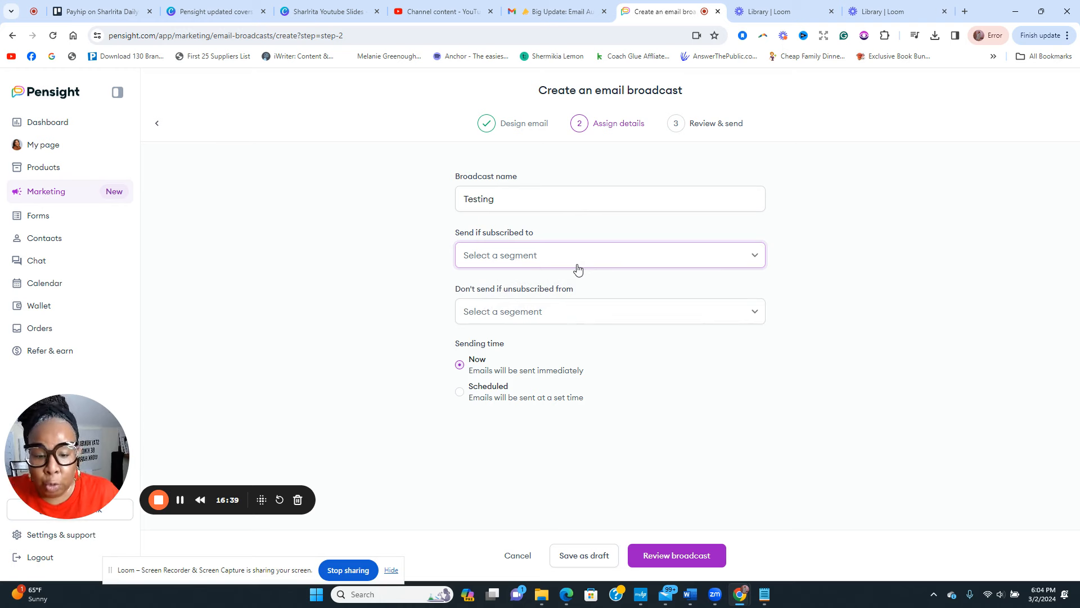
{"action": "left_click", "coordinate": [581, 312]}
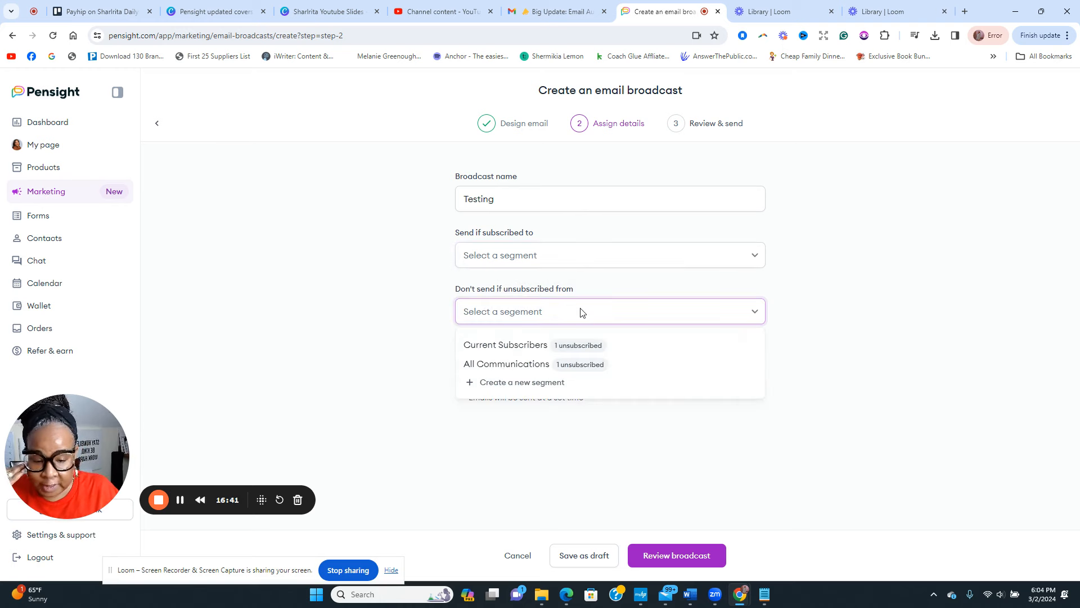
{"action": "left_click", "coordinate": [585, 288]}
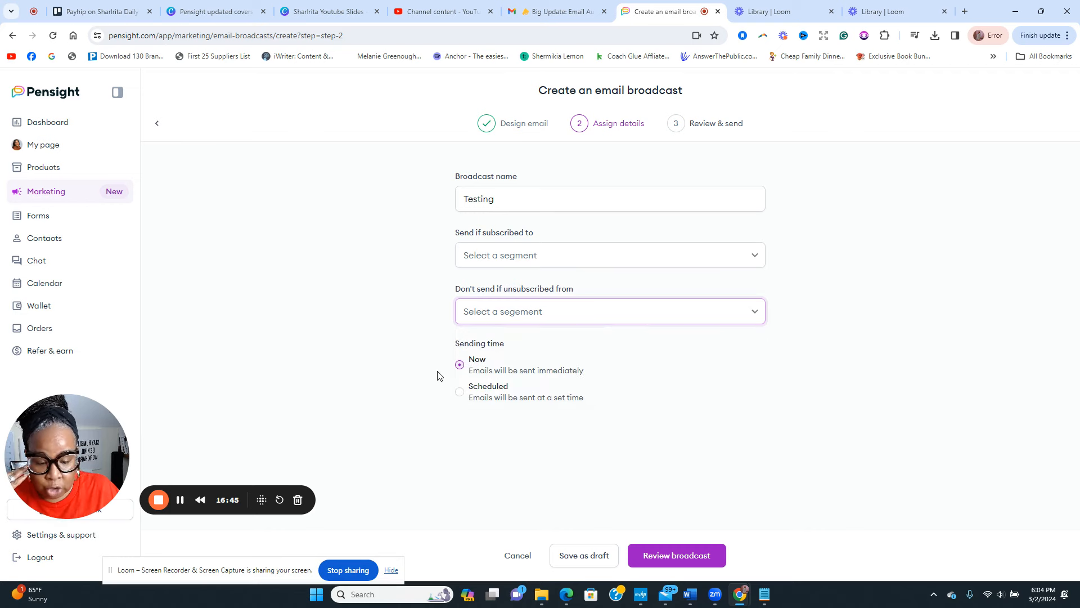
{"action": "left_click", "coordinate": [460, 392]}
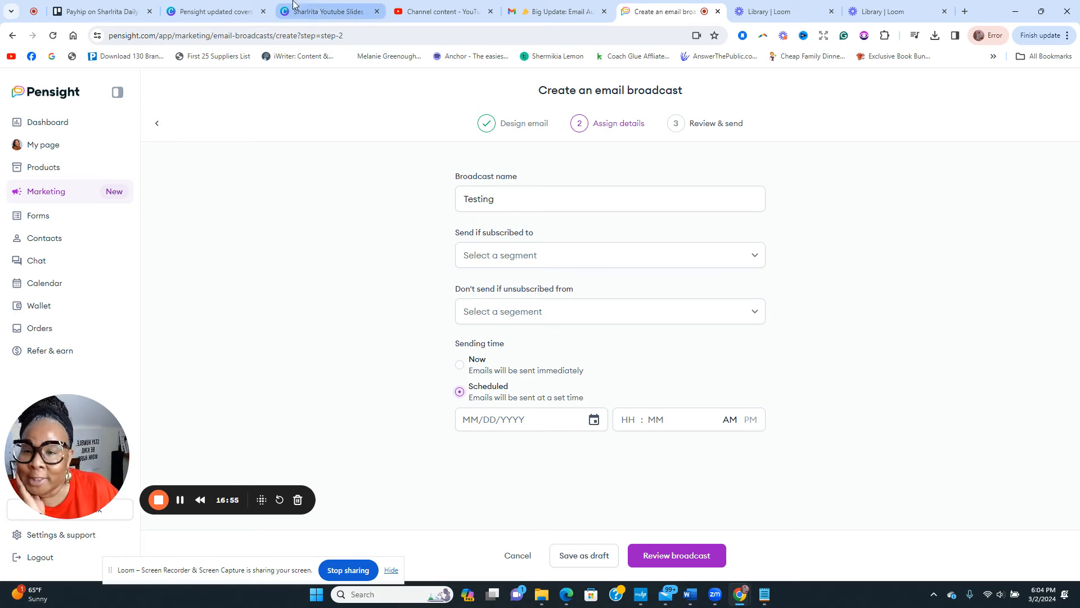
Switch to the YouTube slides design in Canva and present it full screen from the "Join the Passive Profits Collective" page.
{"action": "left_click", "coordinate": [321, 16]}
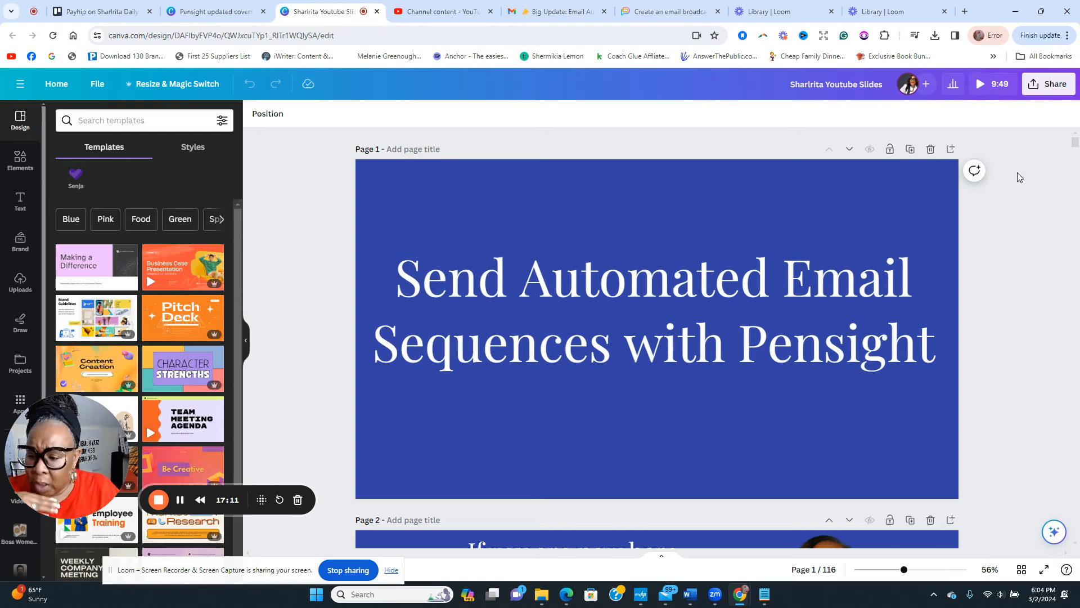
{"action": "scroll", "coordinate": [993, 251], "scroll_direction": "down", "scroll_amount": 6}
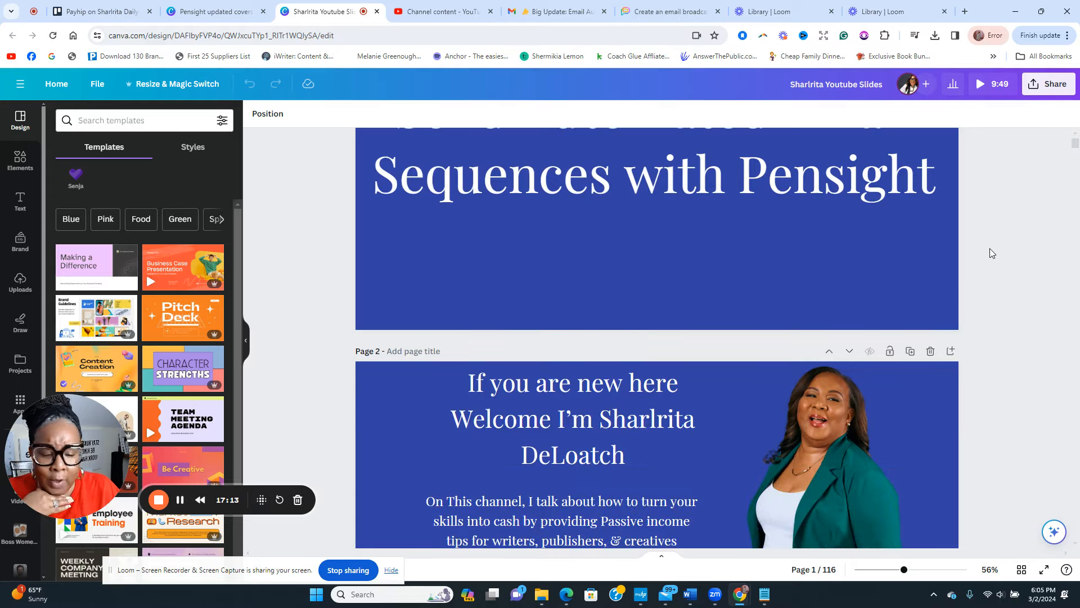
{"action": "scroll", "coordinate": [990, 254], "scroll_direction": "down", "scroll_amount": 12}
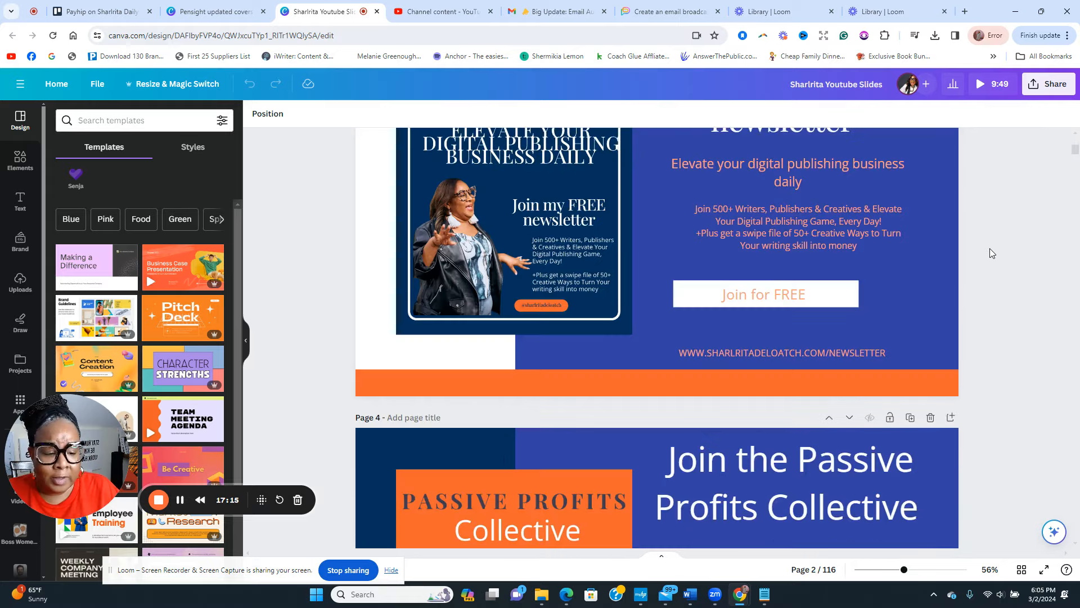
{"action": "scroll", "coordinate": [990, 248], "scroll_direction": "down", "scroll_amount": 3}
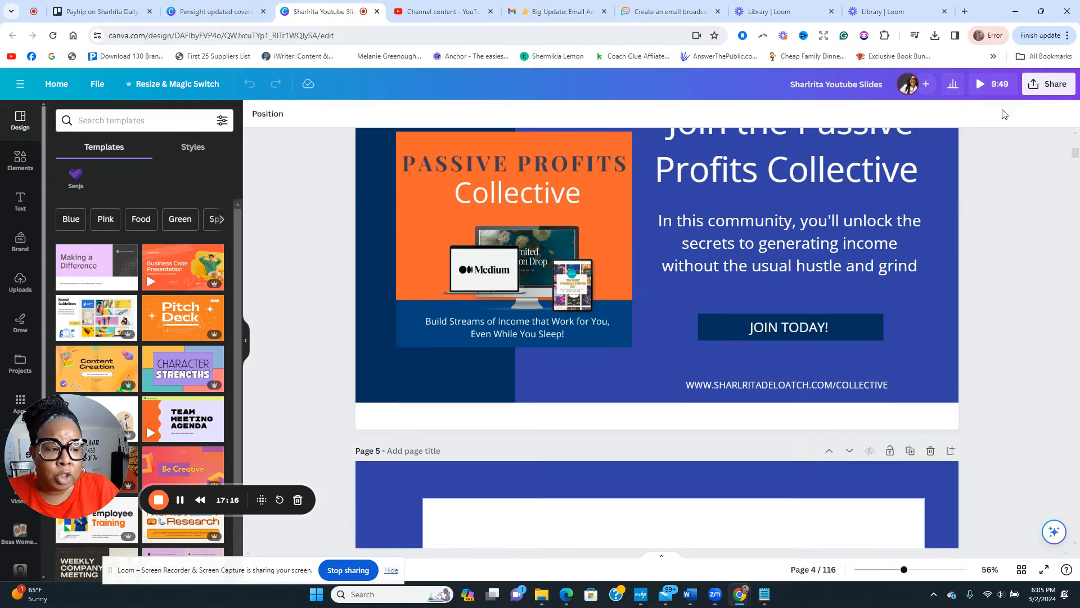
{"action": "left_click", "coordinate": [1037, 85]}
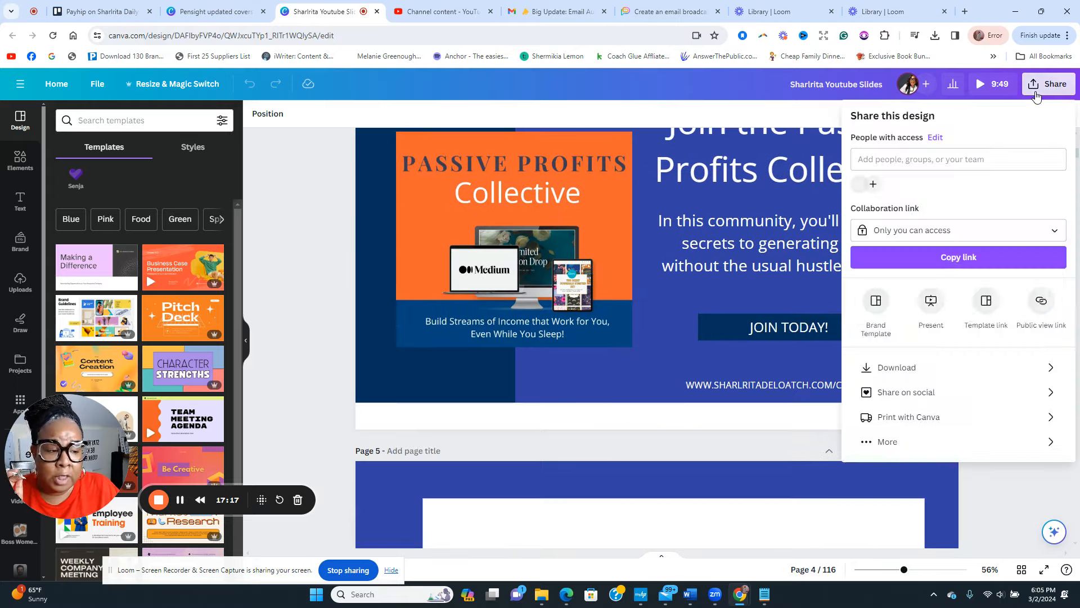
{"action": "left_click", "coordinate": [927, 310]}
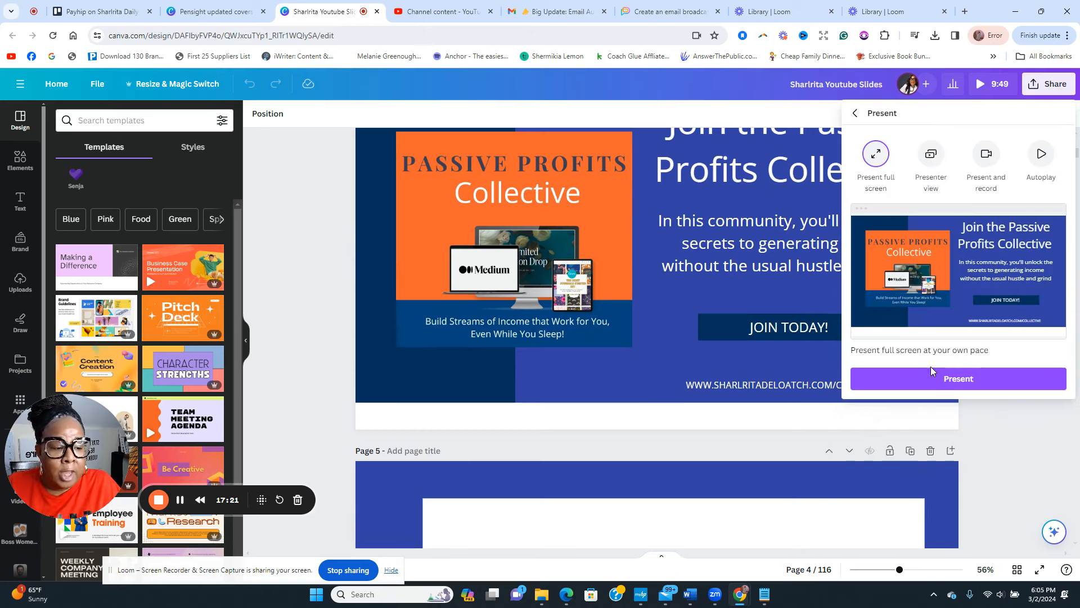
{"action": "left_click", "coordinate": [932, 376]}
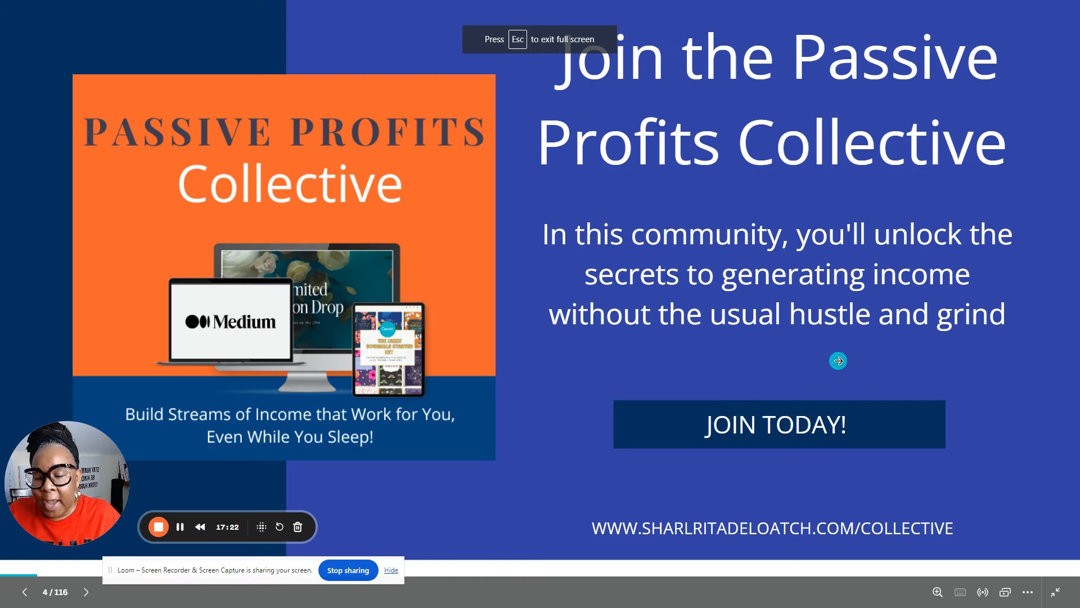